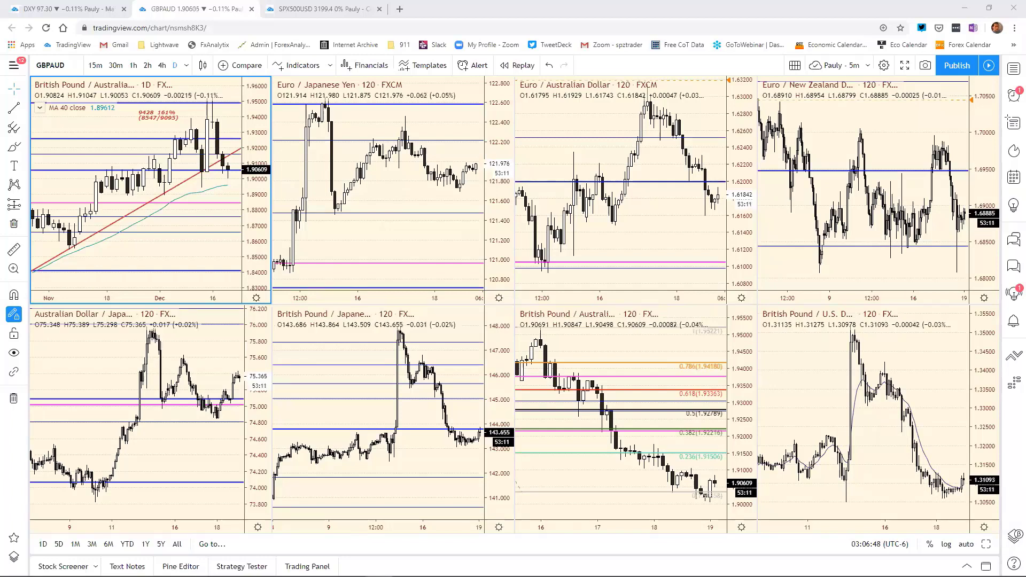
Bring the Economic Monitor's 19 December UK events list up over the TradingView charts
{"action": "key", "text": "alt+Tab"}
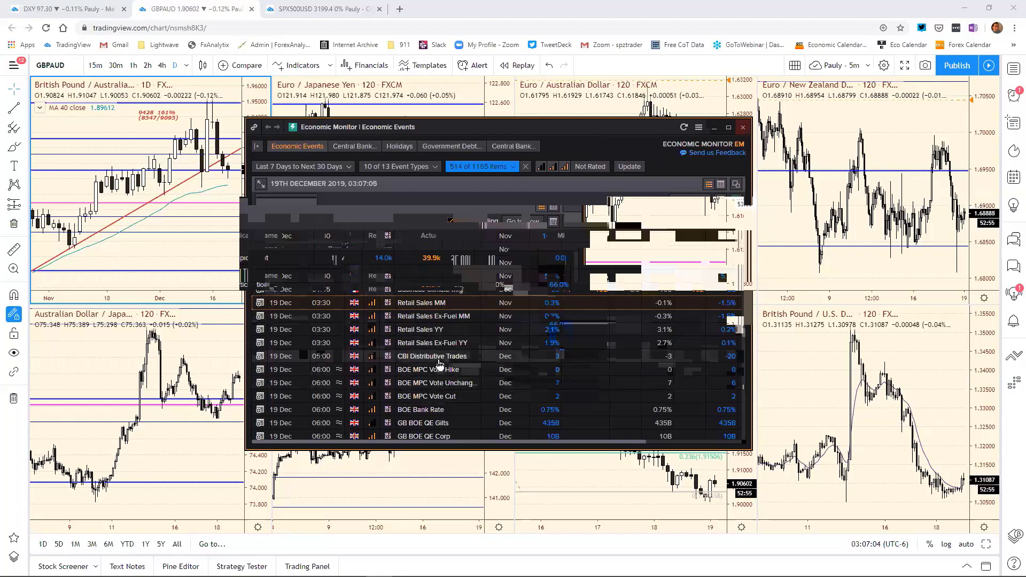
Review the 19 December economic releases, then move the Economic Monitor window off the charts
{"action": "scroll", "coordinate": [438, 366], "scroll_direction": "down", "scroll_amount": 1}
{"action": "scroll", "coordinate": [439, 363], "scroll_direction": "down", "scroll_amount": 1}
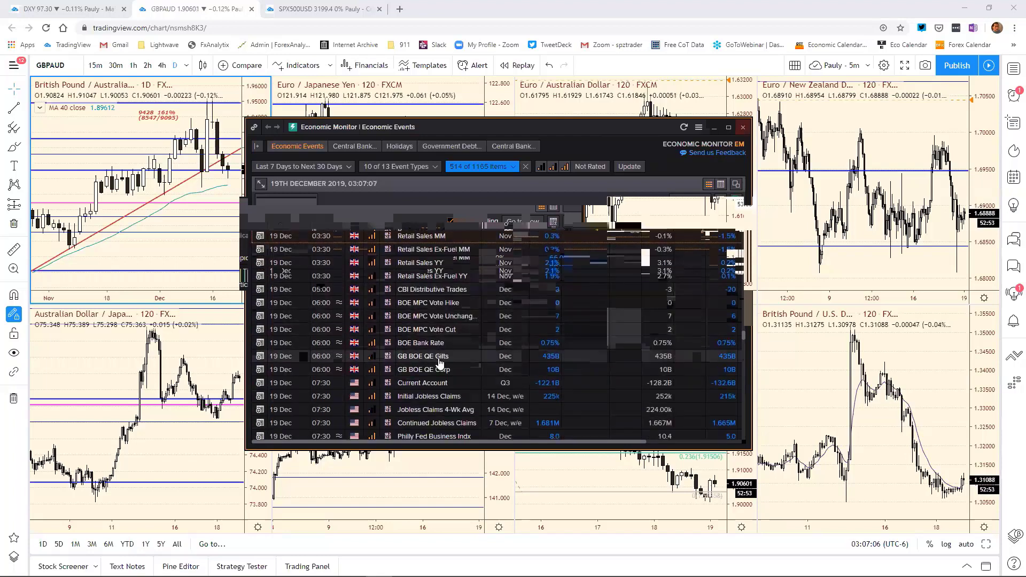
{"action": "scroll", "coordinate": [440, 360], "scroll_direction": "down", "scroll_amount": 1}
{"action": "scroll", "coordinate": [447, 354], "scroll_direction": "down", "scroll_amount": 1}
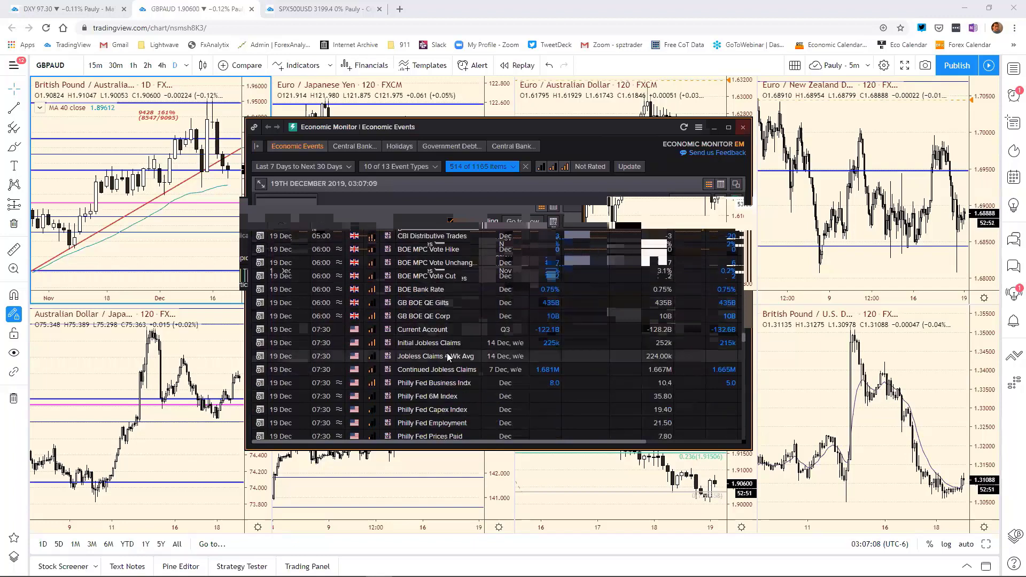
{"action": "scroll", "coordinate": [447, 352], "scroll_direction": "down", "scroll_amount": 1}
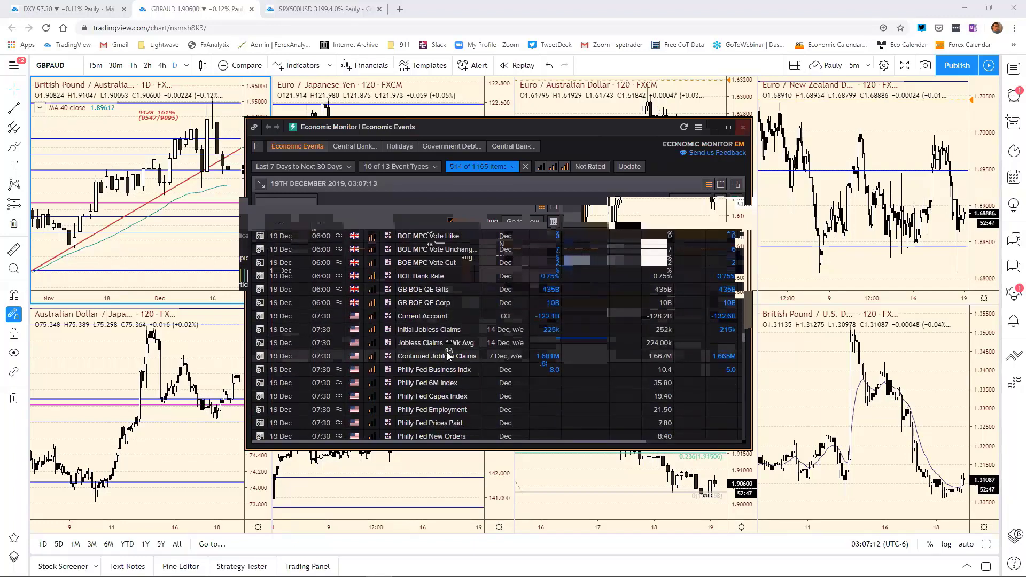
{"action": "scroll", "coordinate": [457, 371], "scroll_direction": "down", "scroll_amount": 1}
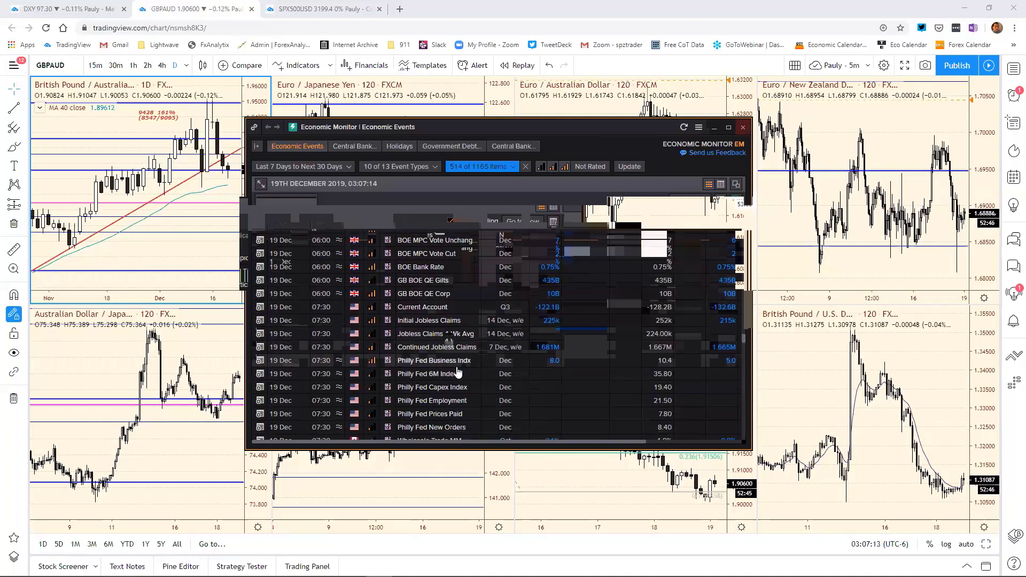
{"action": "scroll", "coordinate": [458, 372], "scroll_direction": "down", "scroll_amount": 1}
{"action": "scroll", "coordinate": [456, 371], "scroll_direction": "down", "scroll_amount": 4}
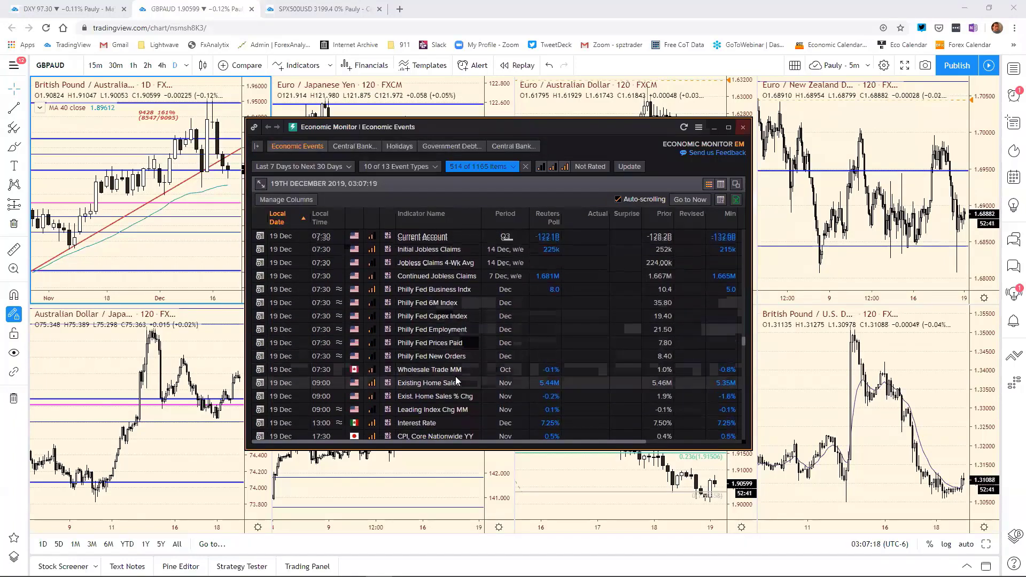
{"action": "scroll", "coordinate": [457, 380], "scroll_direction": "down", "scroll_amount": 1}
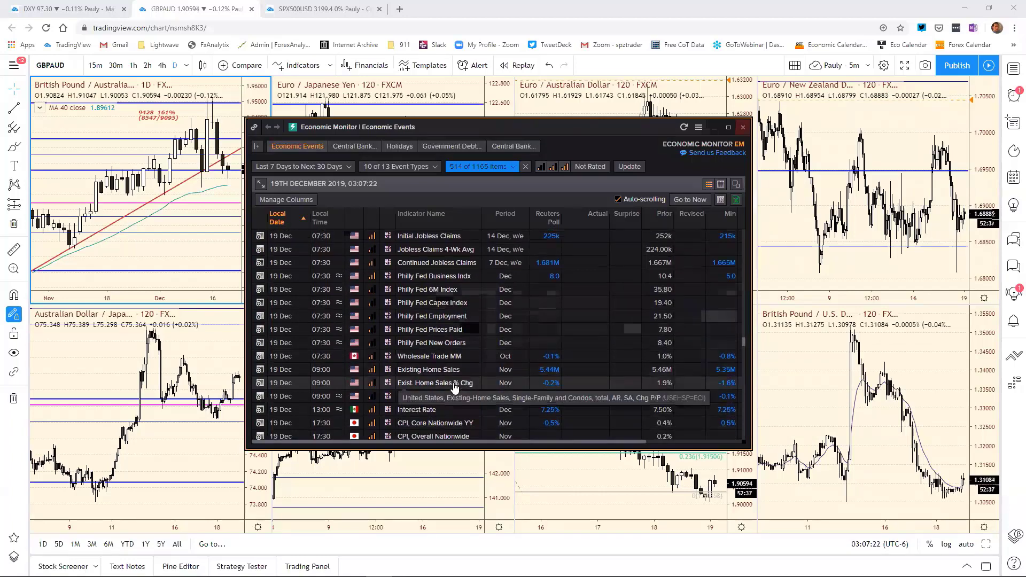
{"action": "scroll", "coordinate": [457, 374], "scroll_direction": "up", "scroll_amount": 13}
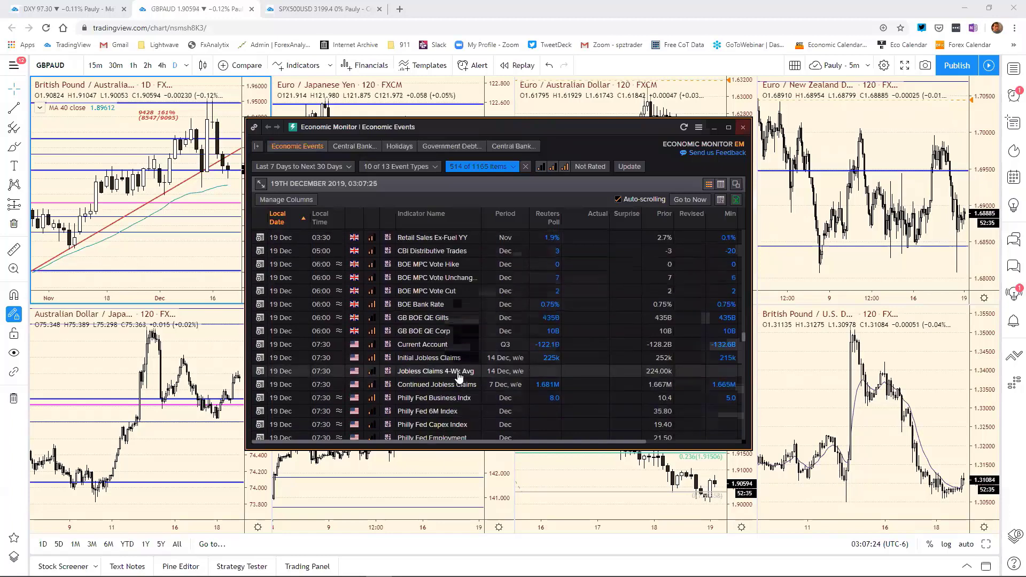
{"action": "scroll", "coordinate": [457, 372], "scroll_direction": "up", "scroll_amount": 3}
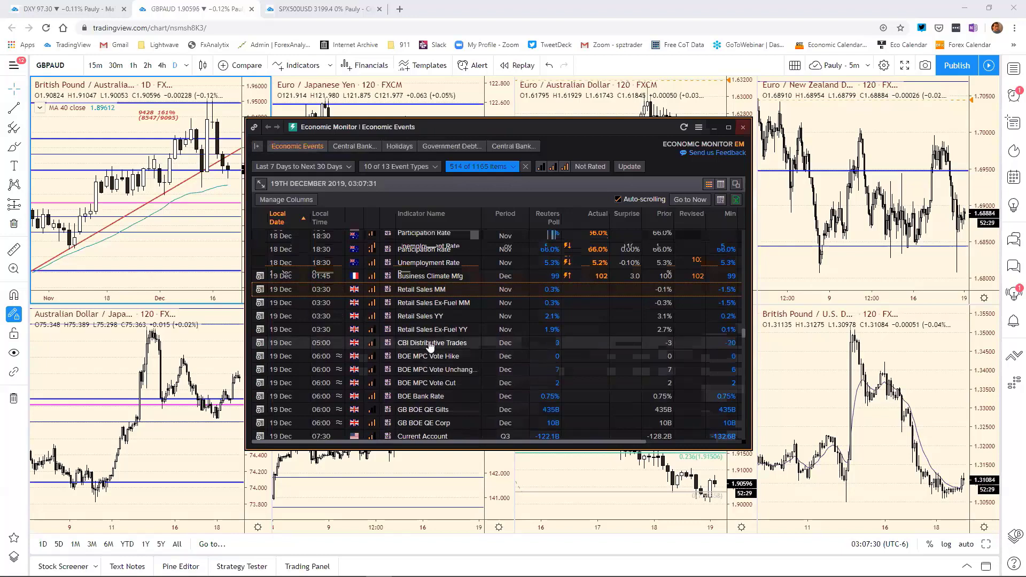
{"action": "scroll", "coordinate": [430, 347], "scroll_direction": "up", "scroll_amount": 1}
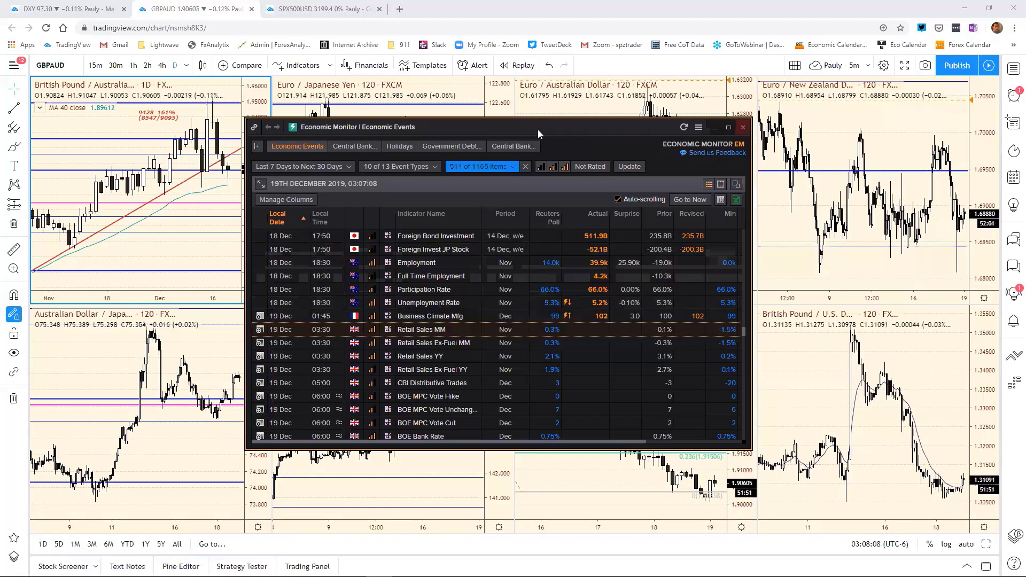
{"action": "left_click_drag", "start_coordinate": [550, 123], "coordinate": [0, 182]}
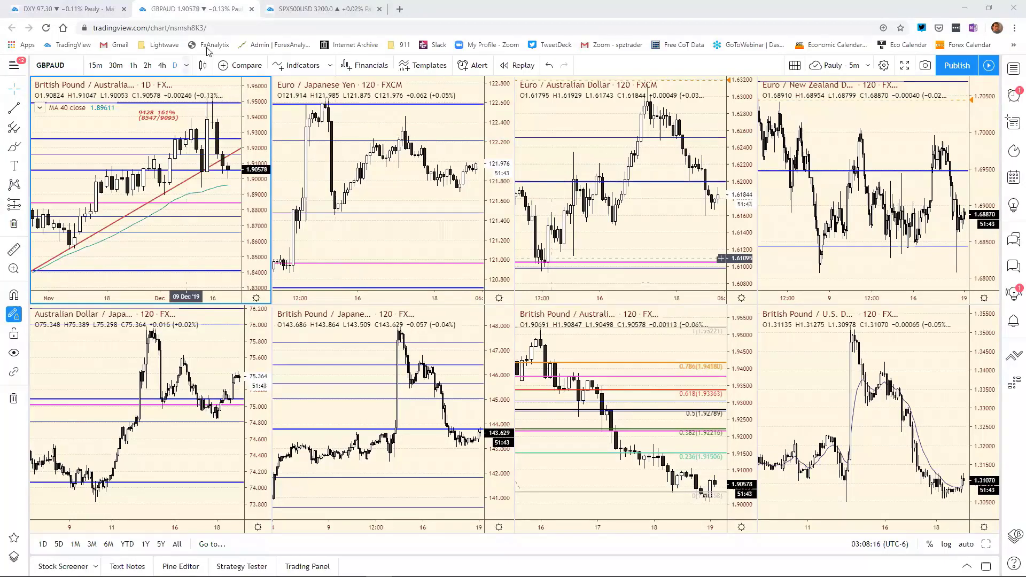
Switch TradingView to the DXY eight-chart layout
{"action": "left_click", "coordinate": [49, 15]}
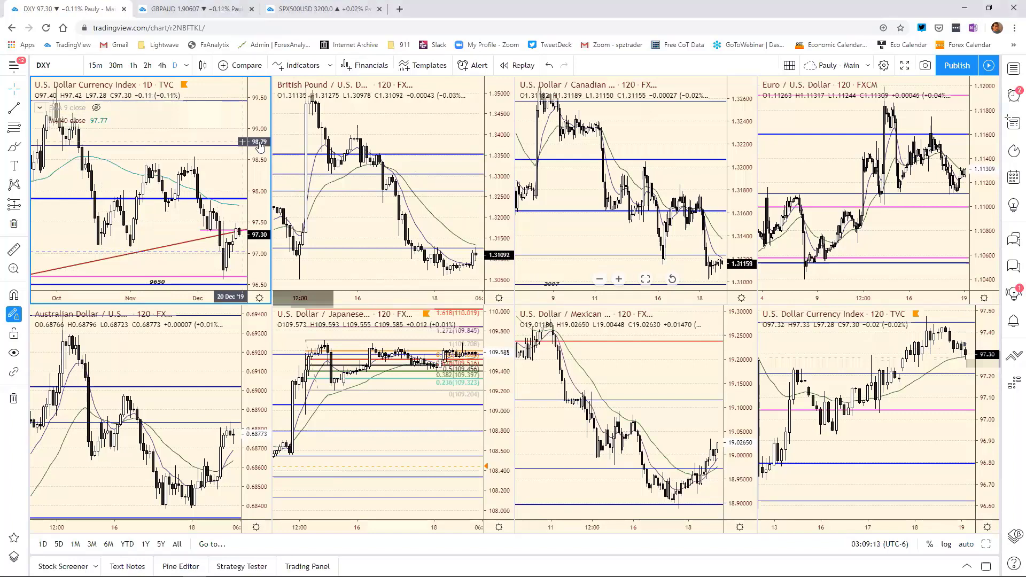
Load EURUSD into the top-left chart, maximize it, and zoom in on recent months
{"action": "type", "text": "EURUSD"}
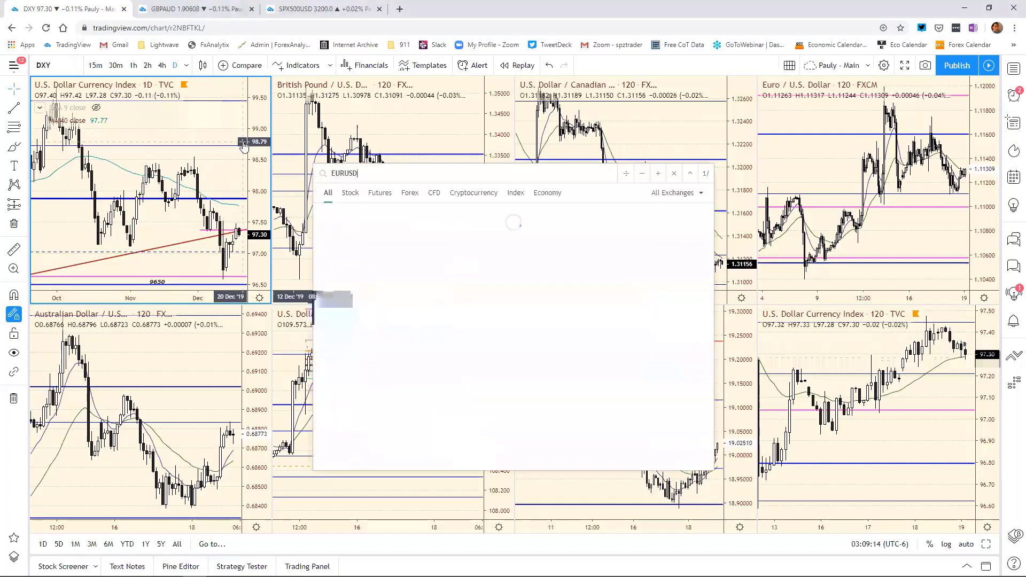
{"action": "key", "text": "Return"}
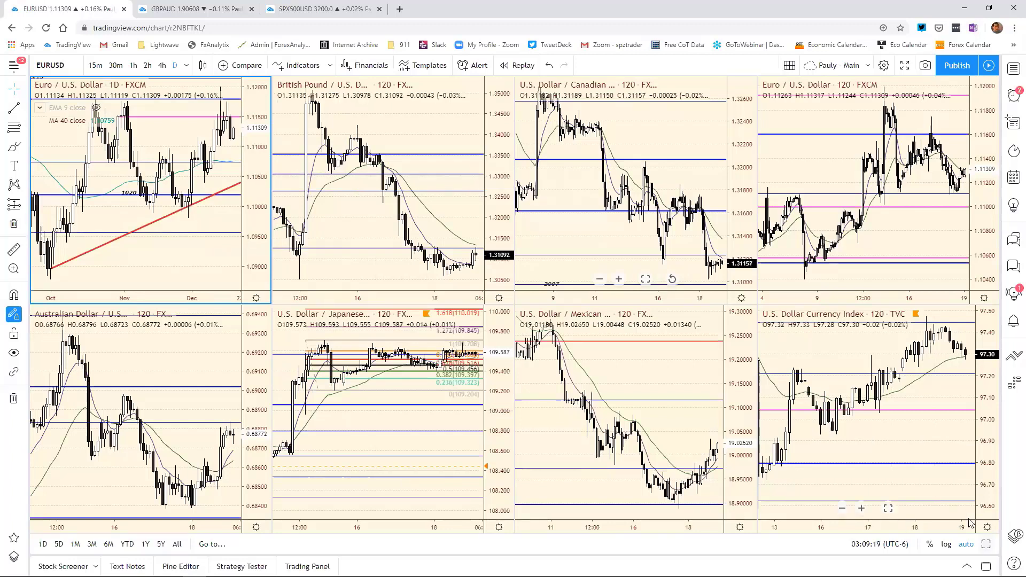
{"action": "key", "text": "alt+Return"}
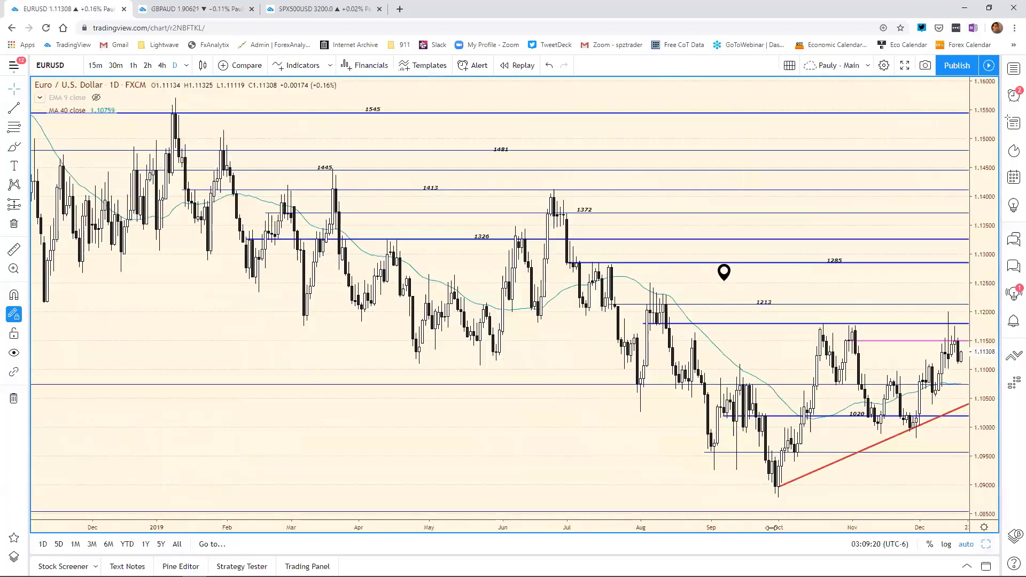
{"action": "left_click_drag", "start_coordinate": [773, 528], "coordinate": [666, 527]}
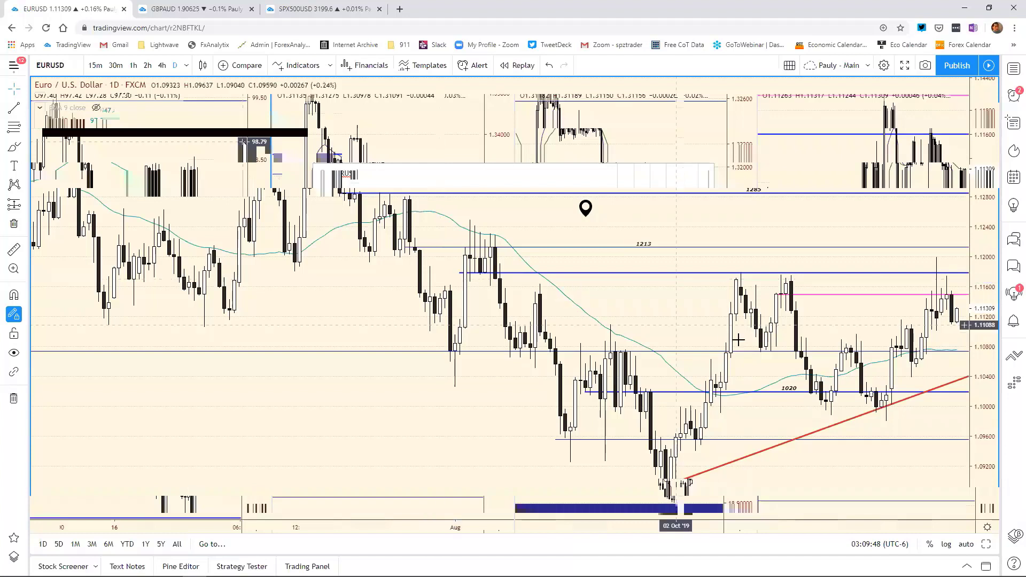
Read the pink EUR/USD line's price and rescale the daily chart to June–December
{"action": "left_click", "coordinate": [953, 295]}
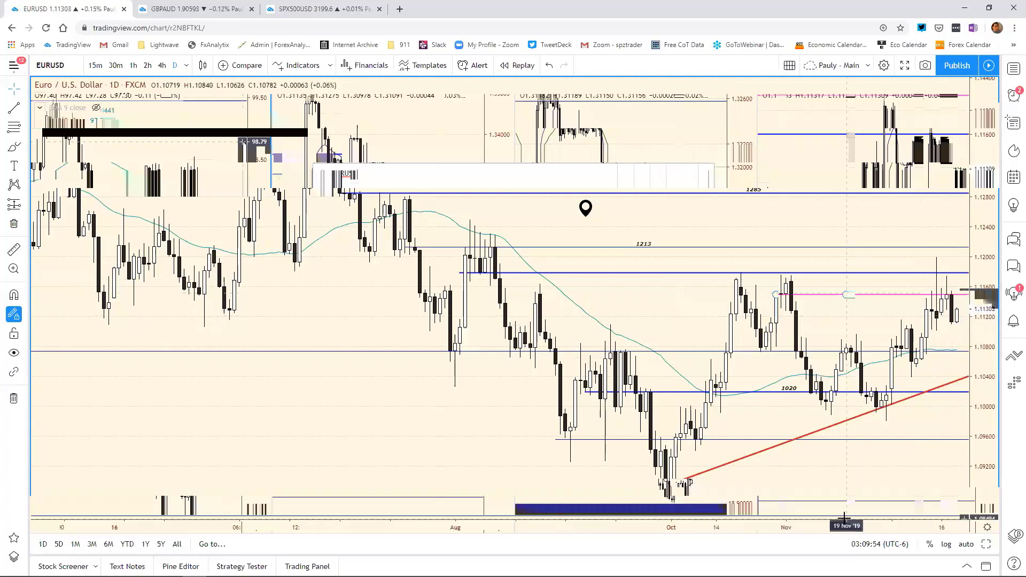
{"action": "left_click_drag", "start_coordinate": [843, 518], "coordinate": [842, 519]}
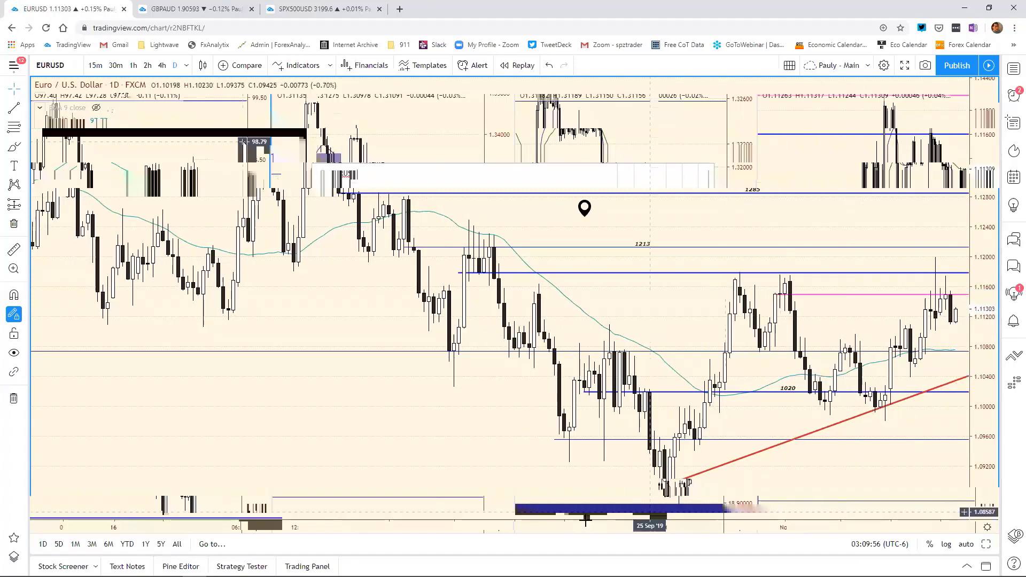
{"action": "left_click", "coordinate": [573, 508]}
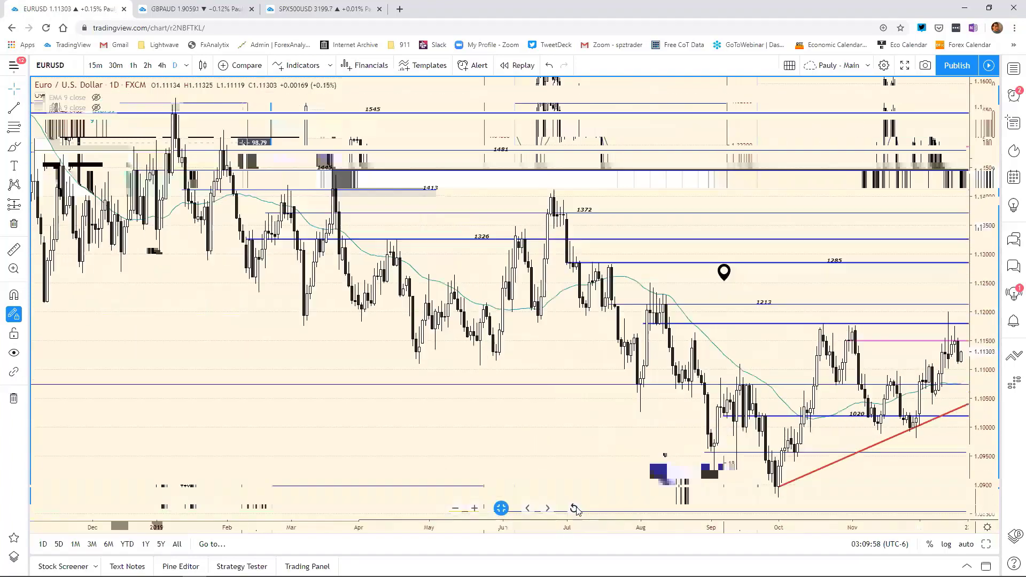
{"action": "scroll", "coordinate": [561, 496], "scroll_direction": "up", "scroll_amount": 5}
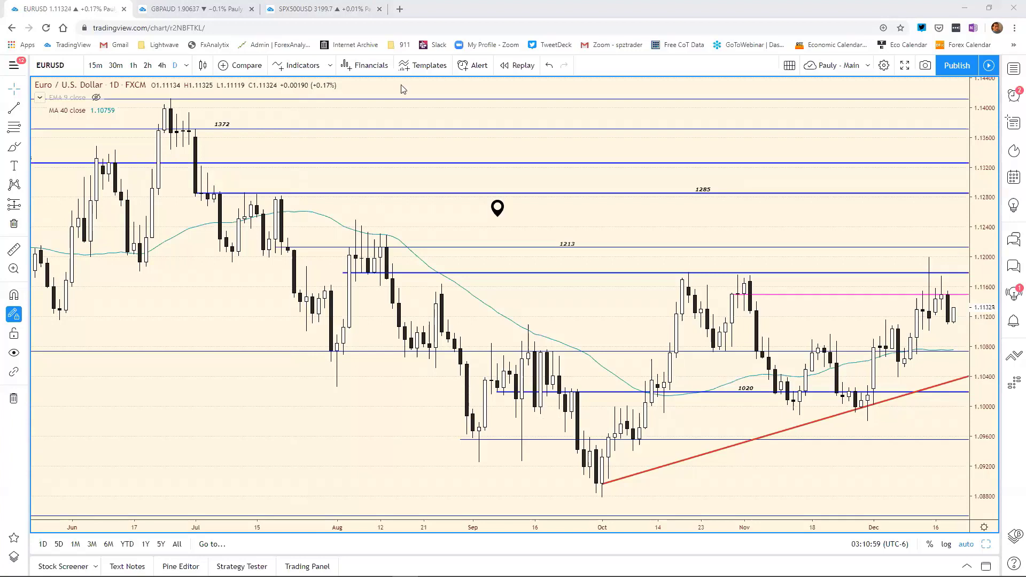
Change the EUR/USD support in Excel from 1105 to 1082
{"action": "key", "text": "alt+Tab"}
{"action": "left_click", "coordinate": [355, 271]}
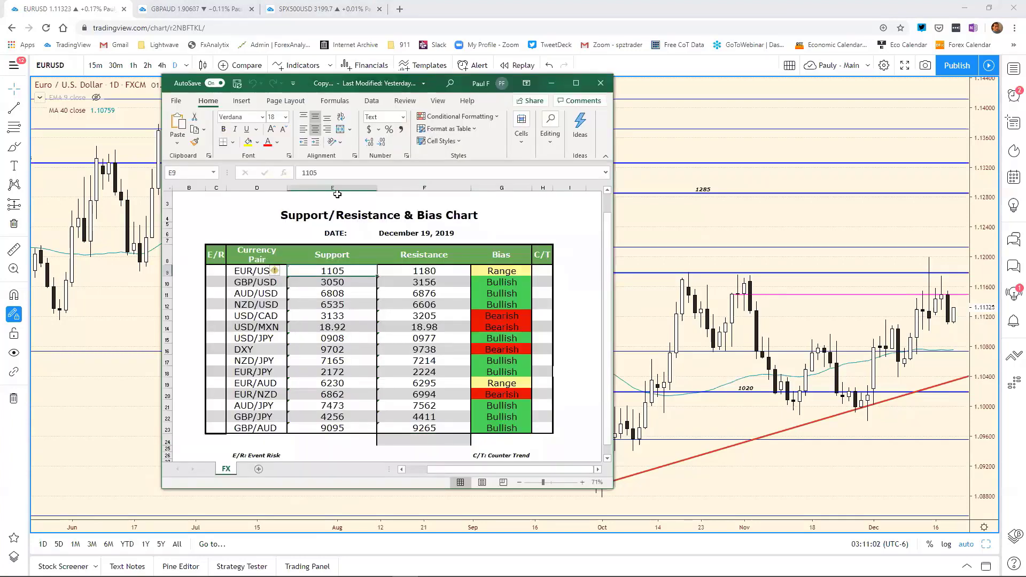
{"action": "left_click", "coordinate": [340, 181]}
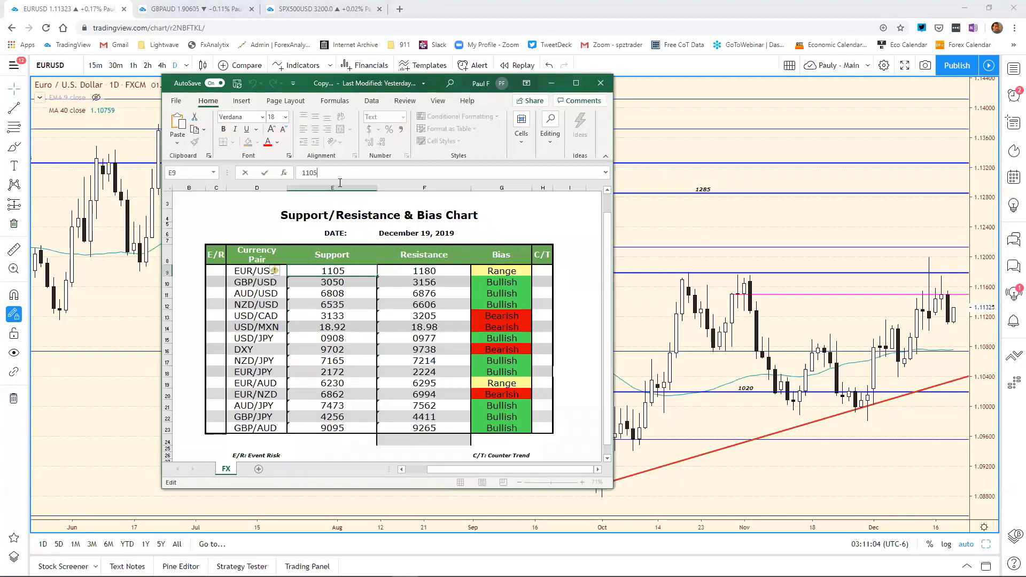
{"action": "key", "text": "BackSpace"}
{"action": "key", "text": "BackSpace"}
{"action": "key", "text": "BackSpace"}
{"action": "type", "text": "082"}
{"action": "key", "text": "Return"}
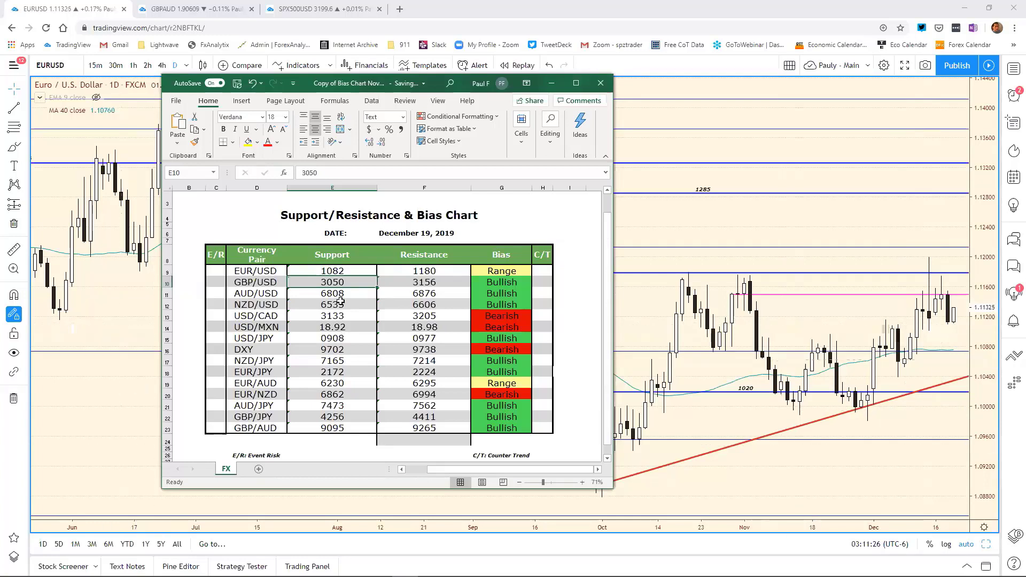
Change the EUR/USD resistance from 1180 to 1154
{"action": "left_click", "coordinate": [455, 271]}
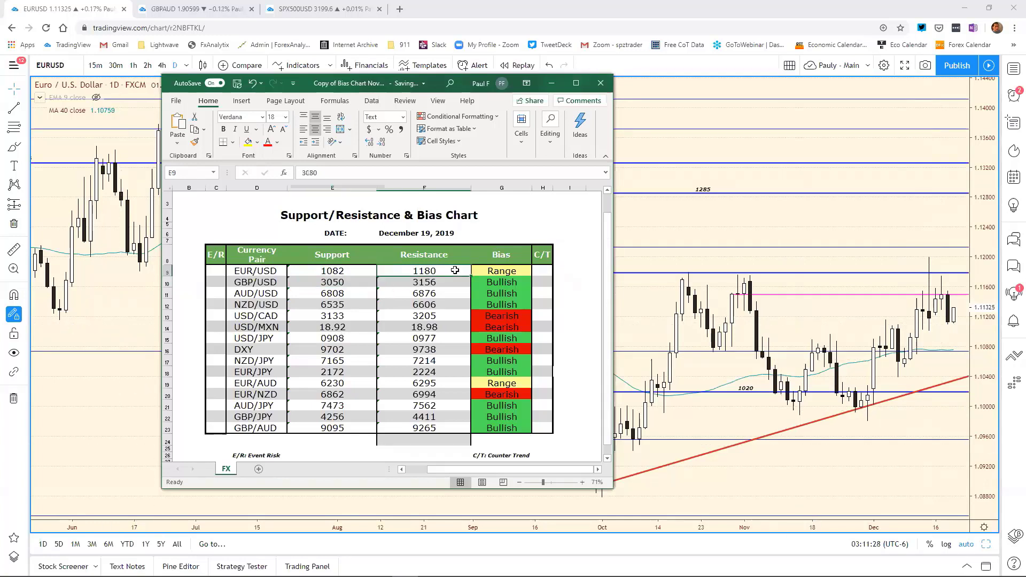
{"action": "left_click", "coordinate": [299, 174]}
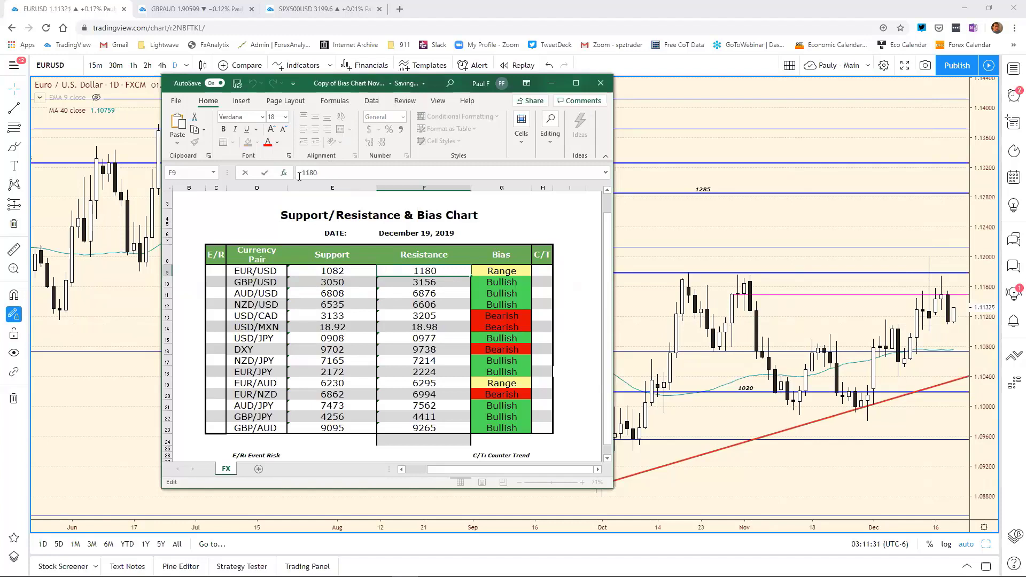
{"action": "key", "text": "BackSpace"}
{"action": "key", "text": "BackSpace"}
{"action": "type", "text": "54"}
{"action": "key", "text": "Return"}
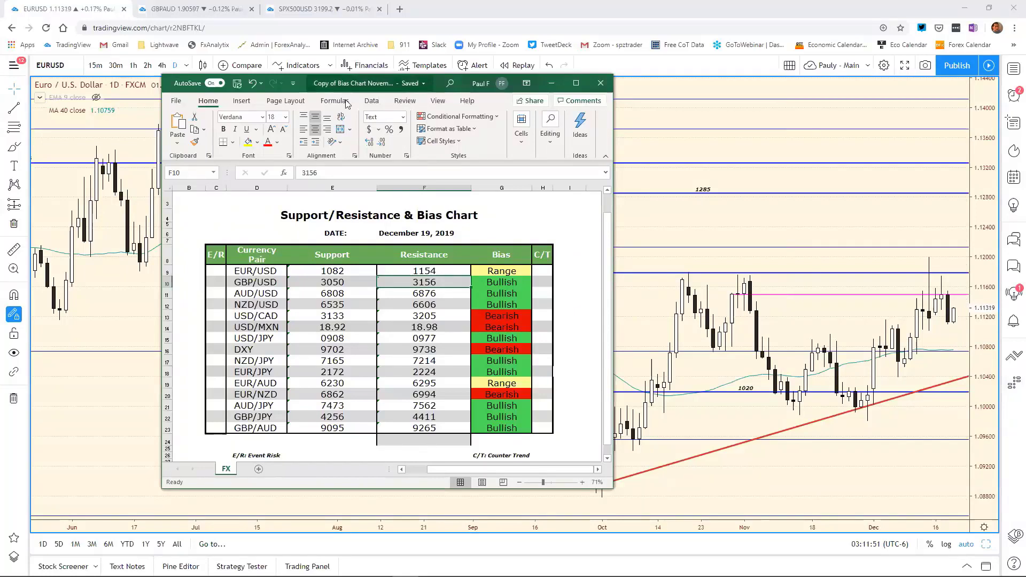
{"action": "left_click", "coordinate": [497, 208]}
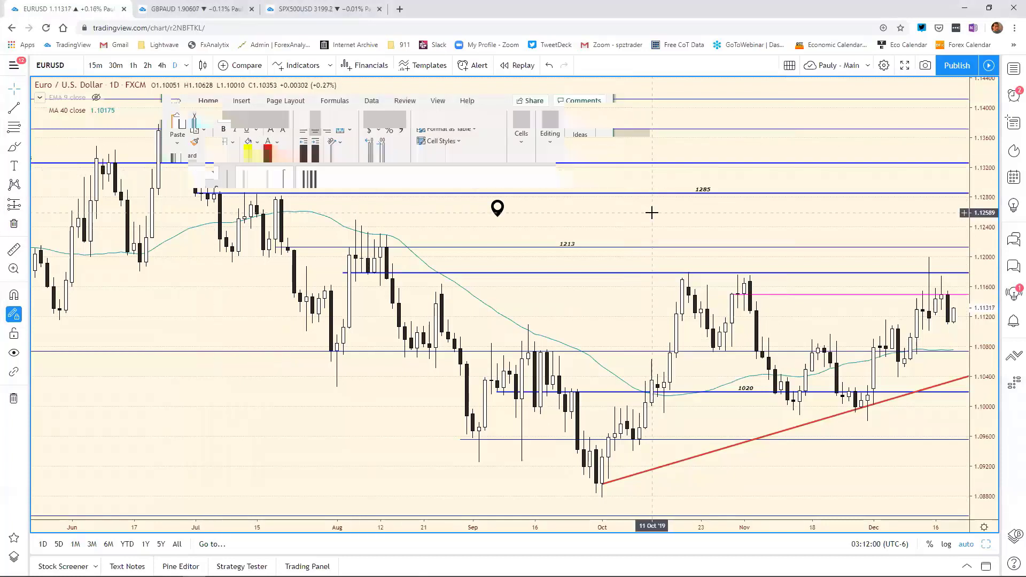
Load the FXCM GBPUSD daily chart and check its 1.24100 horizontal line
{"action": "type", "text": "GB"}
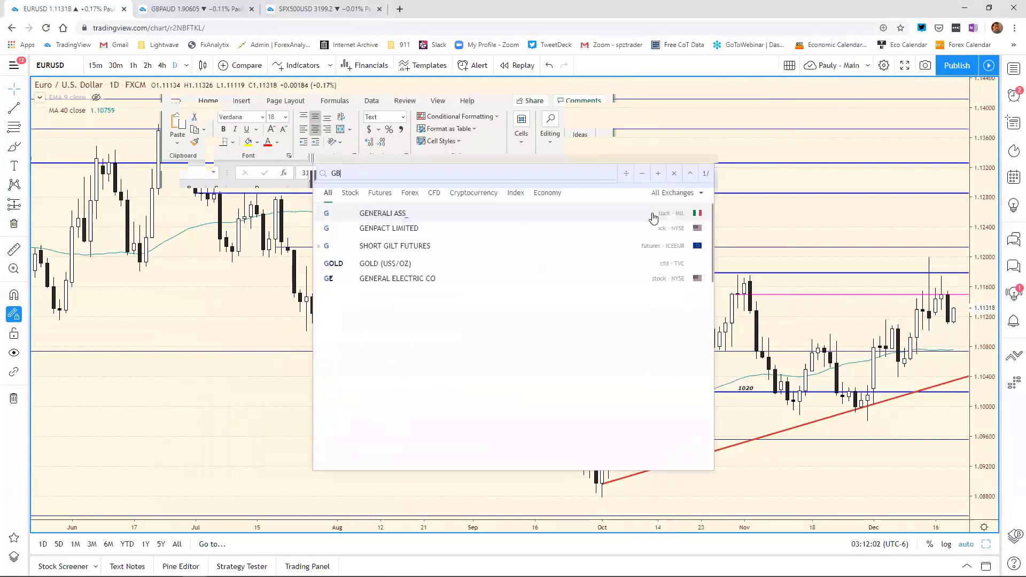
{"action": "type", "text": "PUSD"}
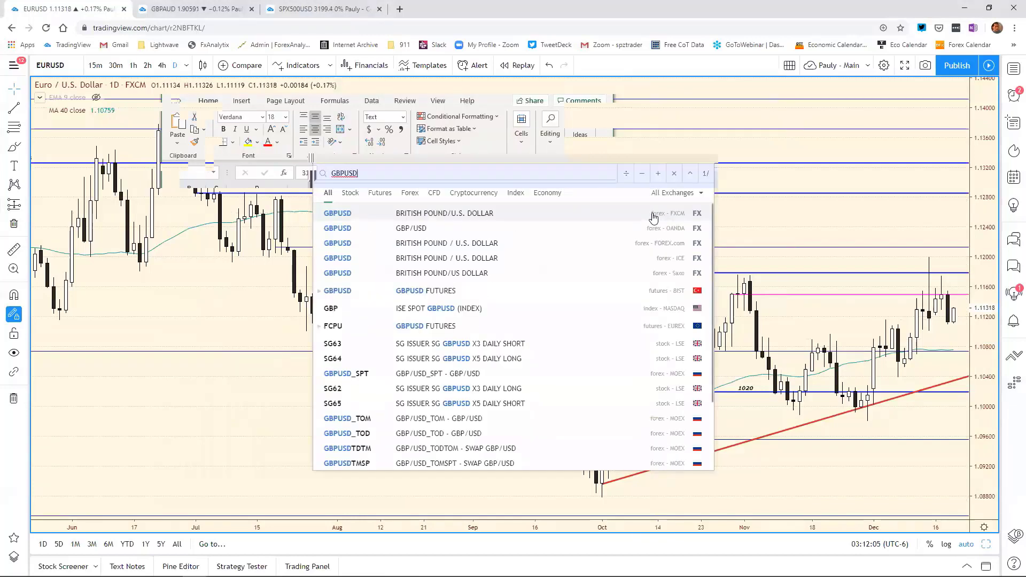
{"action": "left_click", "coordinate": [653, 215]}
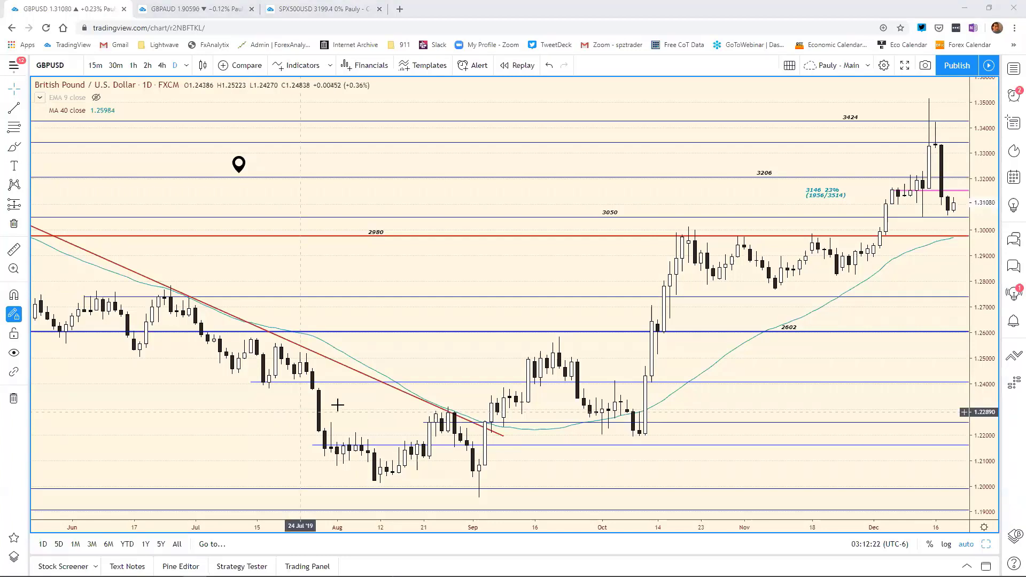
{"action": "left_click", "coordinate": [446, 382]}
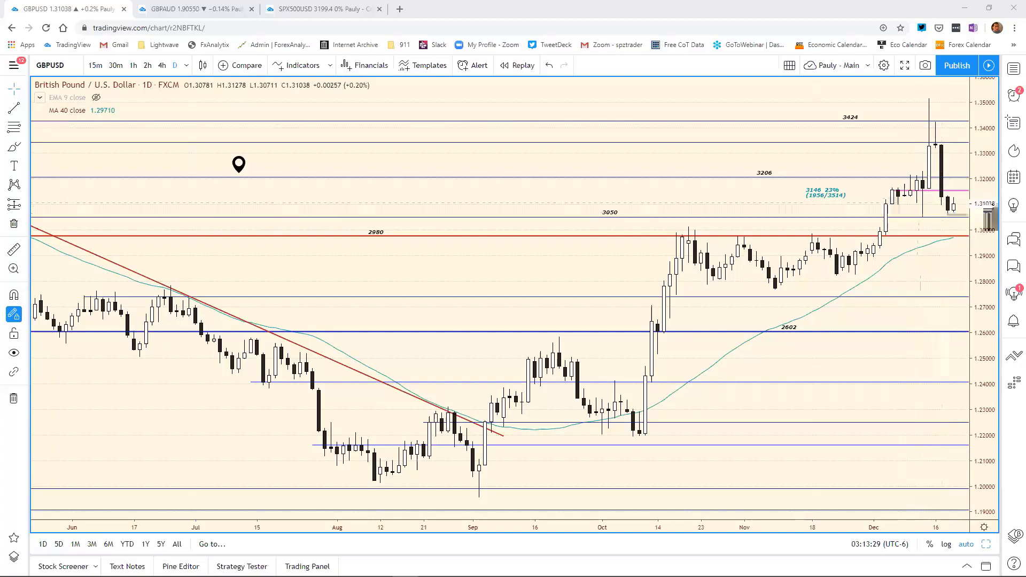
{"action": "key", "text": "alt+Tab"}
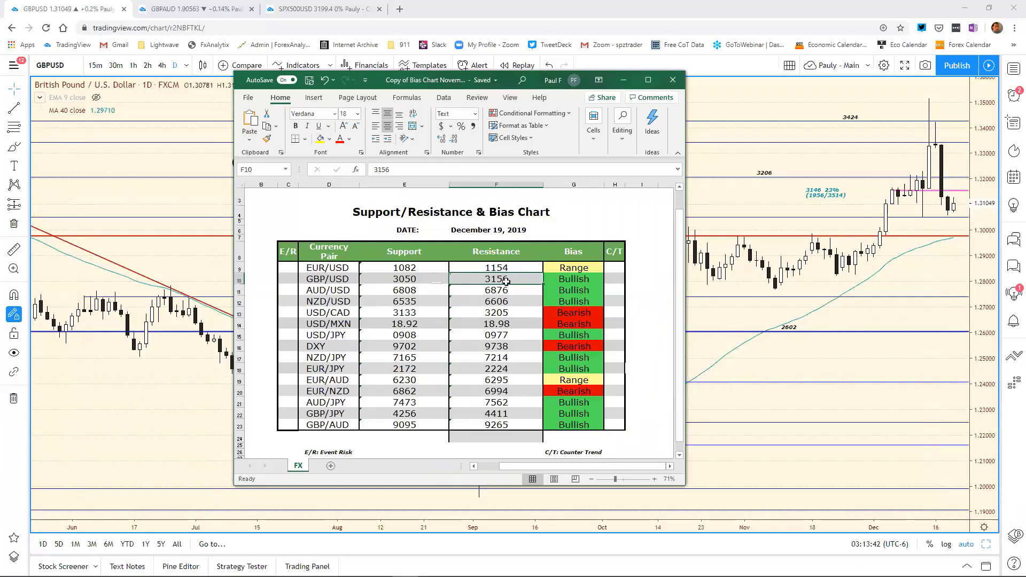
Change the GBP/USD resistance from 3156 to 3135/57
{"action": "left_click", "coordinate": [393, 169]}
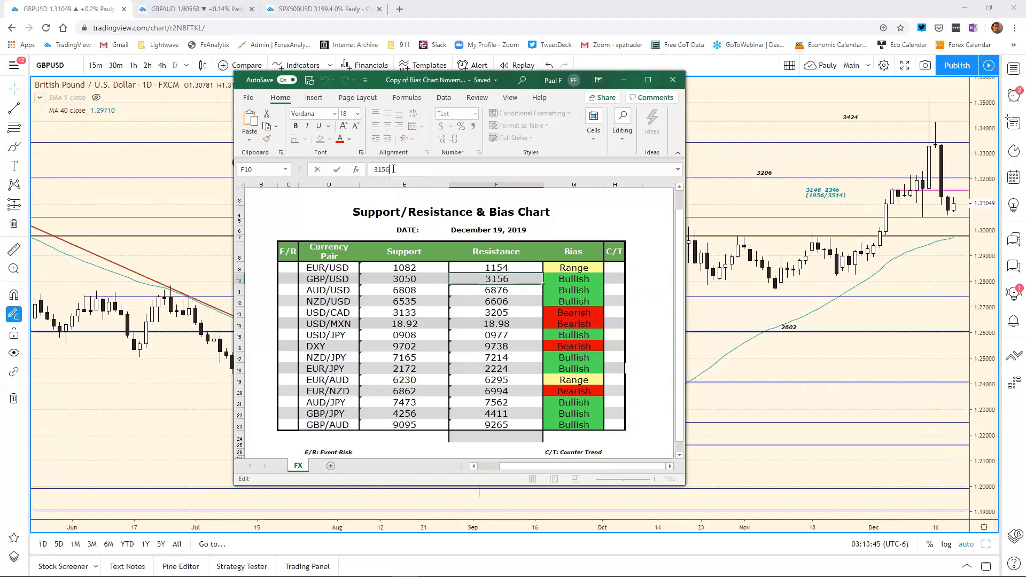
{"action": "key", "text": "BackSpace"}
{"action": "key", "text": "BackSpace"}
{"action": "type", "text": "35/57"}
{"action": "key", "text": "Return"}
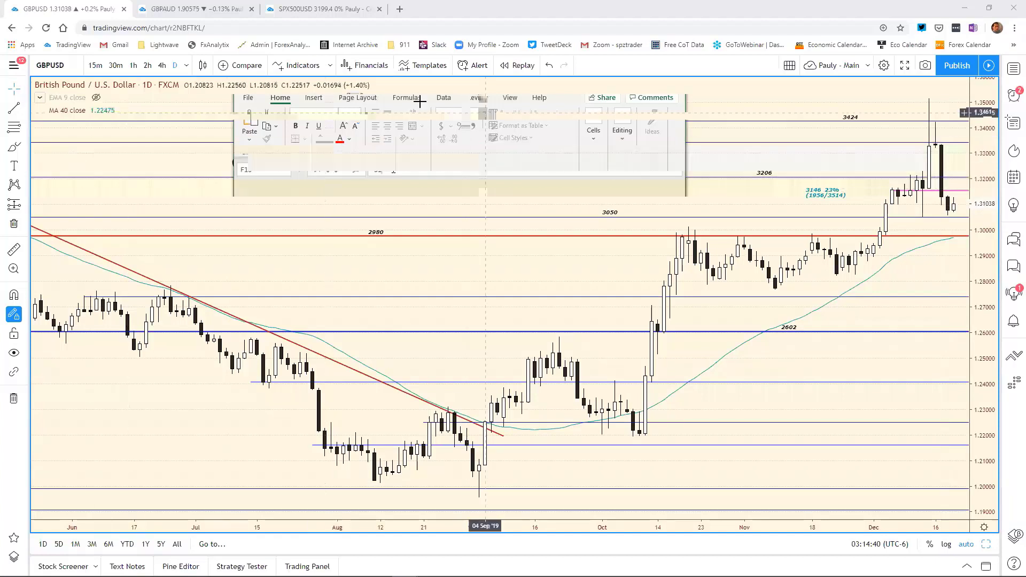
Load the AUDUSD daily chart and select its magenta line to read the price
{"action": "type", "text": "AUDUSD"}
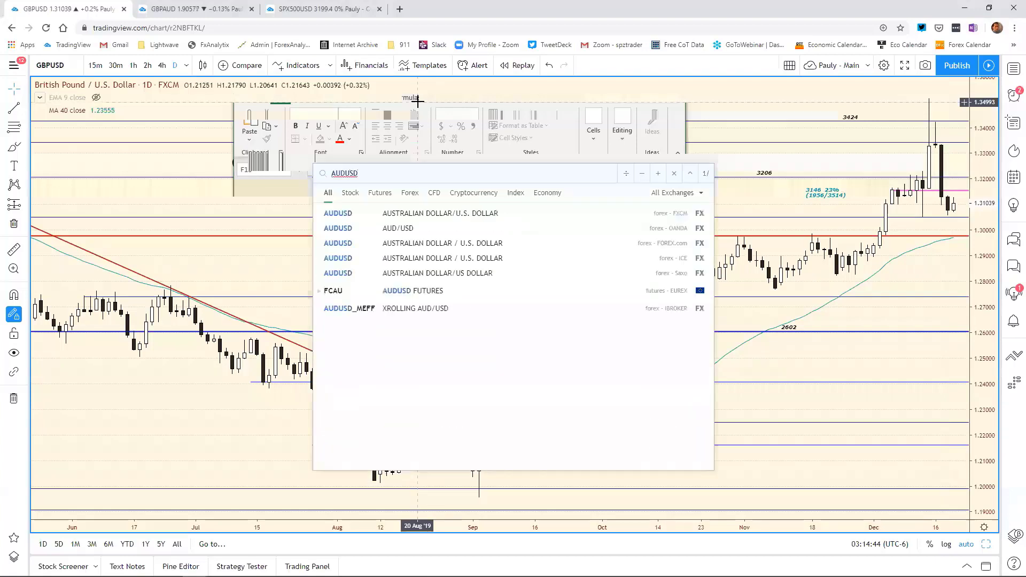
{"action": "key", "text": "Return"}
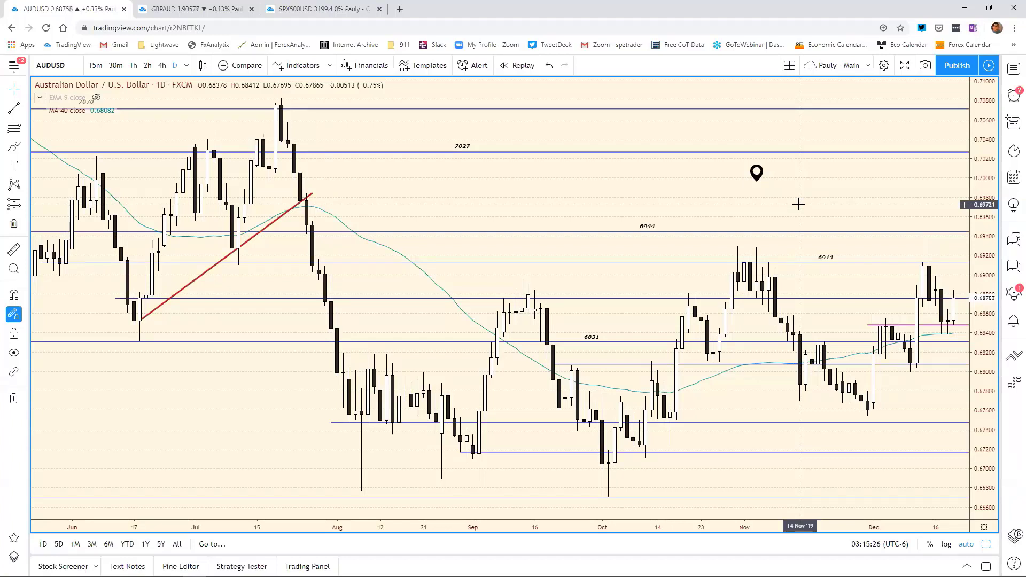
{"action": "left_click", "coordinate": [942, 326]}
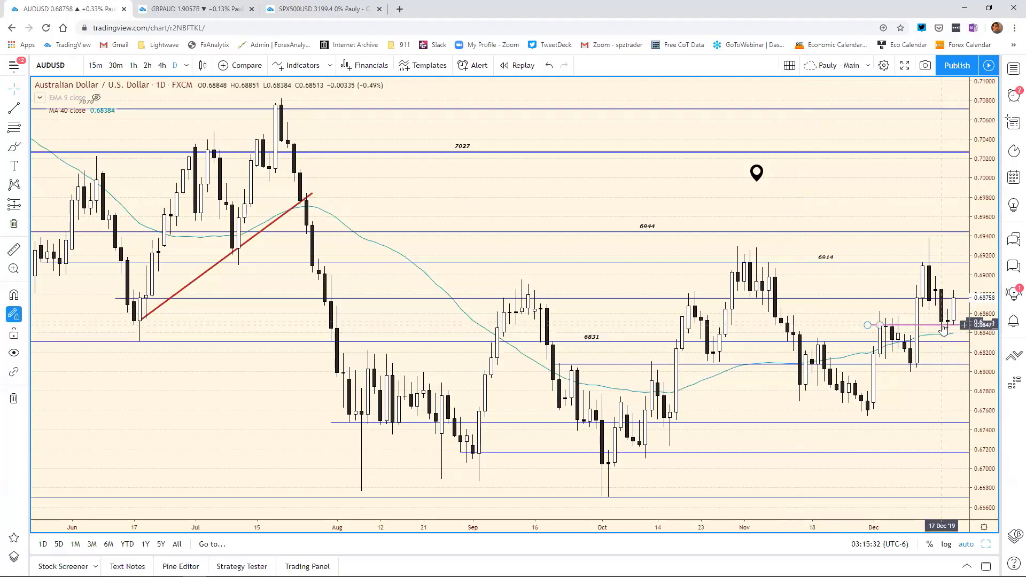
Inspect the AUD/USD 6914 resistance line on the daily chart
{"action": "left_click", "coordinate": [938, 337]}
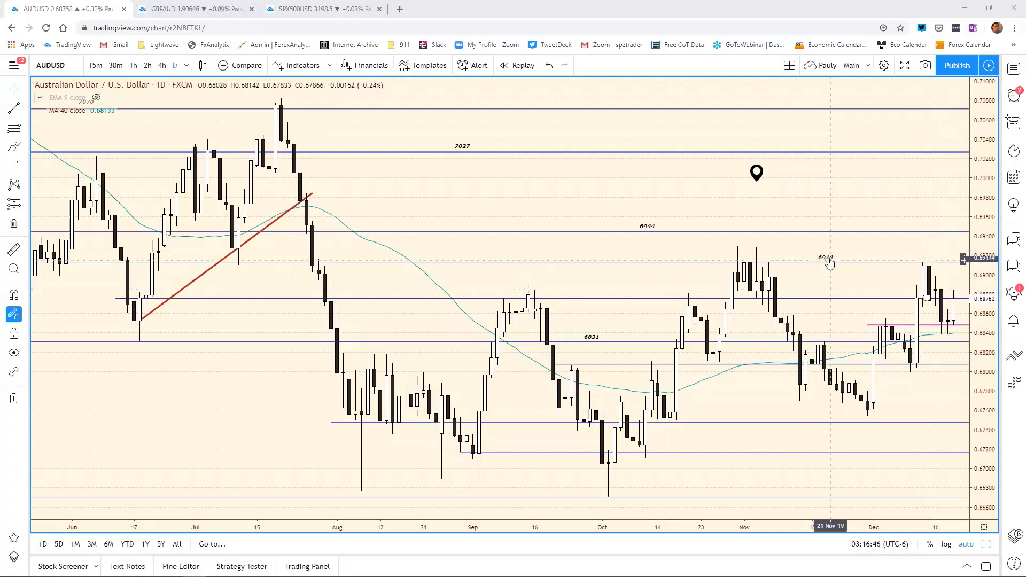
{"action": "left_click_drag", "start_coordinate": [829, 262], "coordinate": [827, 258]}
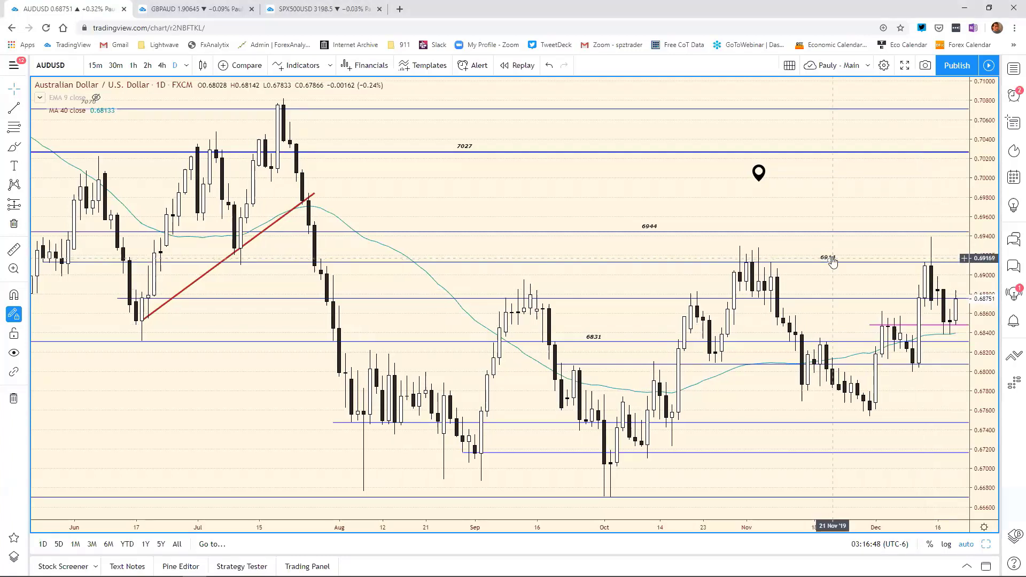
{"action": "left_click", "coordinate": [828, 259]}
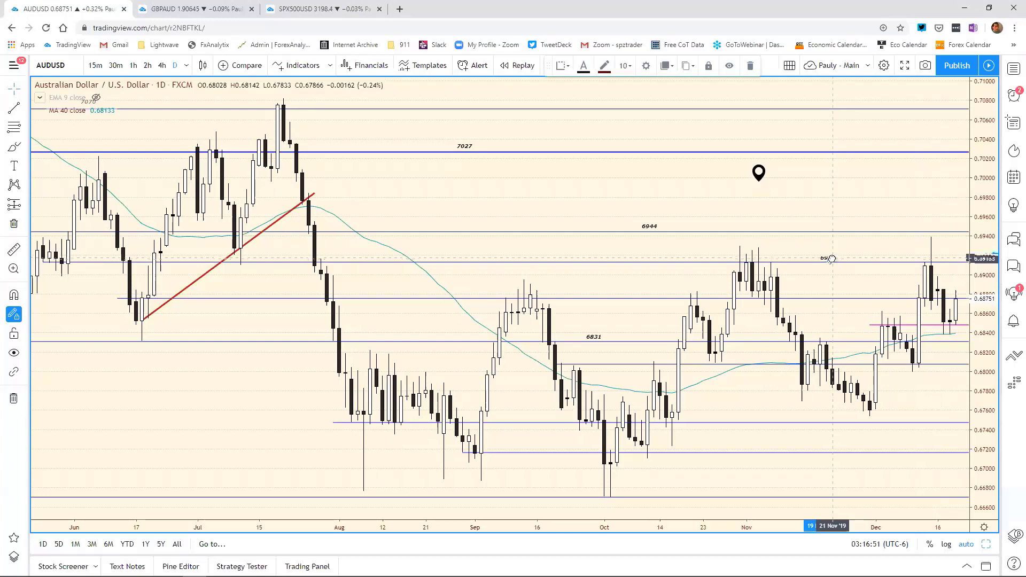
{"action": "left_click", "coordinate": [259, 332]}
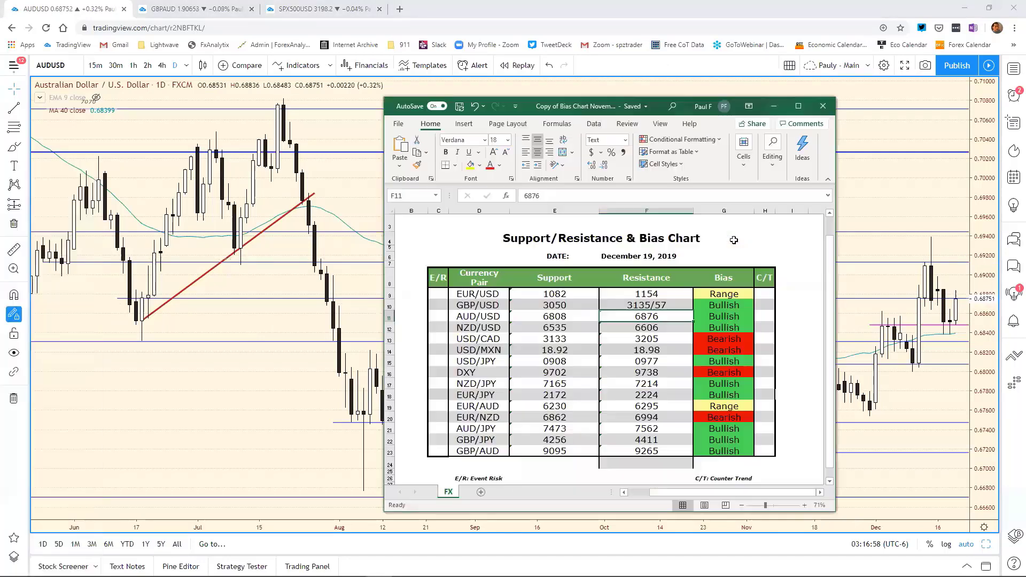
Replace the AUD/USD resistance in F11 (6876) with 6914
{"action": "left_click", "coordinate": [653, 316]}
{"action": "double_click", "coordinate": [535, 196]}
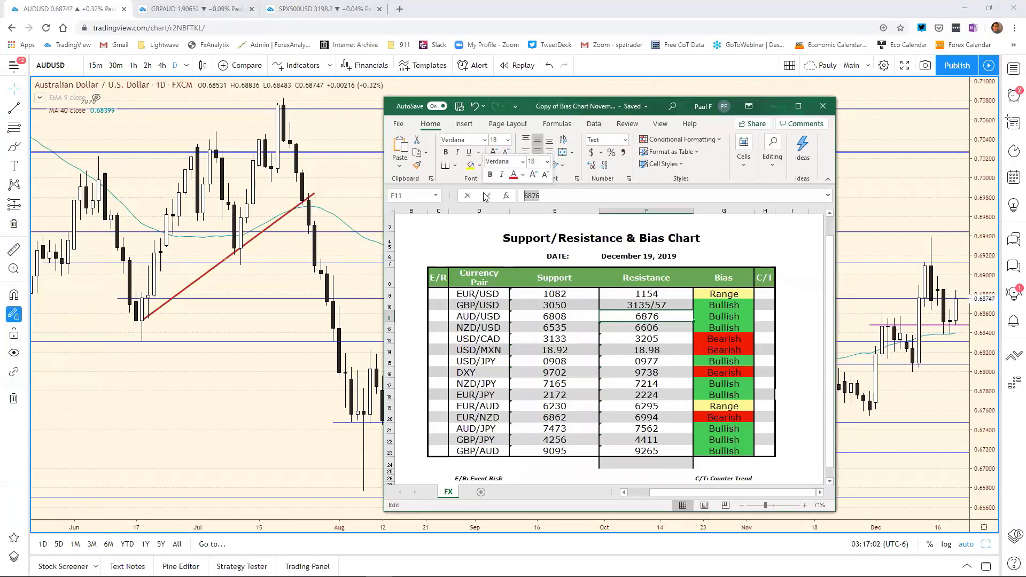
{"action": "type", "text": "6914"}
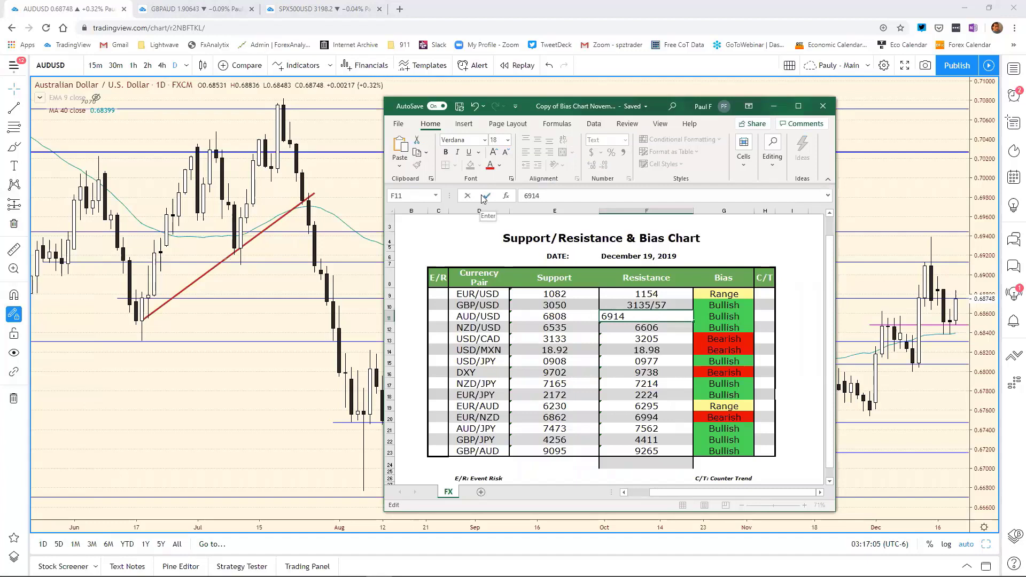
{"action": "key", "text": "Return"}
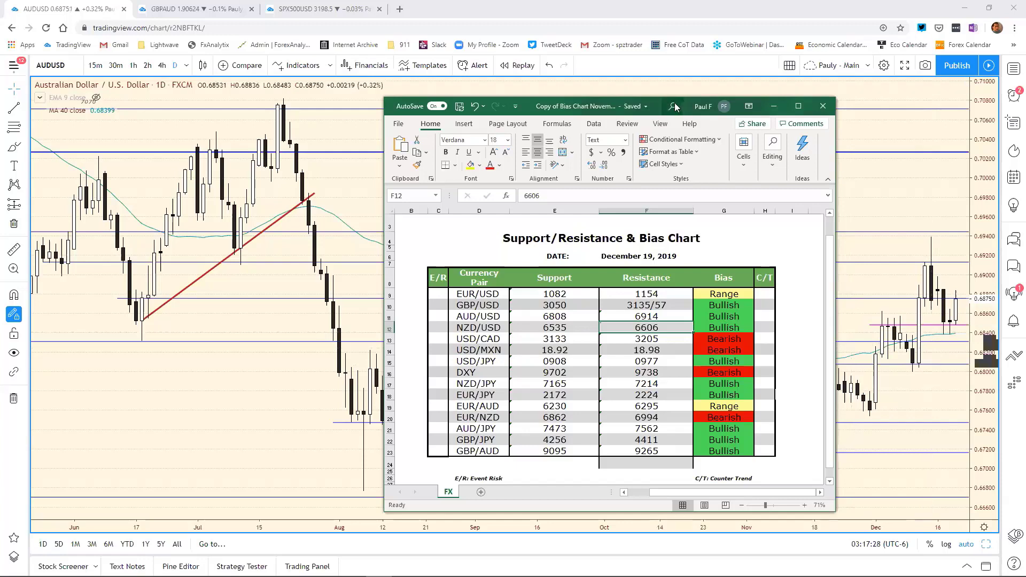
Check the AUDUSD chart, then change the AUD/USD support in E11 from 6808 to 6827
{"action": "left_click_drag", "start_coordinate": [675, 107], "coordinate": [190, 85]}
{"action": "left_click", "coordinate": [915, 376]}
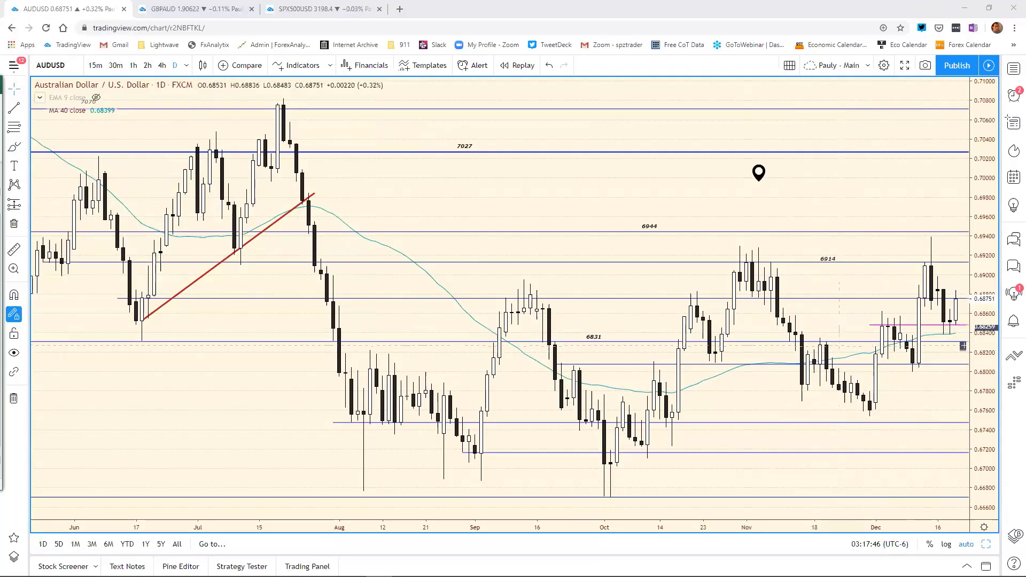
{"action": "key", "text": "alt+Tab"}
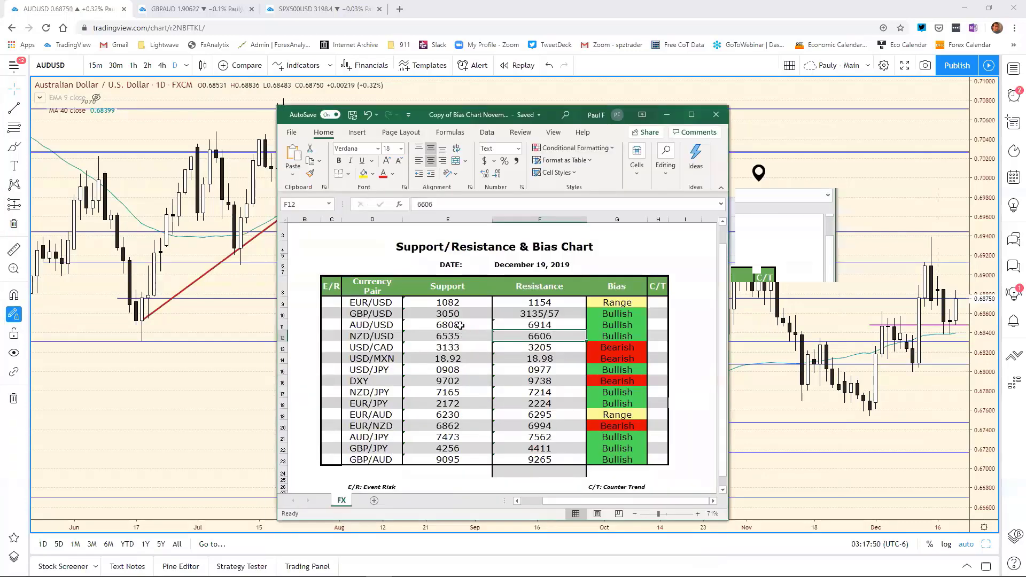
{"action": "left_click", "coordinate": [452, 324]}
{"action": "left_click", "coordinate": [434, 207]}
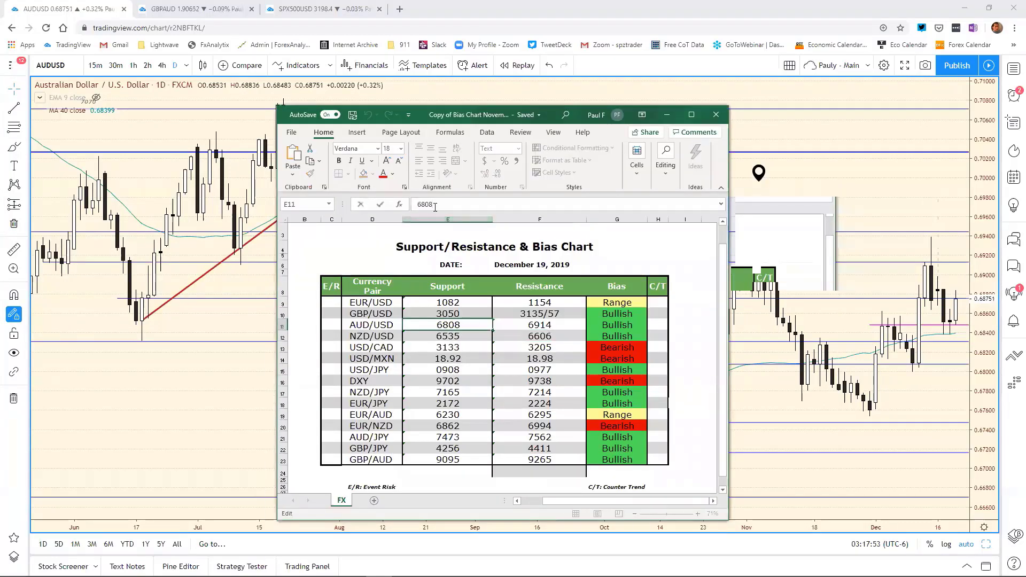
{"action": "key", "text": "BackSpace"}
{"action": "key", "text": "BackSpace"}
{"action": "type", "text": "27"}
{"action": "key", "text": "Return"}
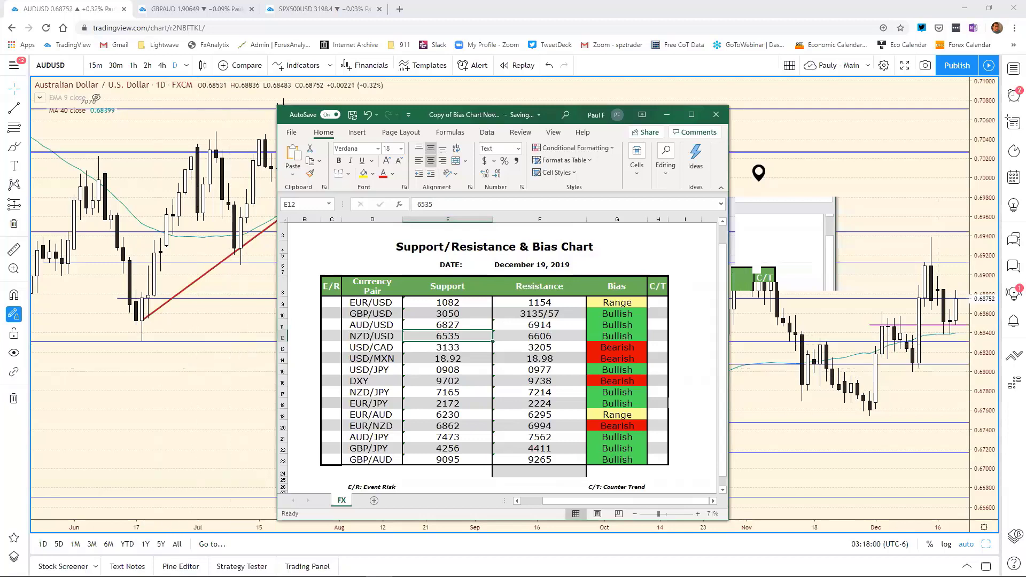
{"action": "left_click", "coordinate": [233, 286]}
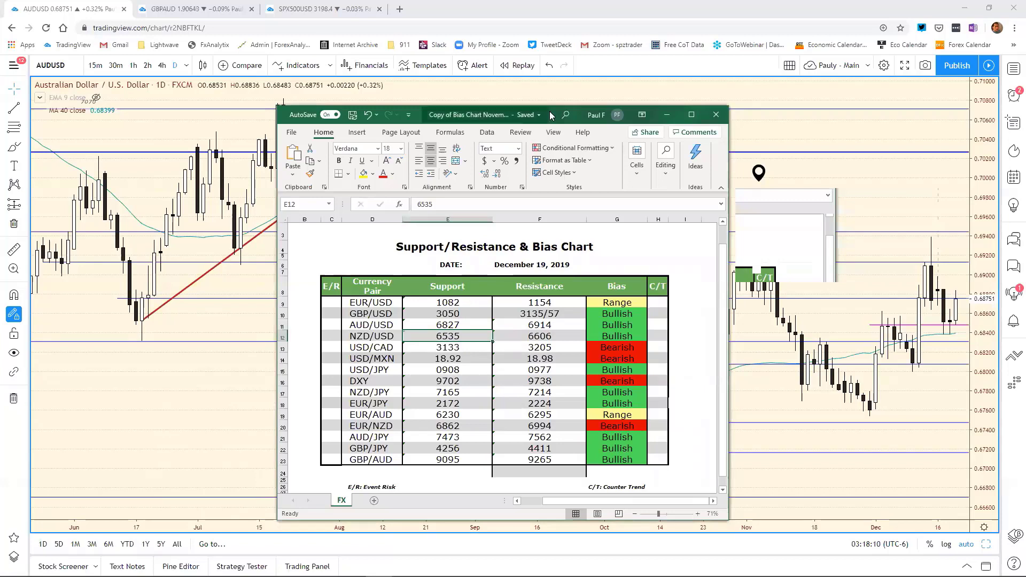
Load the NZDUSD daily chart in TradingView and adjust its time scale
{"action": "left_click_drag", "start_coordinate": [455, 115], "coordinate": [191, 123]}
{"action": "left_click", "coordinate": [499, 187]}
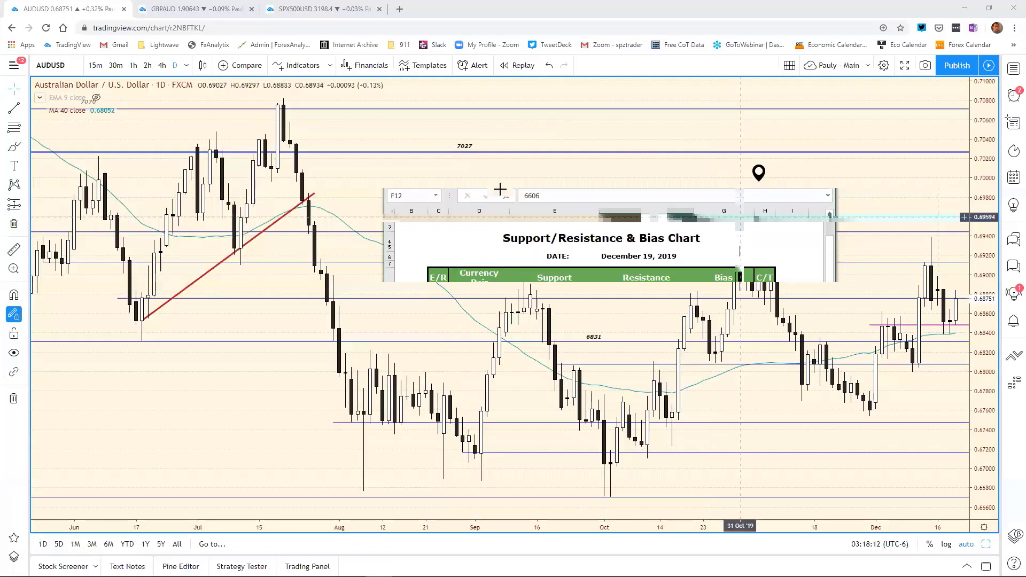
{"action": "type", "text": "N"}
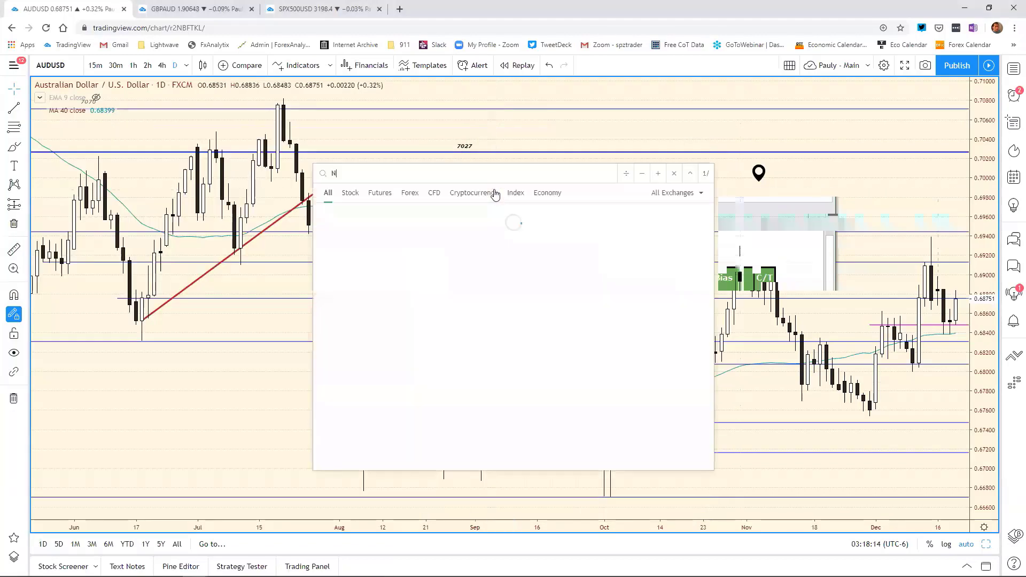
{"action": "type", "text": "ZDUSD"}
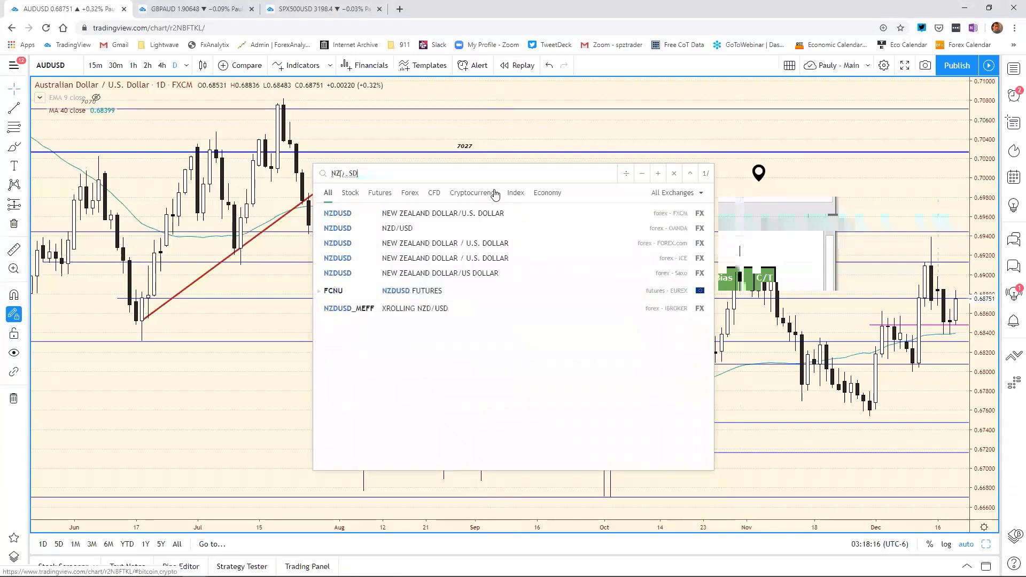
{"action": "key", "text": "Return"}
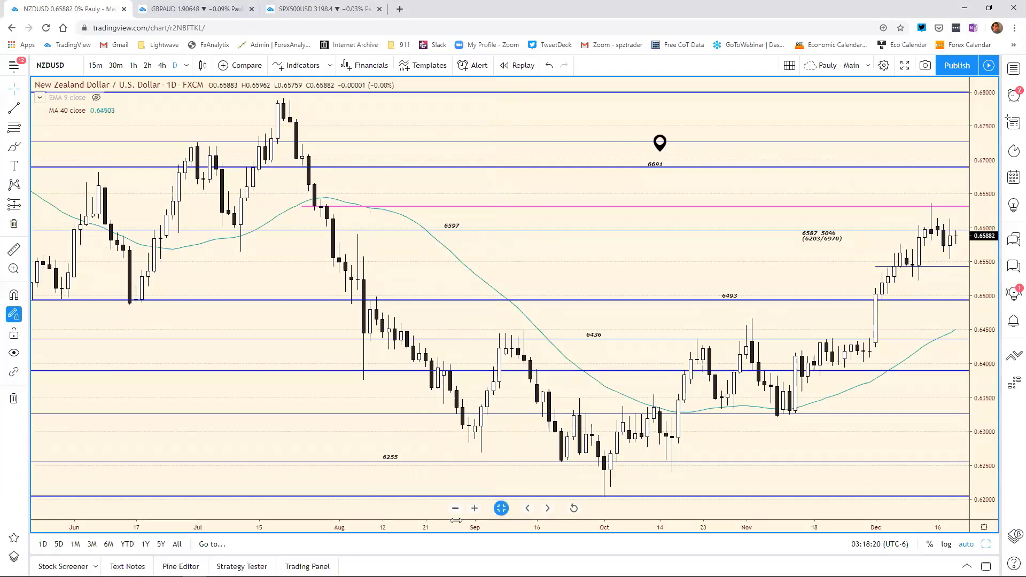
{"action": "scroll", "coordinate": [493, 524], "scroll_direction": "down", "scroll_amount": 1}
{"action": "scroll", "coordinate": [492, 523], "scroll_direction": "up", "scroll_amount": 1}
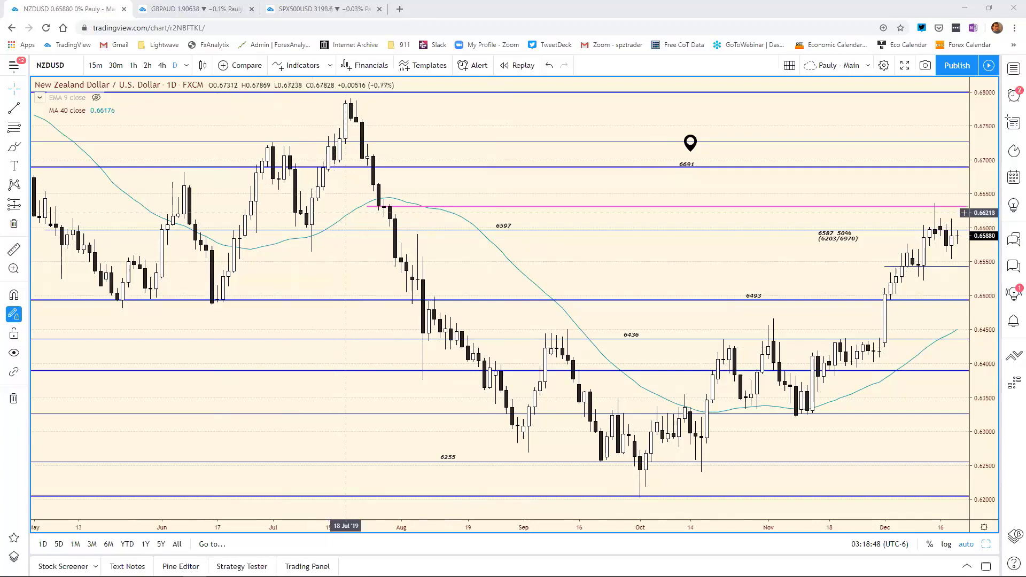
Read the NZD/USD 6597, 0.6550 and 0.6541 line prices, moving the magenta line to about 0.6629
{"action": "left_click", "coordinate": [907, 231]}
{"action": "left_click", "coordinate": [904, 266]}
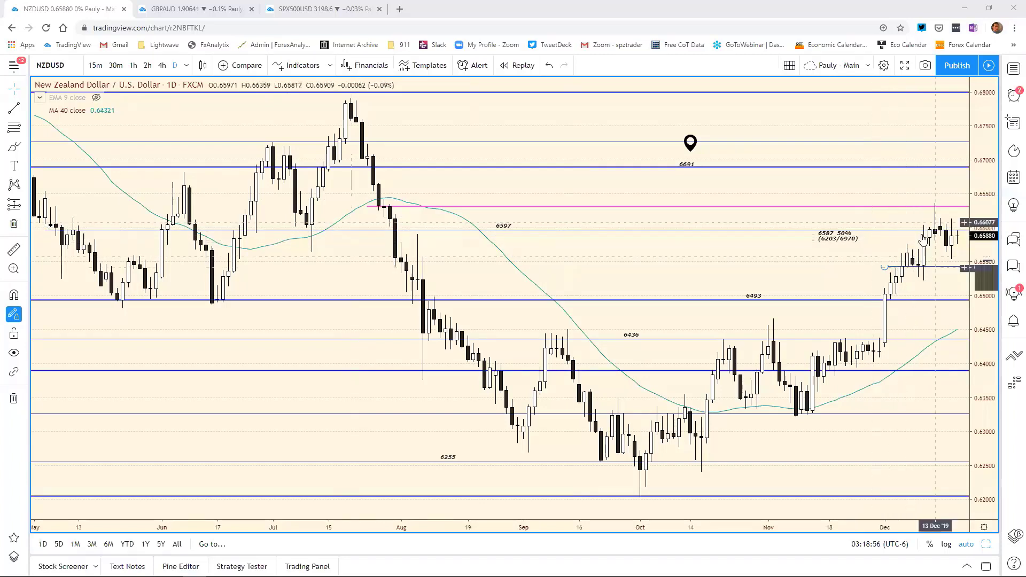
{"action": "left_click", "coordinate": [910, 207]}
{"action": "left_click_drag", "start_coordinate": [910, 211], "coordinate": [910, 213]}
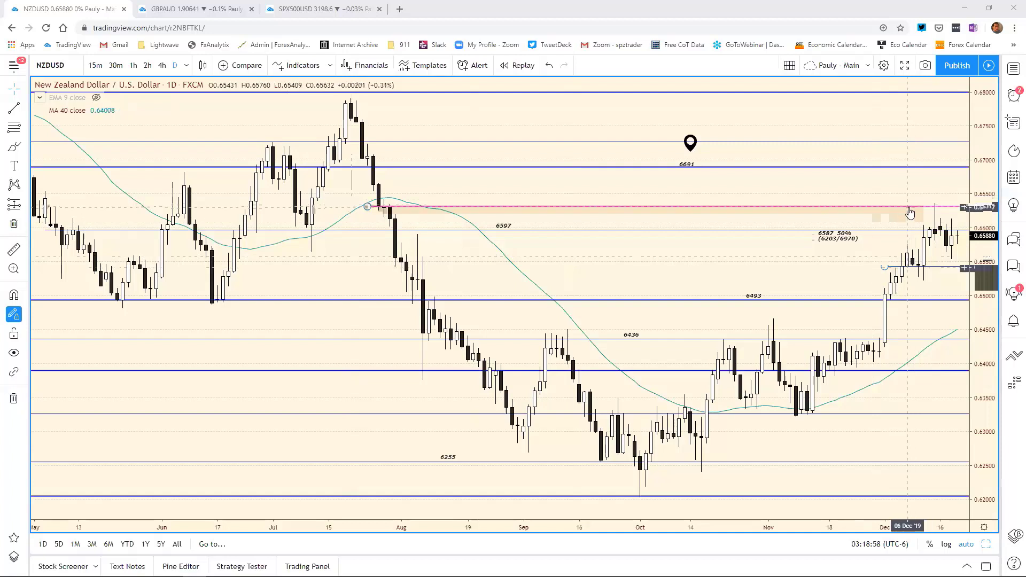
{"action": "left_click", "coordinate": [910, 213]}
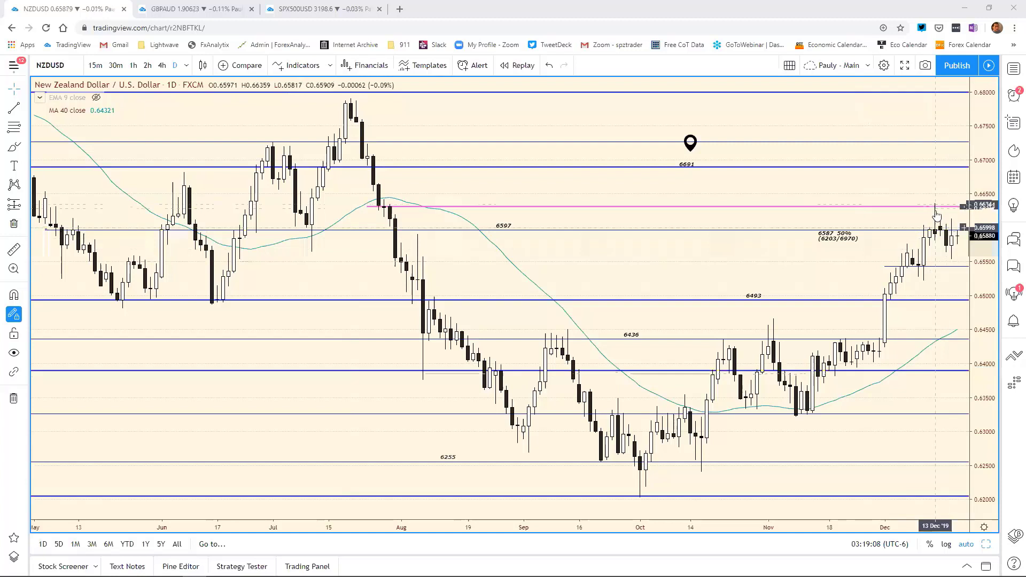
{"action": "left_click_drag", "start_coordinate": [936, 212], "coordinate": [936, 227]}
{"action": "left_click", "coordinate": [939, 230]}
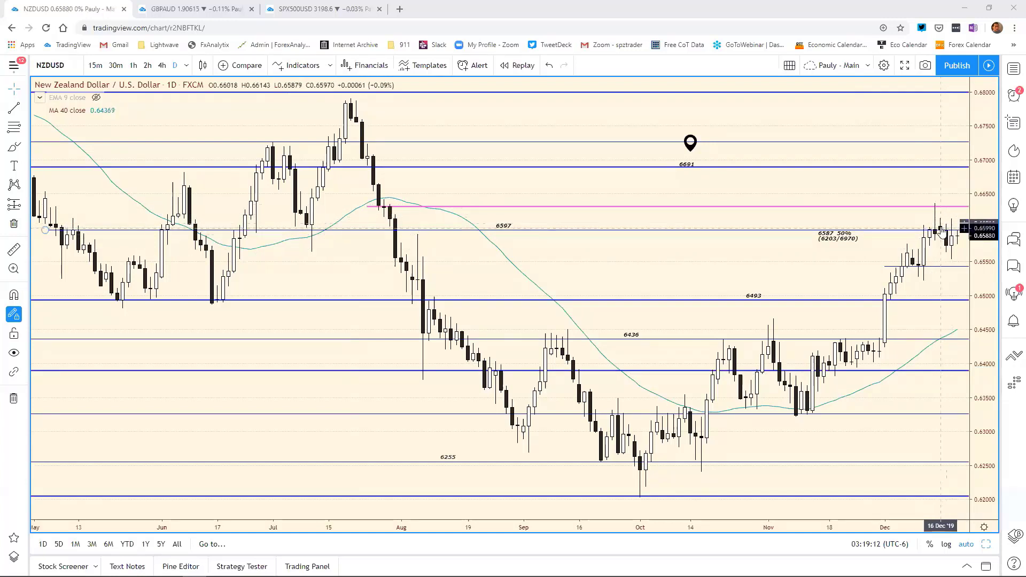
{"action": "left_click", "coordinate": [899, 271]}
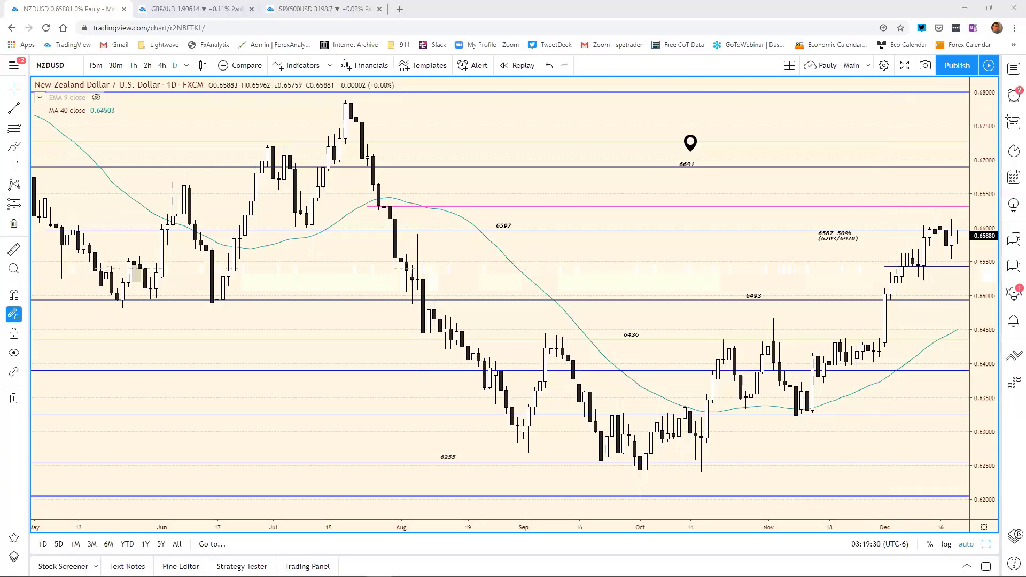
{"action": "key", "text": "alt+Tab"}
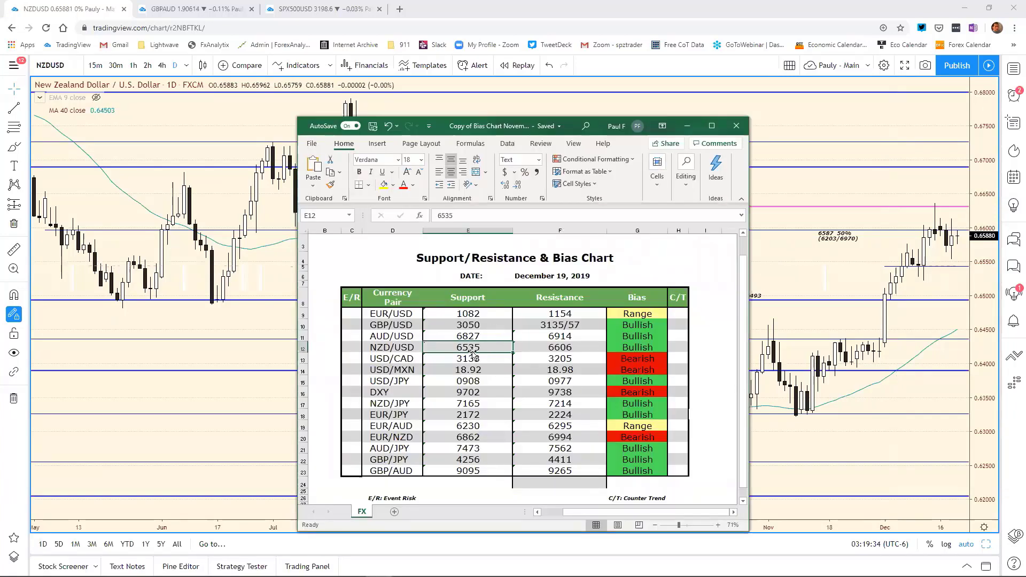
Change the NZD/USD resistance in F12 from 6606 to 6632
{"action": "left_click", "coordinate": [573, 351]}
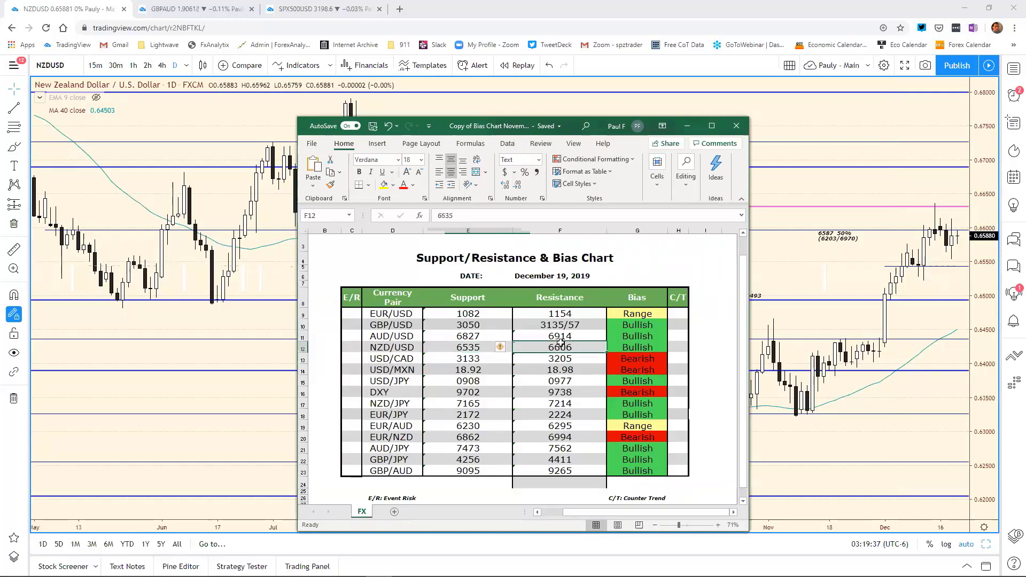
{"action": "double_click", "coordinate": [448, 223]}
{"action": "type", "text": "6635"}
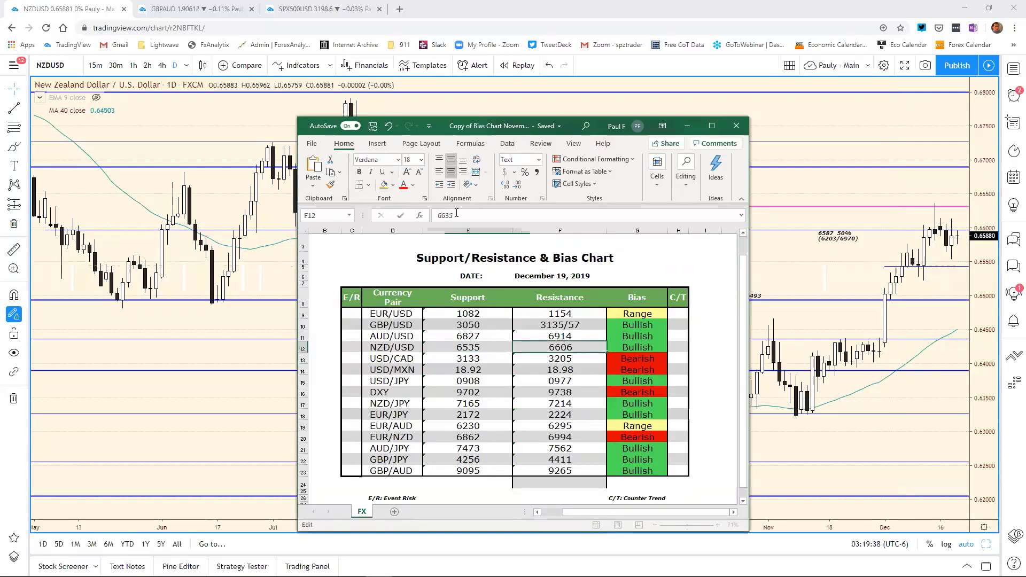
{"action": "key", "text": "BackSpace"}
{"action": "key", "text": "BackSpace"}
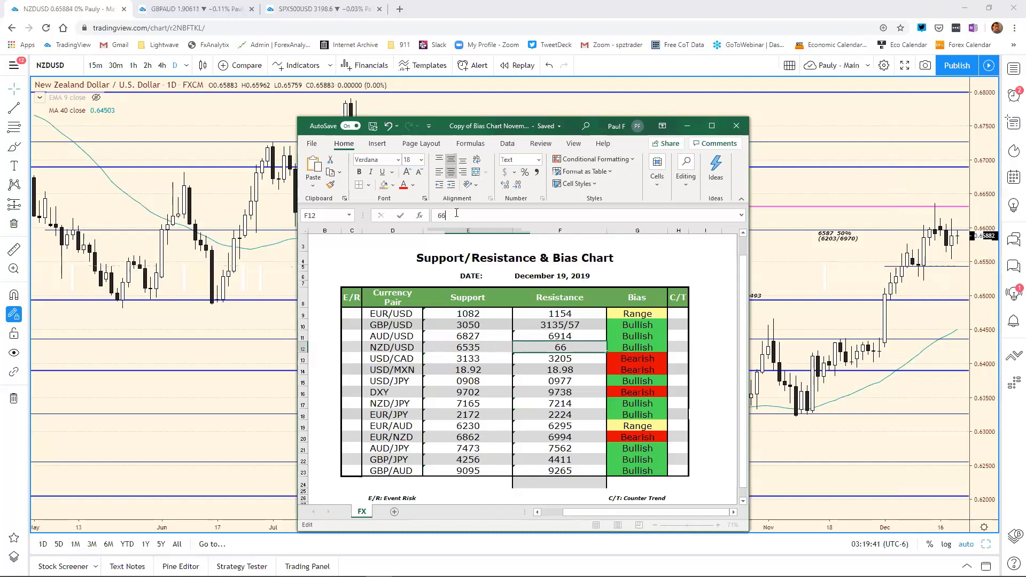
{"action": "type", "text": "32"}
{"action": "key", "text": "Return"}
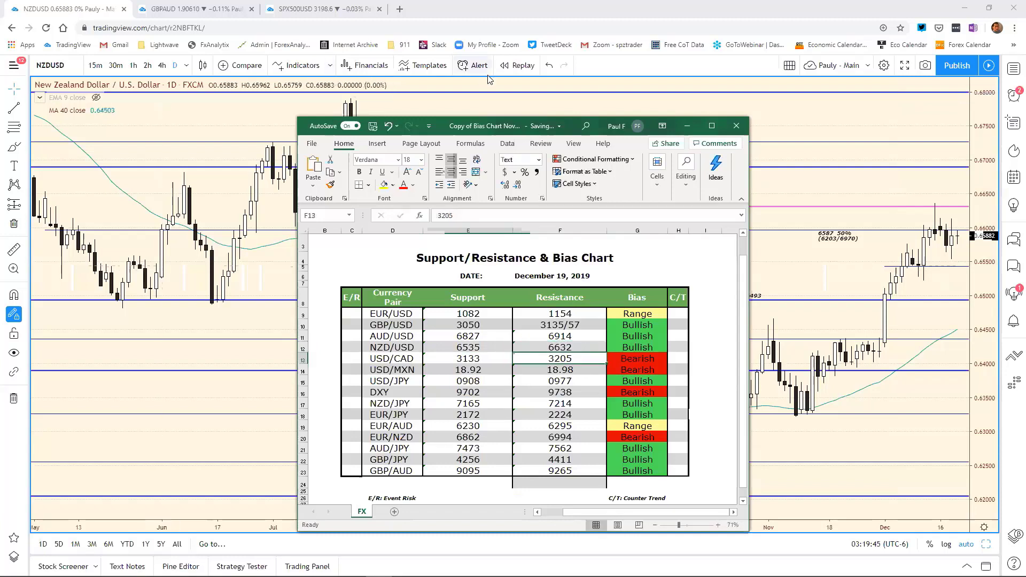
Switch TradingView to the USDCAD daily chart and reset the view to the past year
{"action": "left_click", "coordinate": [150, 129]}
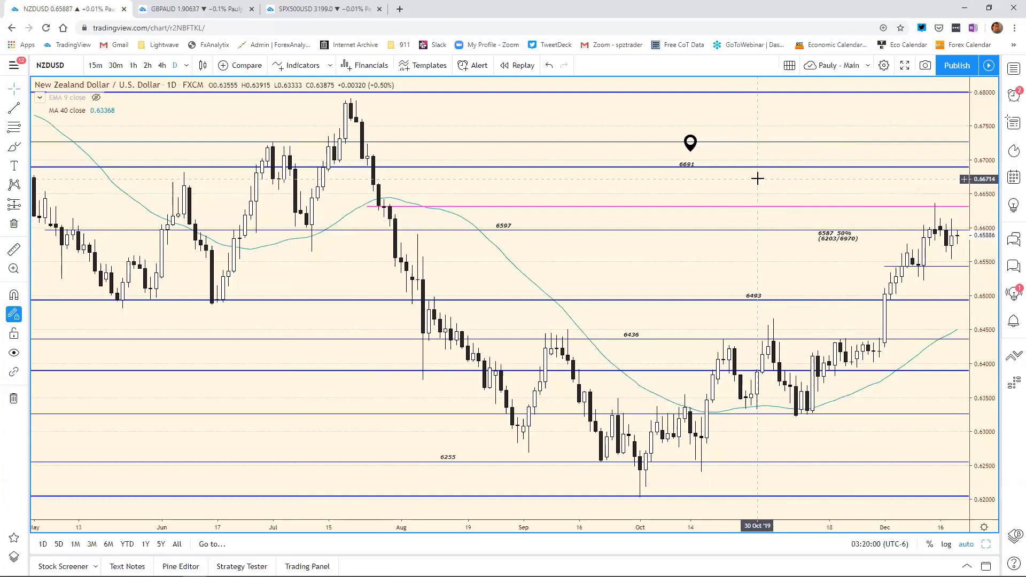
{"action": "type", "text": "JSD"}
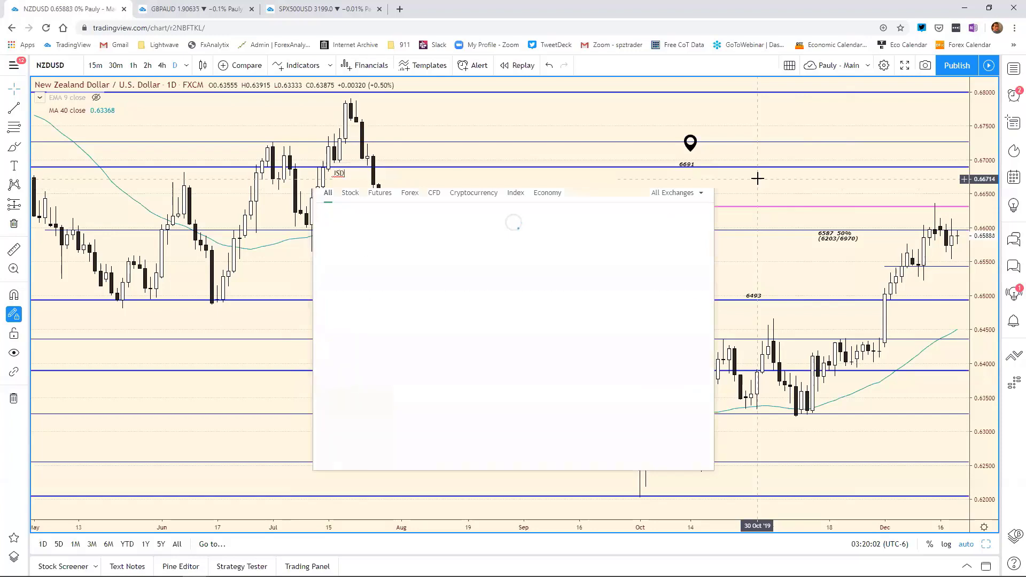
{"action": "type", "text": "CAD"}
{"action": "key", "text": "Return"}
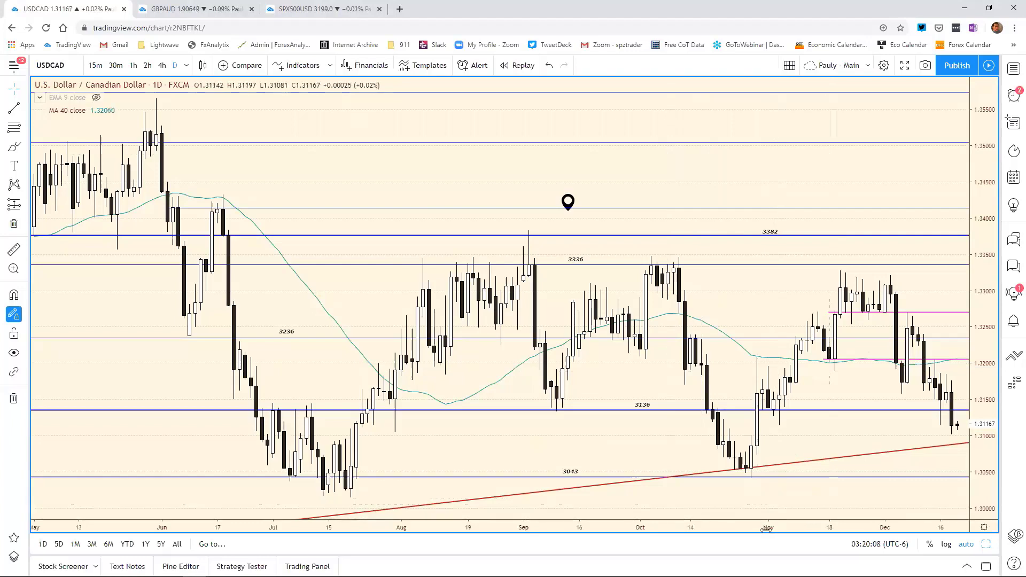
{"action": "scroll", "coordinate": [765, 529], "scroll_direction": "down", "scroll_amount": 3}
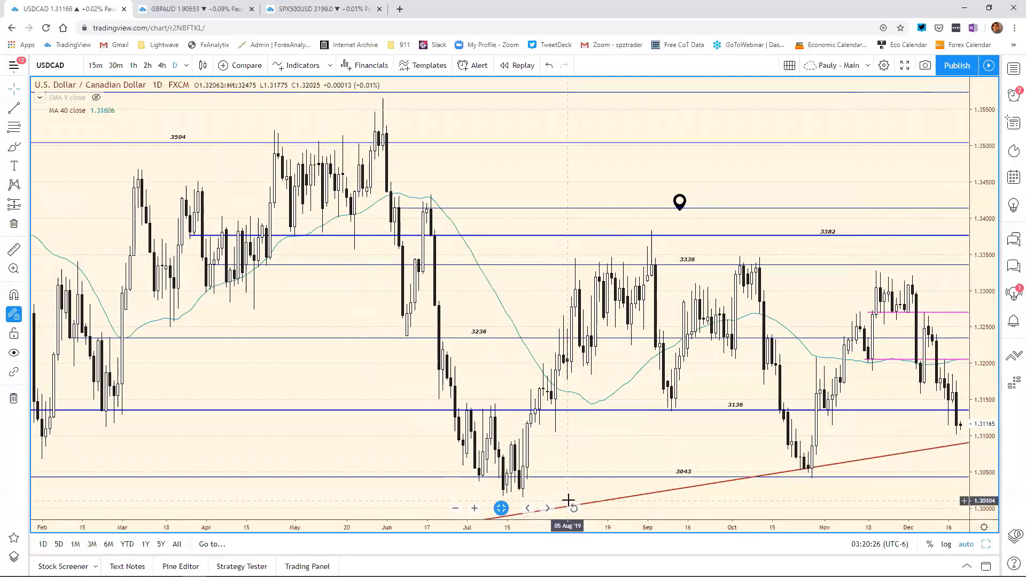
{"action": "left_click", "coordinate": [573, 507]}
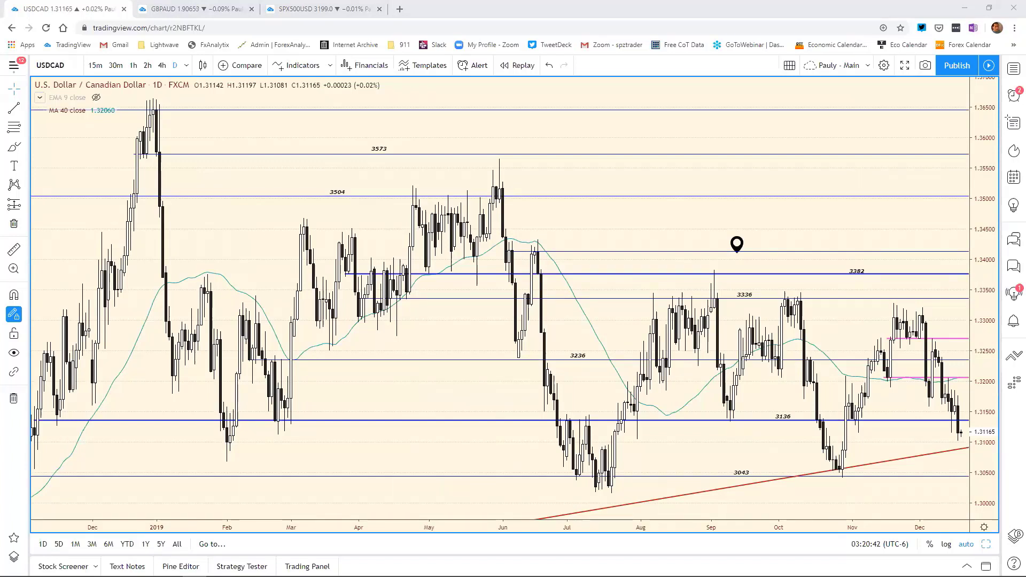
{"action": "mouse_move", "coordinate": [311, 539]}
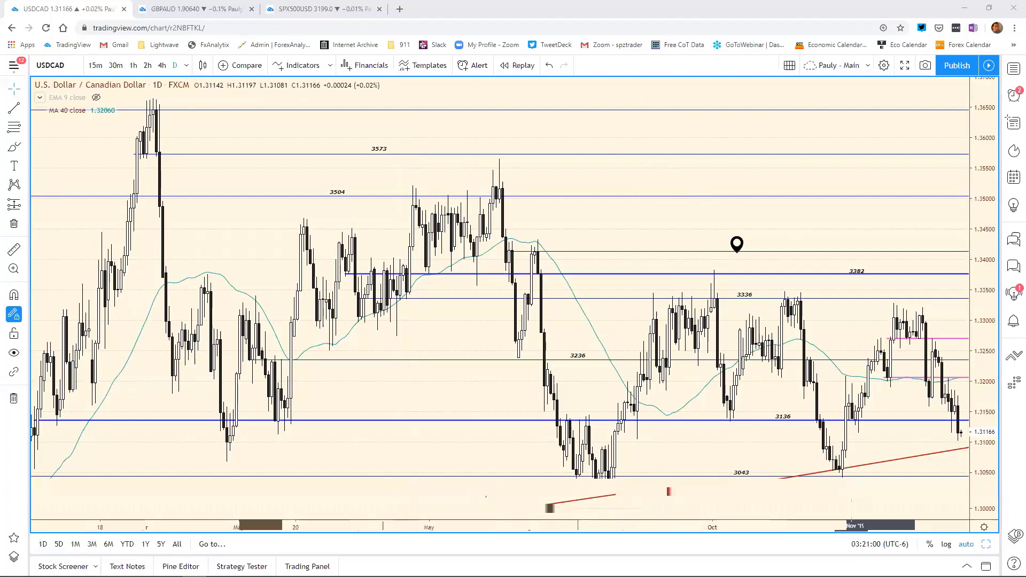
Overwrite the USD/CAD resistance in F13, 3205, with 3160
{"action": "key", "text": "alt+Tab"}
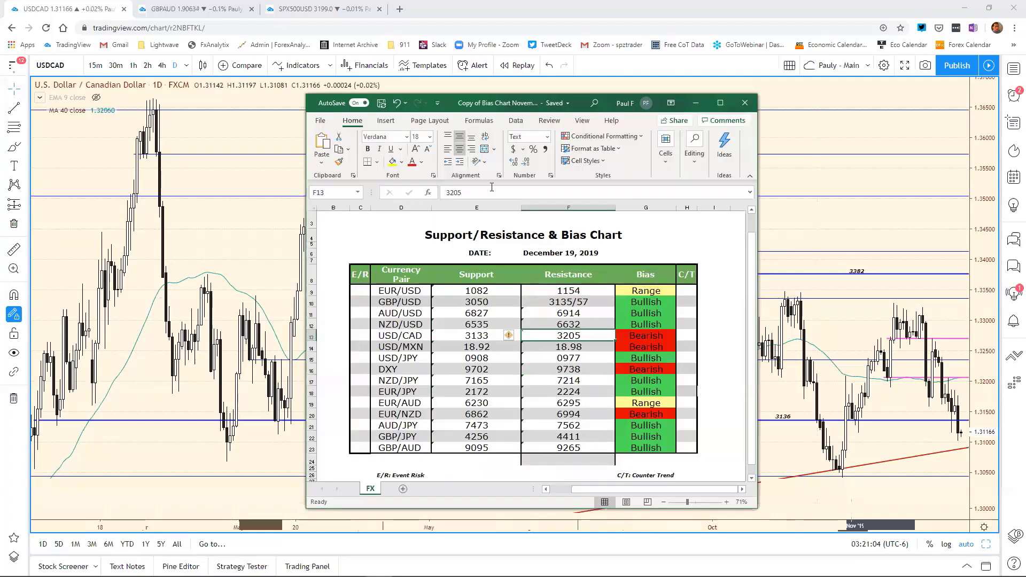
{"action": "left_click_drag", "start_coordinate": [492, 187], "coordinate": [422, 187]}
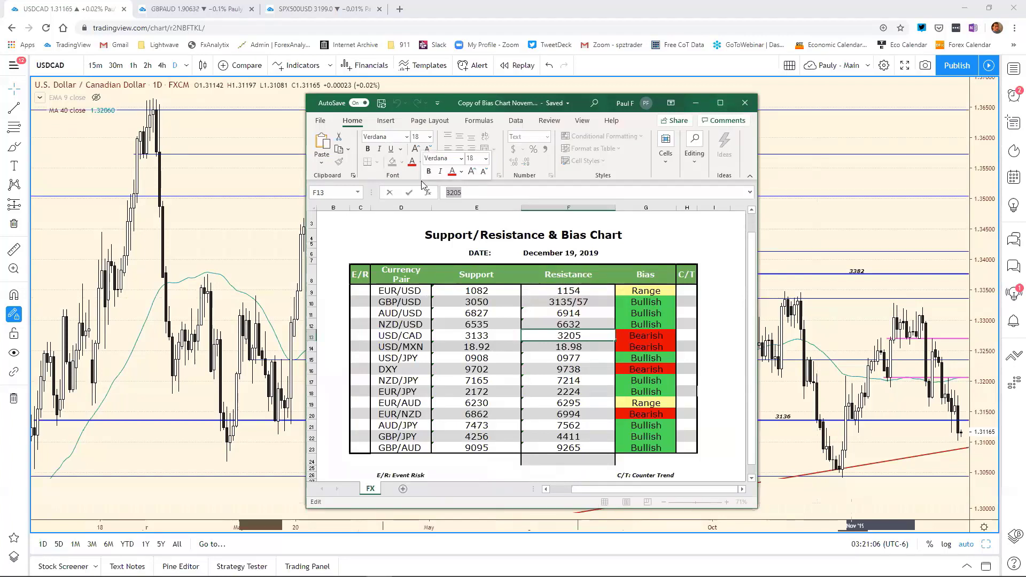
{"action": "type", "text": "3160"}
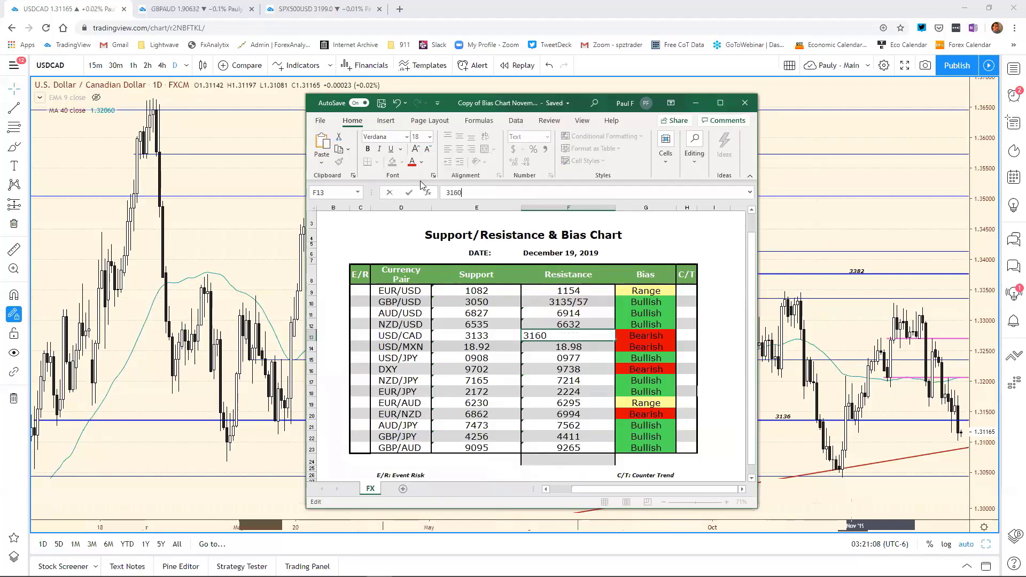
{"action": "key", "text": "Return"}
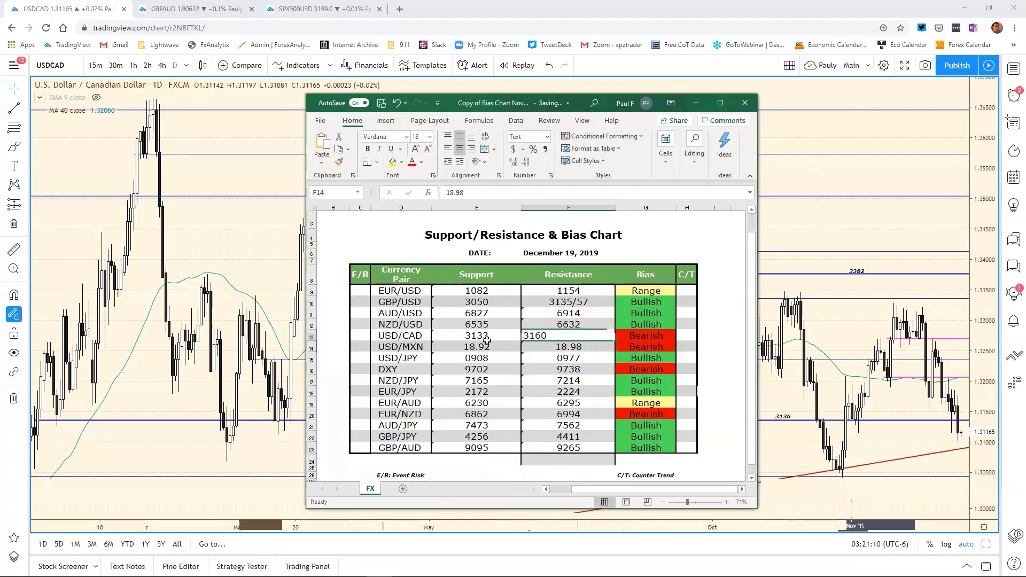
Change the USD/CAD support in E13 from 3133 to 3093
{"action": "left_click", "coordinate": [485, 337]}
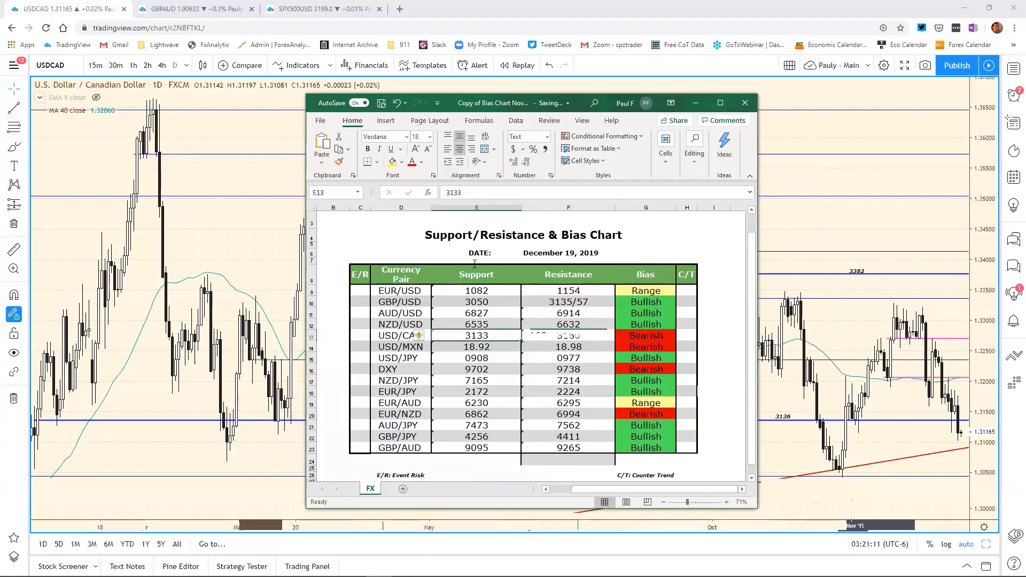
{"action": "left_click", "coordinate": [470, 188]}
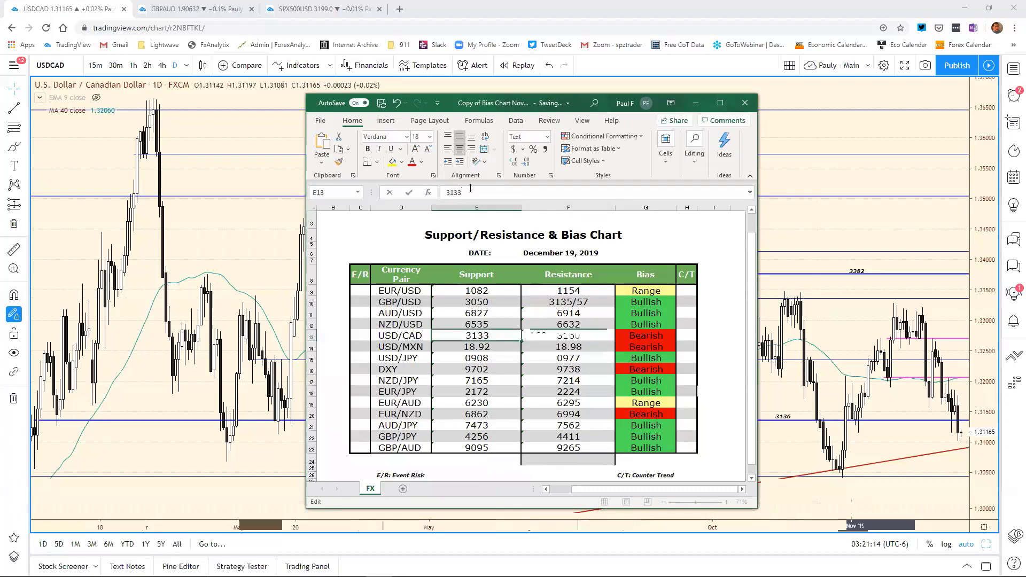
{"action": "key", "text": "BackSpace"}
{"action": "key", "text": "BackSpace"}
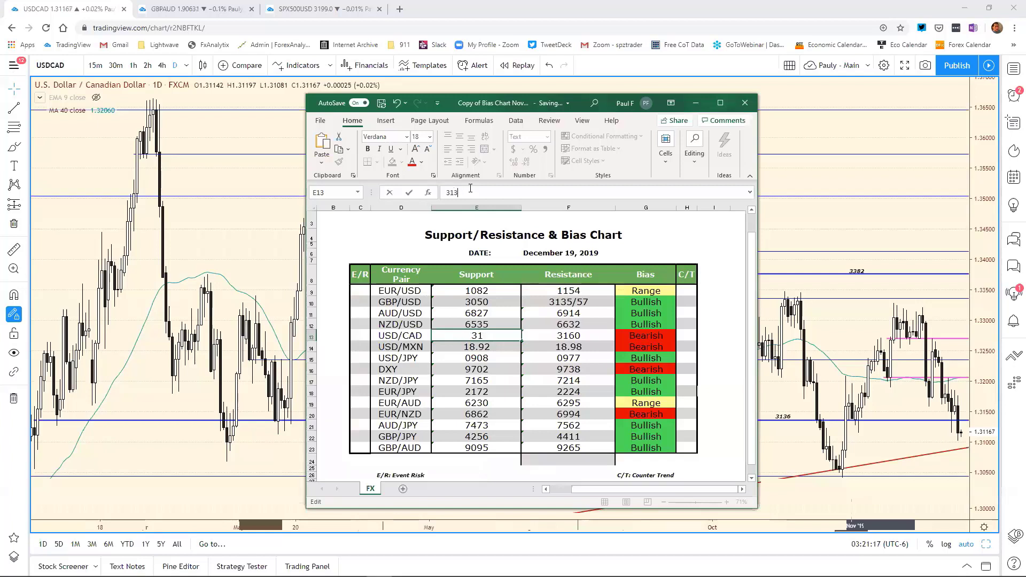
{"action": "key", "text": "BackSpace"}
{"action": "type", "text": "0"}
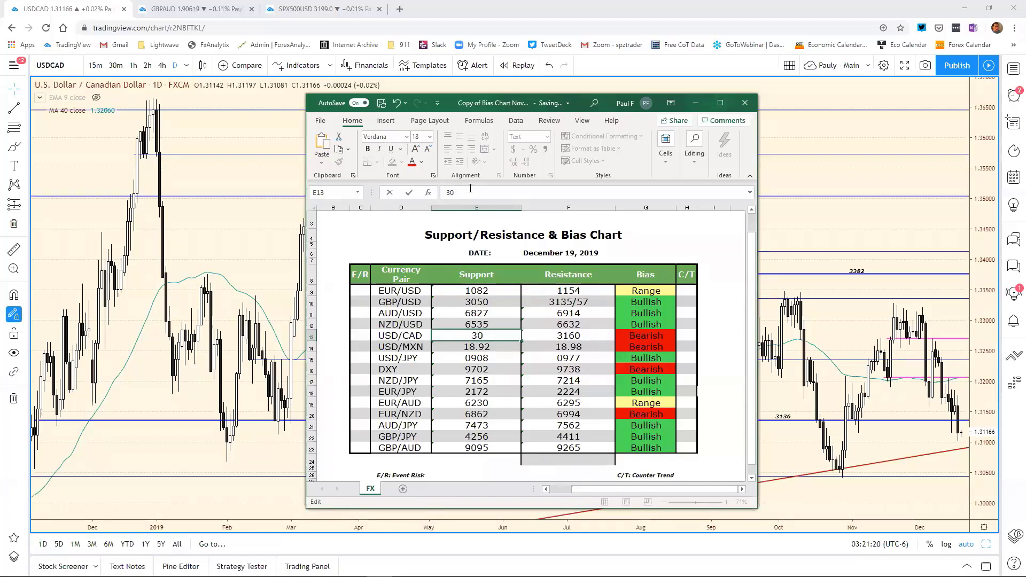
{"action": "type", "text": "93"}
{"action": "key", "text": "Return"}
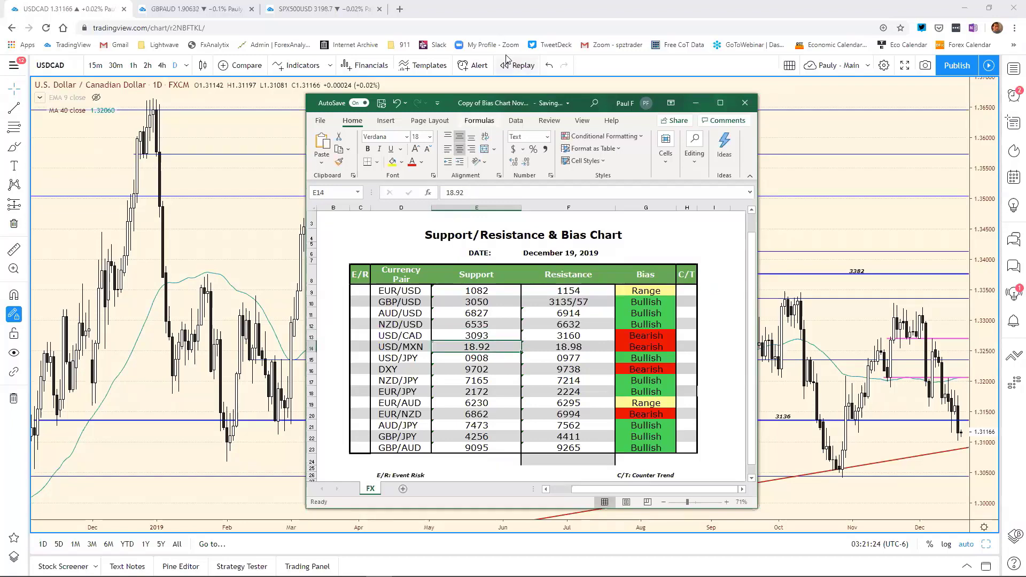
Maximize the USD/CAD 2-hour chart from the eight-chart grid, spanning late October to December
{"action": "left_click", "coordinate": [695, 103]}
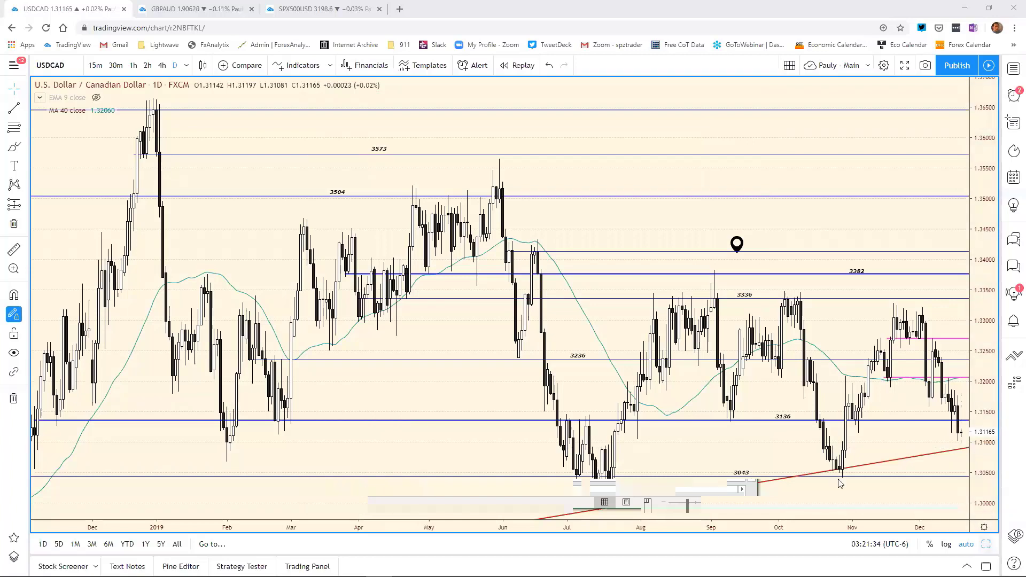
{"action": "key", "text": "alt+Return"}
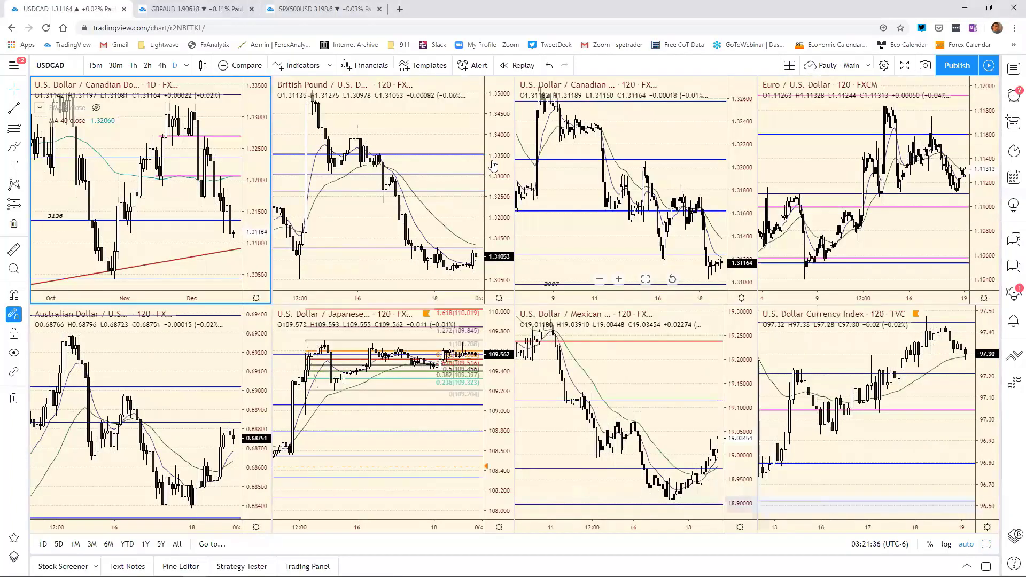
{"action": "left_click", "coordinate": [737, 137]}
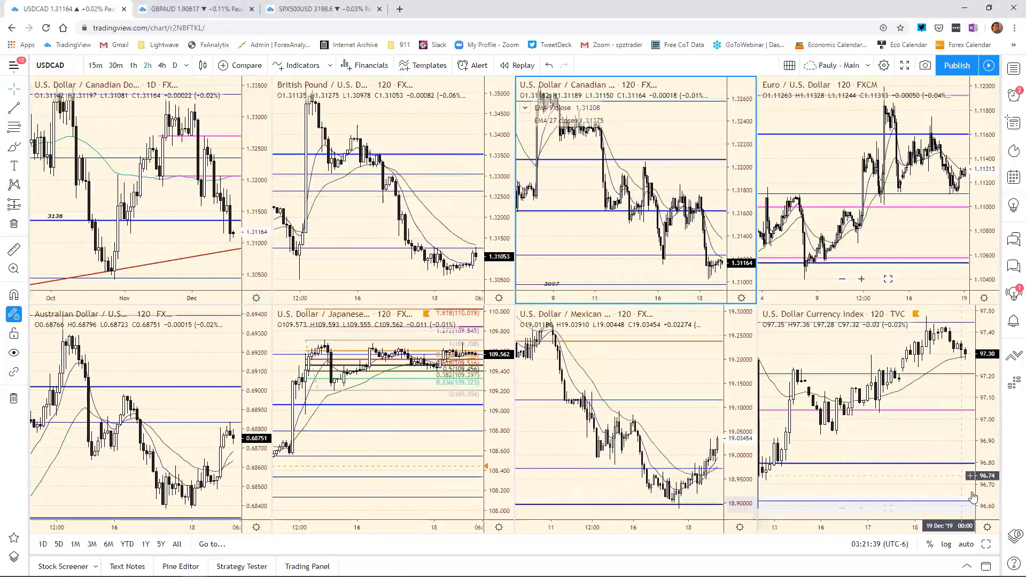
{"action": "left_click", "coordinate": [987, 545]}
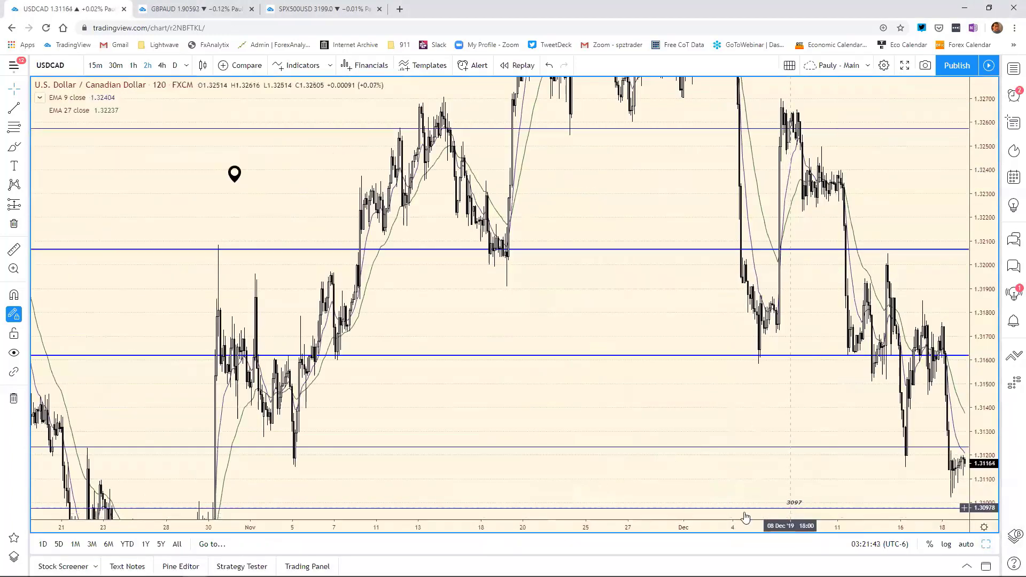
{"action": "mouse_move", "coordinate": [629, 508]}
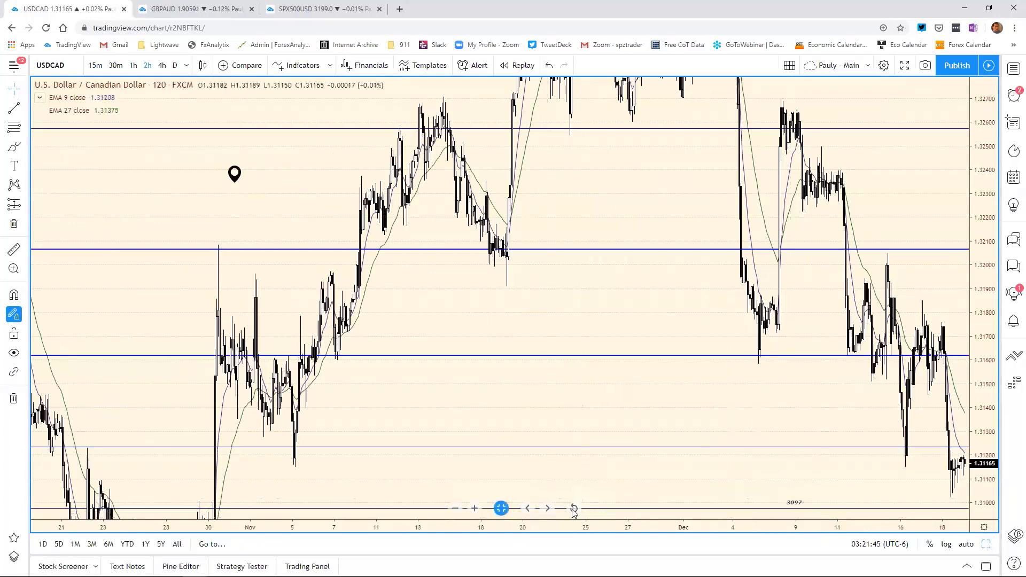
{"action": "left_click", "coordinate": [573, 509]}
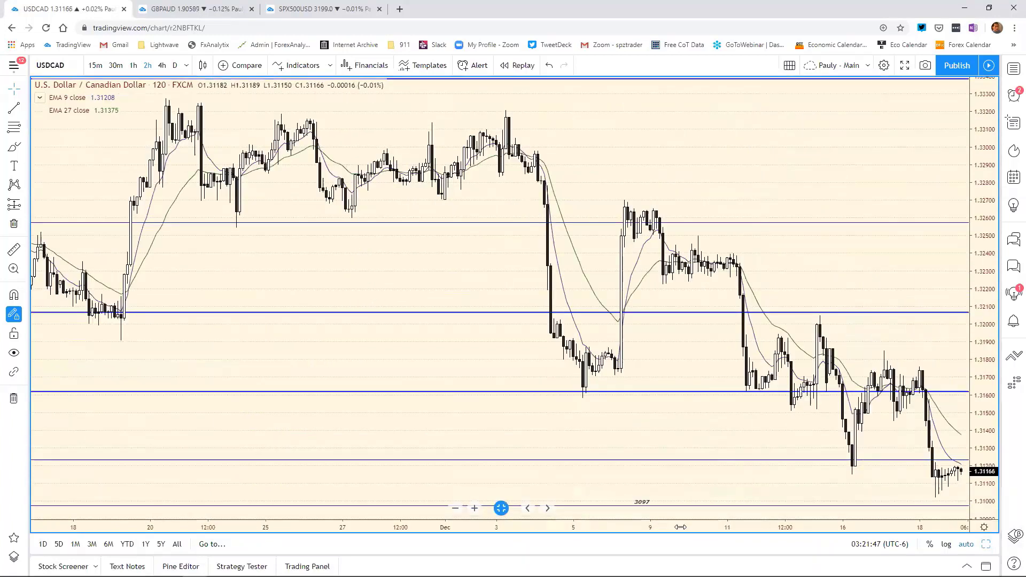
{"action": "left_click_drag", "start_coordinate": [680, 527], "coordinate": [752, 514]}
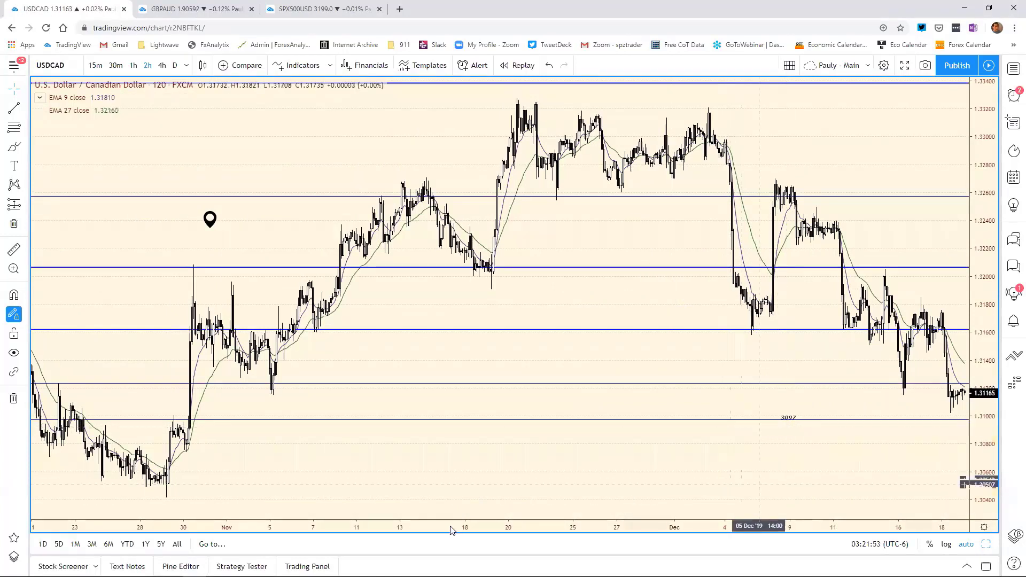
{"action": "left_click_drag", "start_coordinate": [446, 528], "coordinate": [304, 470]}
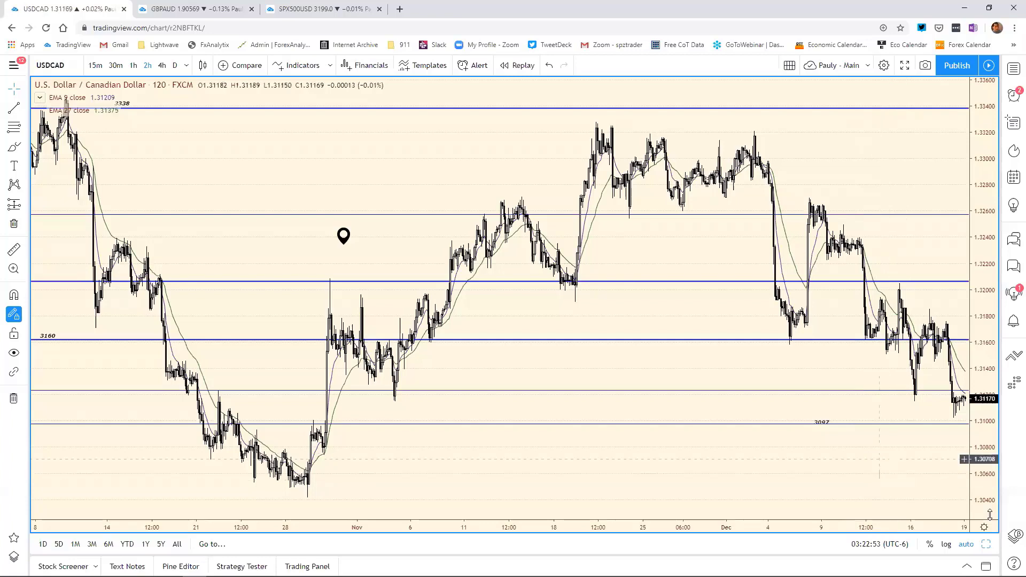
Switch the full-size chart to USDMXN daily and zoom the time axis to March–December
{"action": "left_click", "coordinate": [986, 544]}
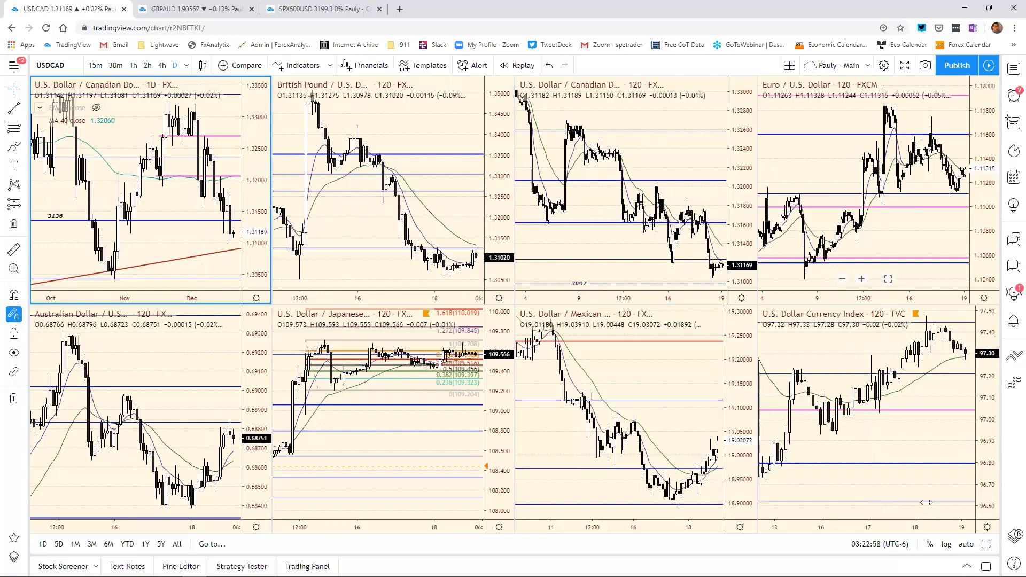
{"action": "key", "text": "alt+Return"}
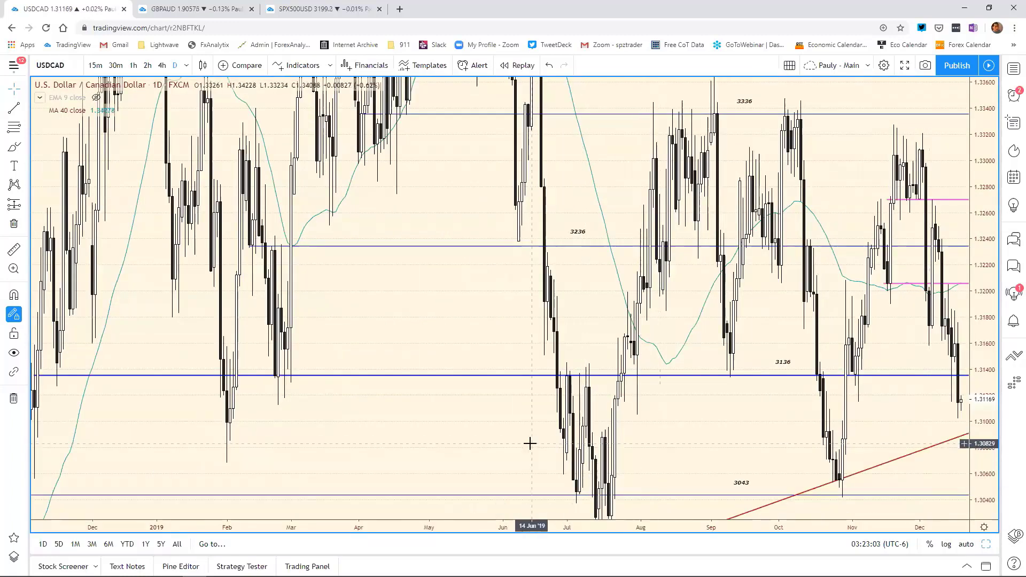
{"action": "type", "text": "US"}
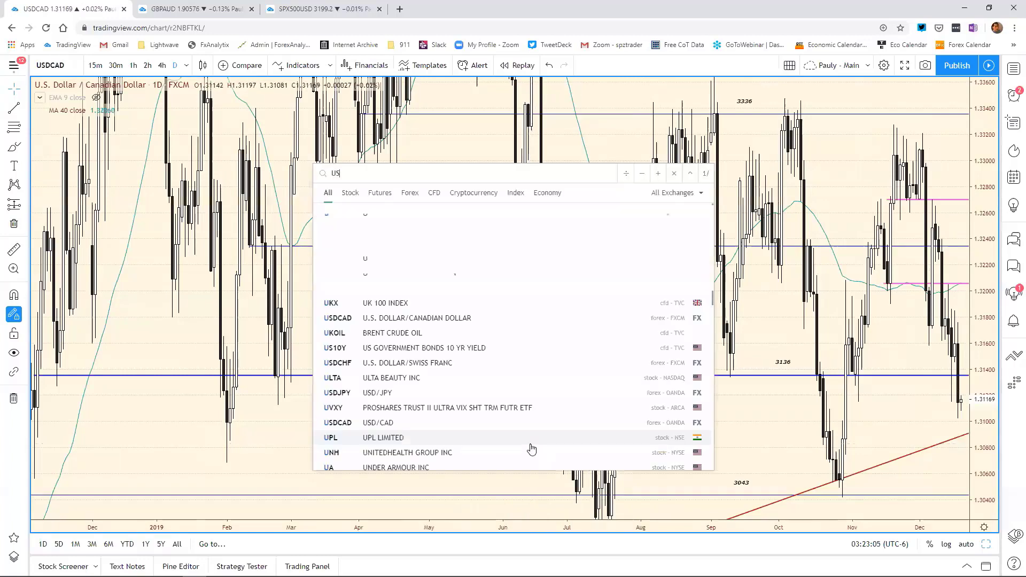
{"action": "type", "text": "DMX"}
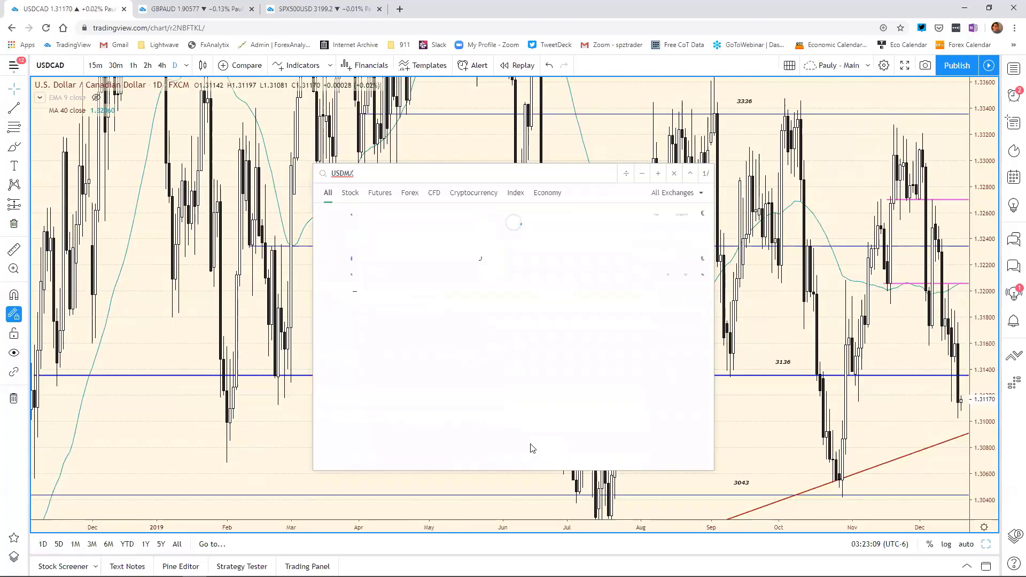
{"action": "key", "text": "Return"}
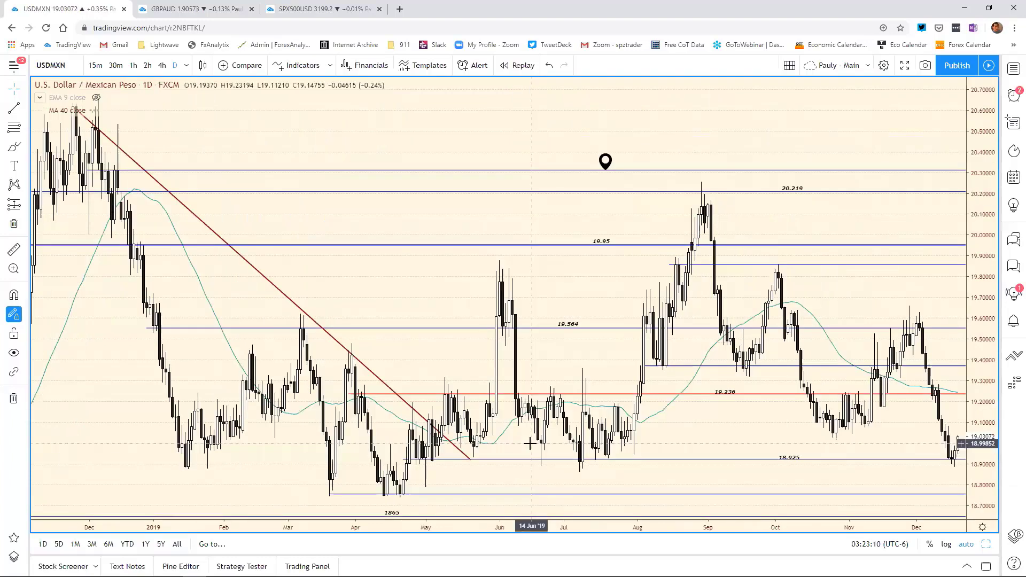
{"action": "mouse_move", "coordinate": [544, 514]}
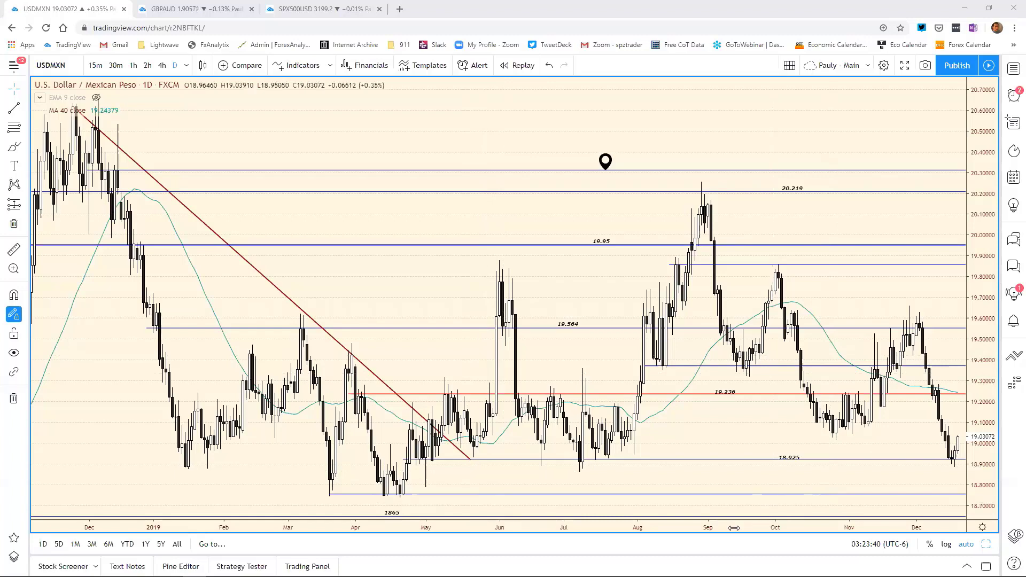
{"action": "left_click_drag", "start_coordinate": [728, 523], "coordinate": [690, 523]}
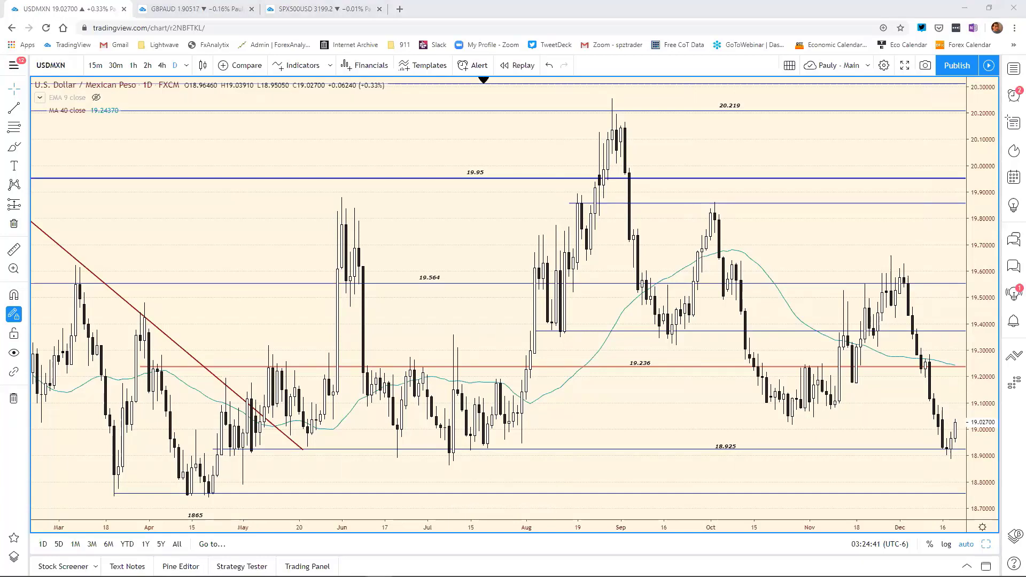
Edit the USD/MXN resistance in F14, replacing its trailing digits with .08
{"action": "key", "text": "alt+Tab"}
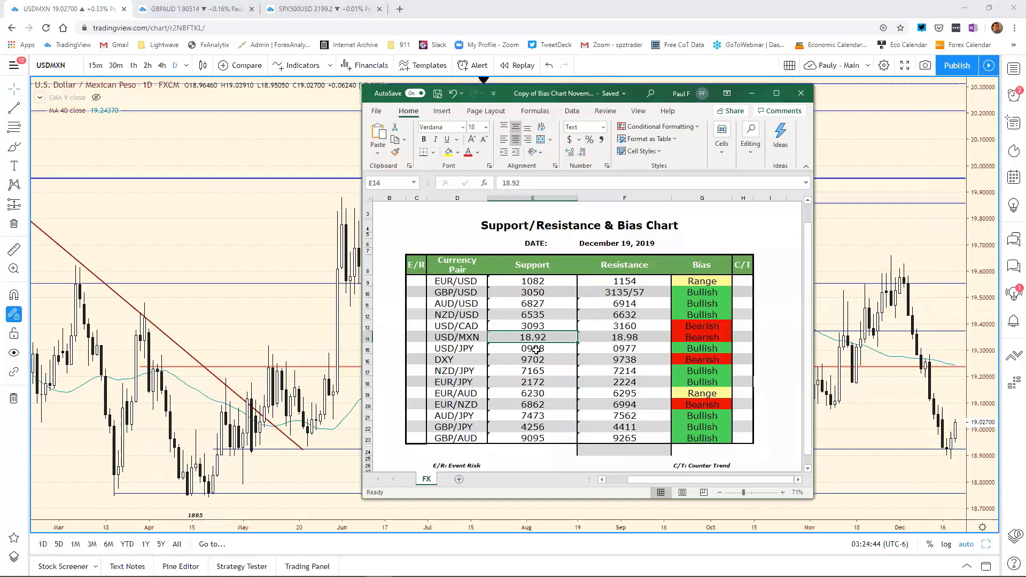
{"action": "left_click", "coordinate": [628, 336]}
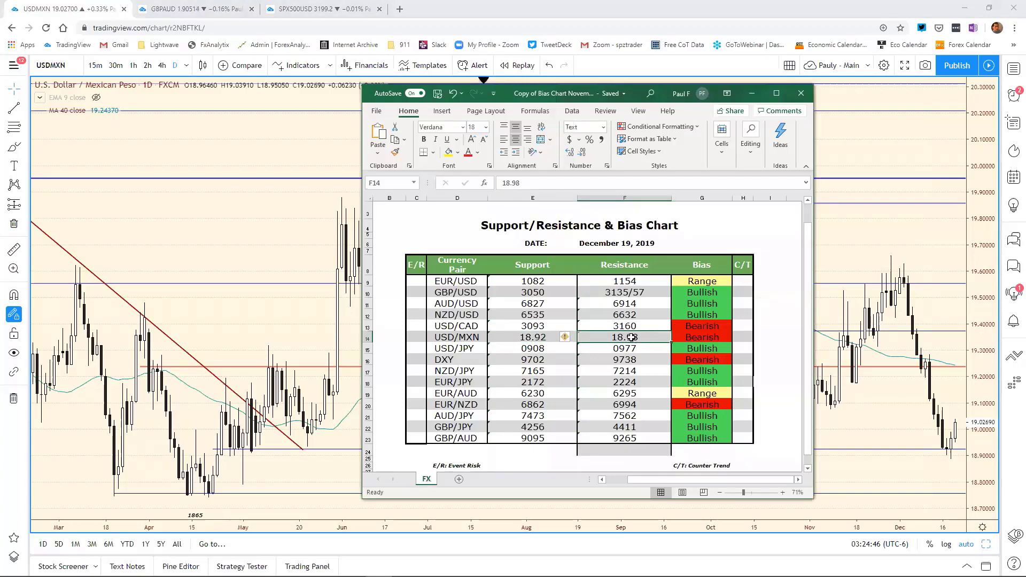
{"action": "left_click", "coordinate": [481, 191]}
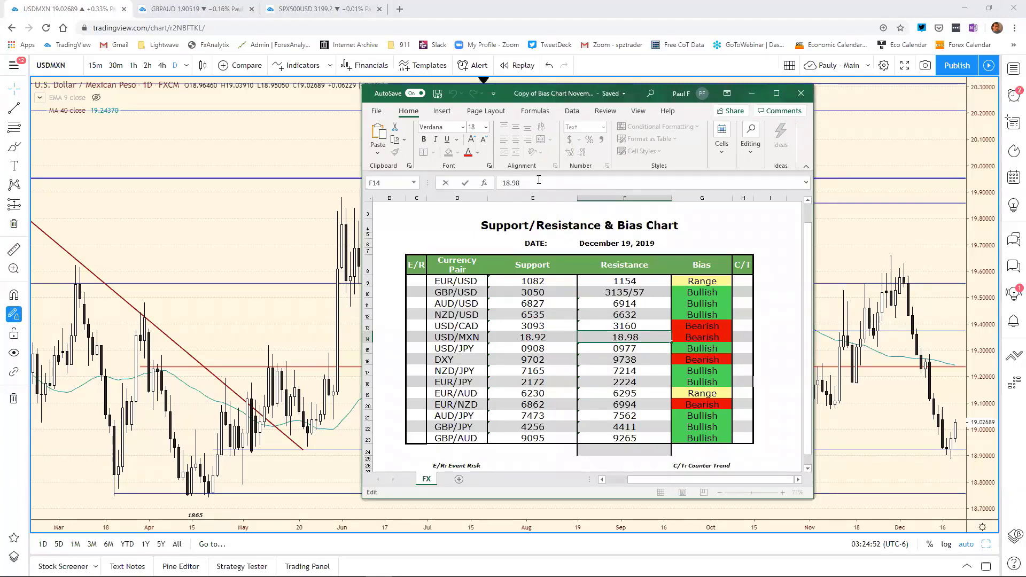
{"action": "key", "text": "BackSpace"}
{"action": "key", "text": "BackSpace"}
{"action": "key", "text": "BackSpace"}
{"action": "type", "text": ".08"}
{"action": "key", "text": "Return"}
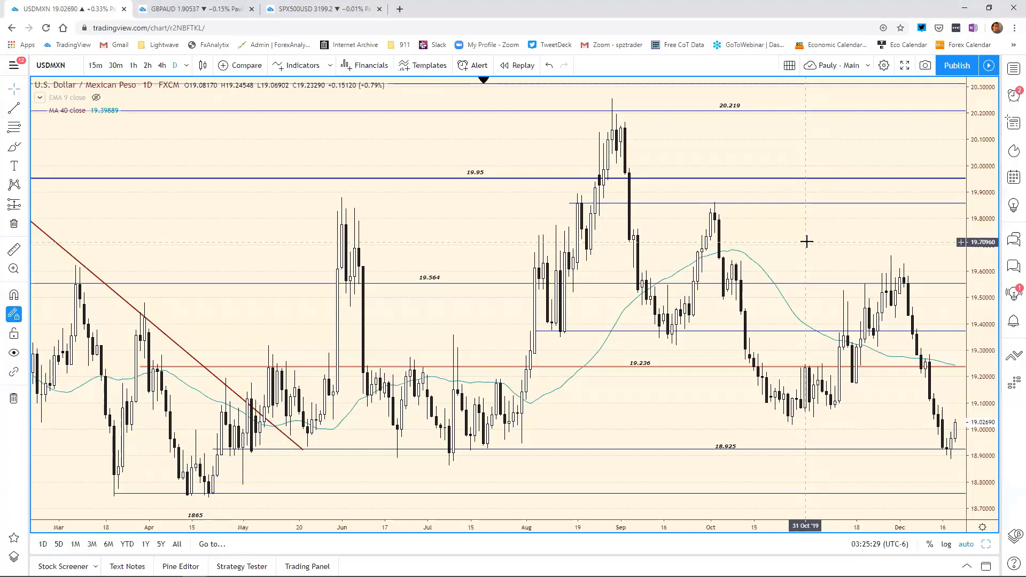
Load the USDJPY daily chart, reset the view, and zoom in on recent months
{"action": "type", "text": "USD"}
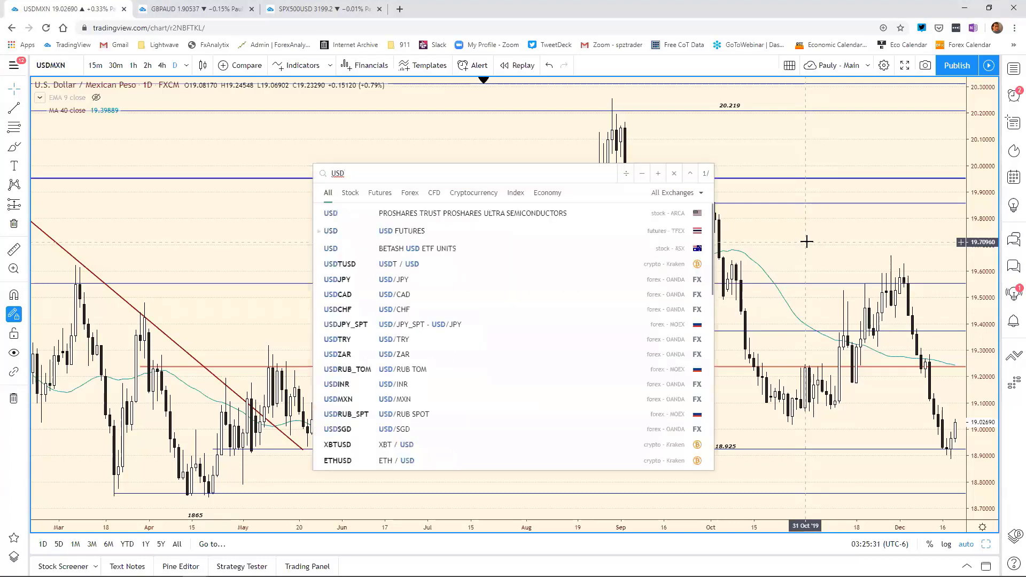
{"action": "type", "text": "JPY"}
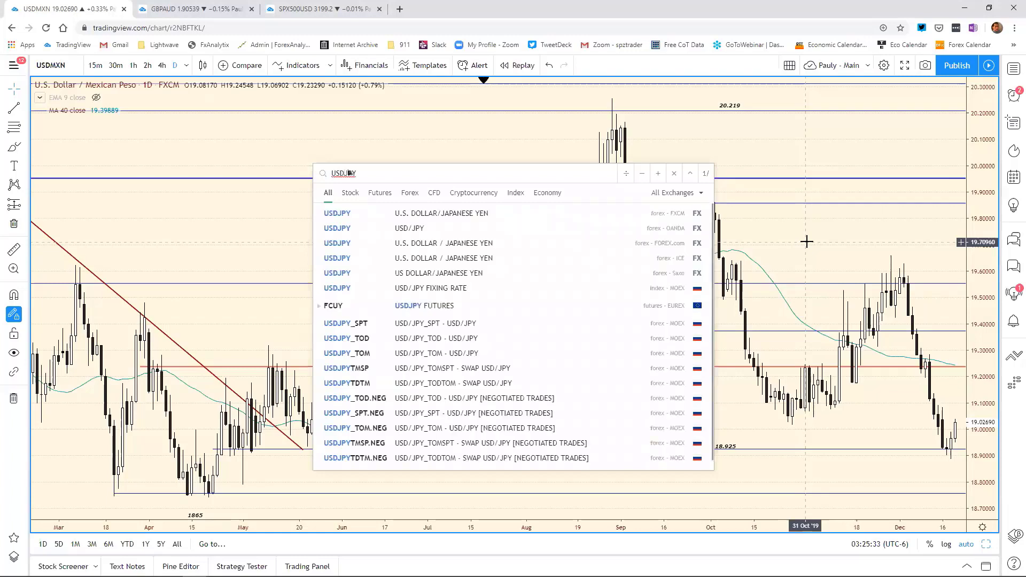
{"action": "key", "text": "Return"}
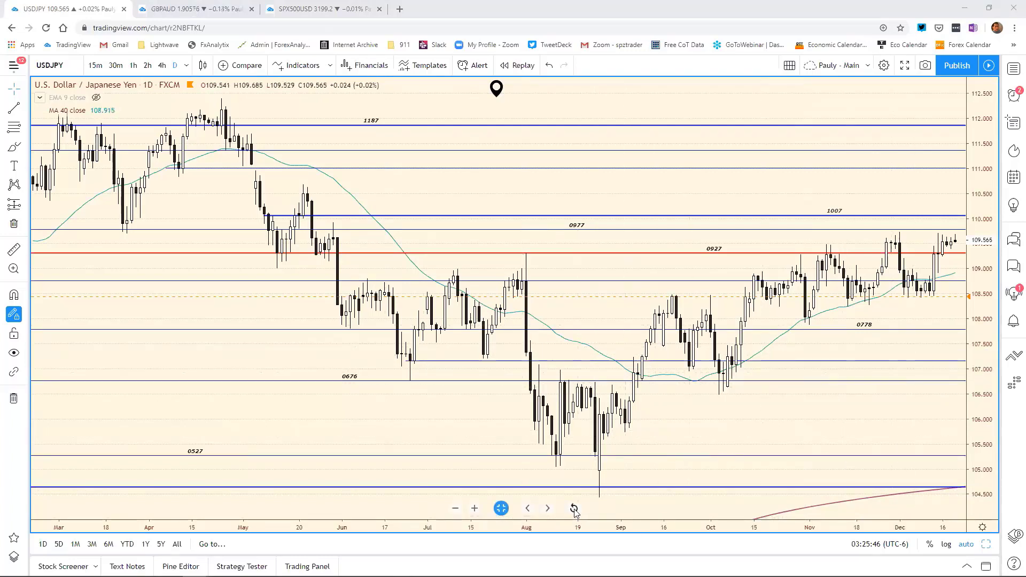
{"action": "left_click", "coordinate": [574, 508]}
{"action": "left_click", "coordinate": [474, 508]}
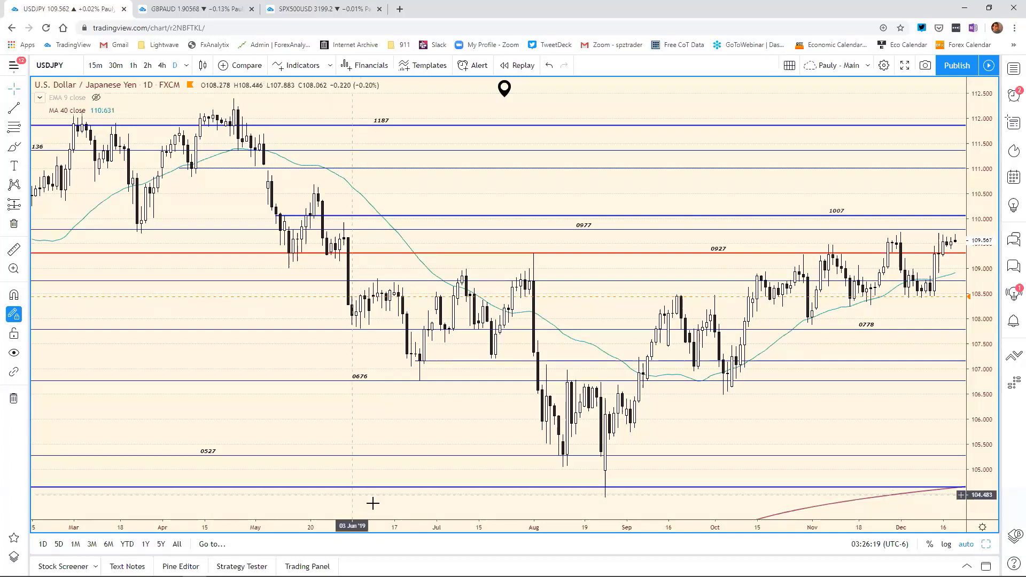
{"action": "left_click_drag", "start_coordinate": [380, 525], "coordinate": [497, 541]}
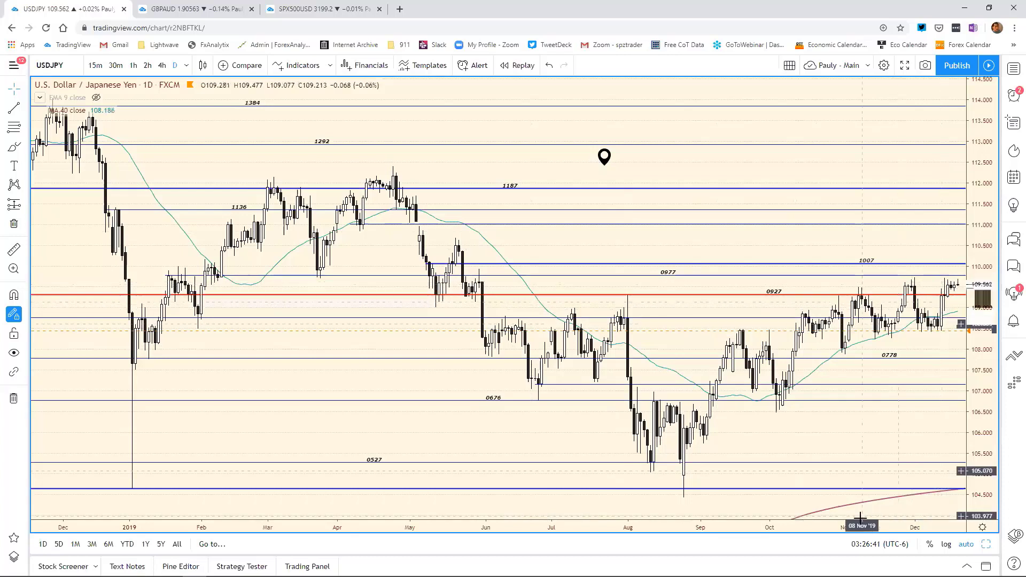
{"action": "left_click_drag", "start_coordinate": [851, 523], "coordinate": [774, 518]}
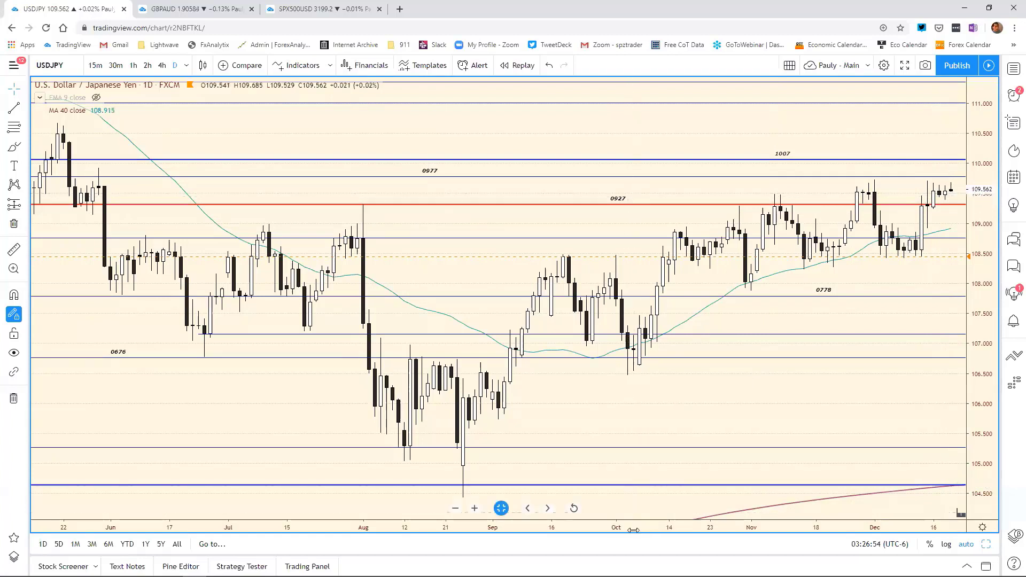
Read the axis prices of the 0977 and 1007 lines on daily USD/JPY, then zoom out to April
{"action": "left_click_drag", "start_coordinate": [644, 526], "coordinate": [663, 524]}
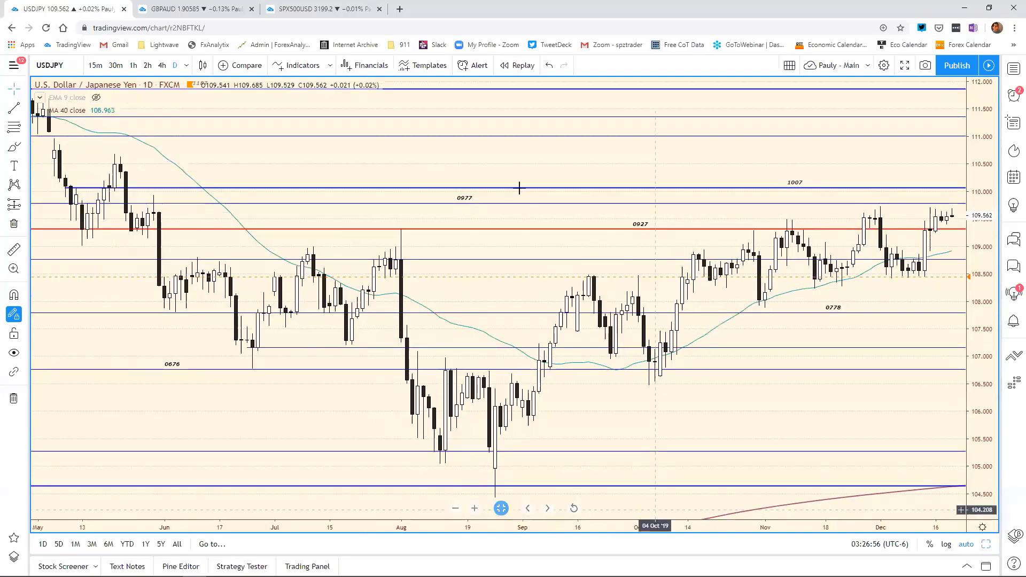
{"action": "left_click", "coordinate": [468, 202]}
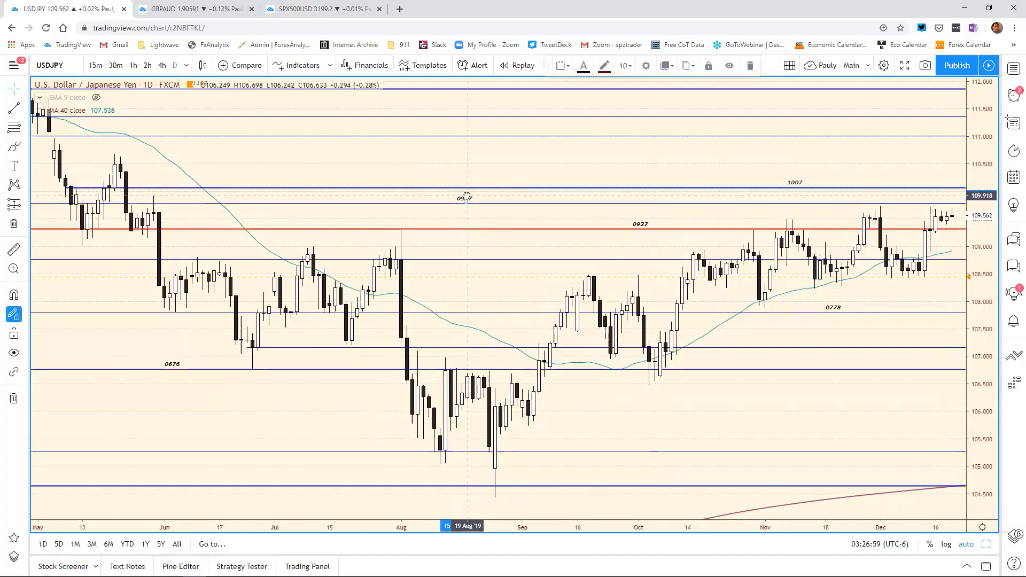
{"action": "left_click", "coordinate": [714, 208]}
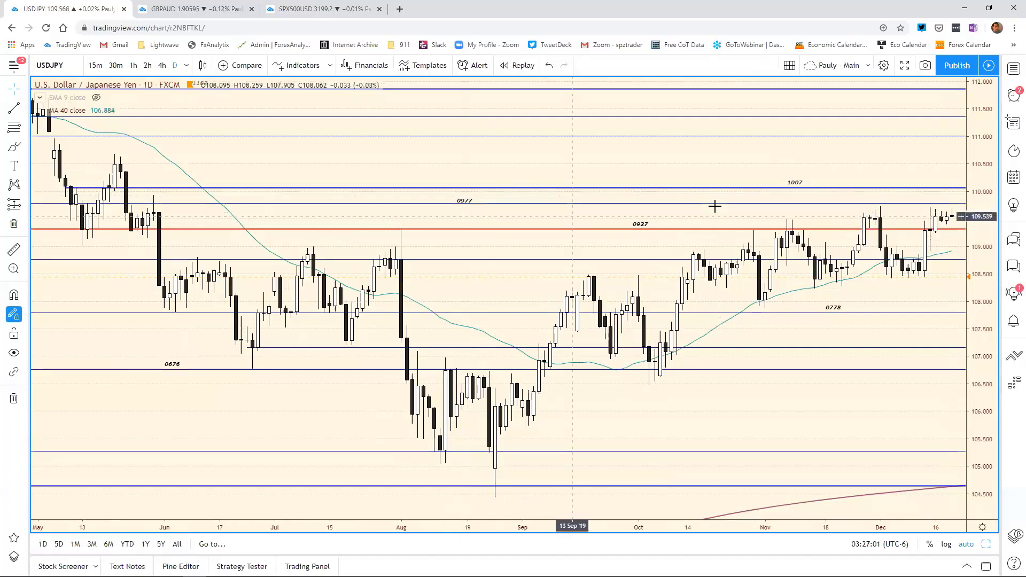
{"action": "left_click", "coordinate": [795, 182]}
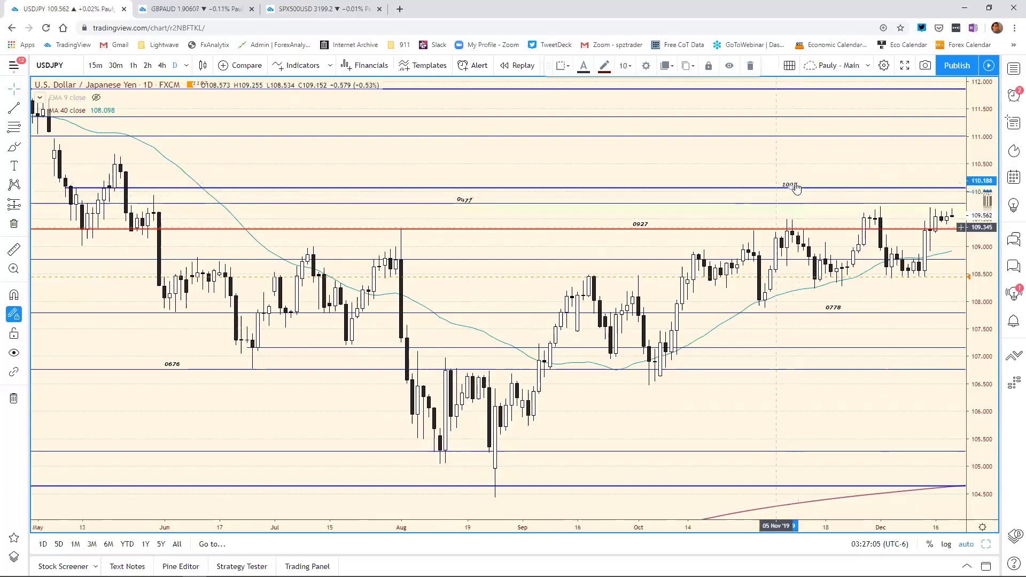
{"action": "left_click", "coordinate": [810, 435]}
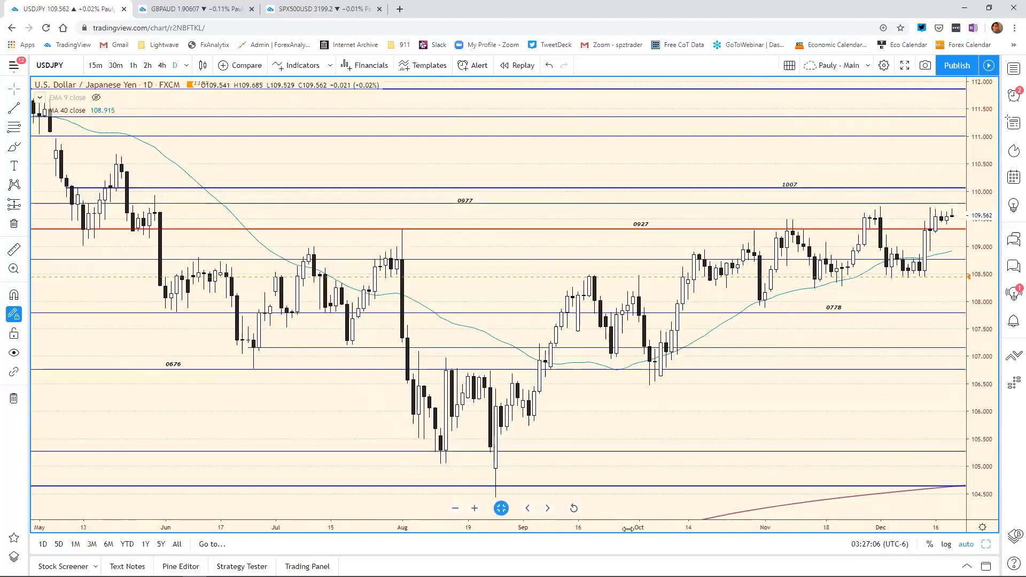
{"action": "left_click_drag", "start_coordinate": [601, 529], "coordinate": [502, 412]}
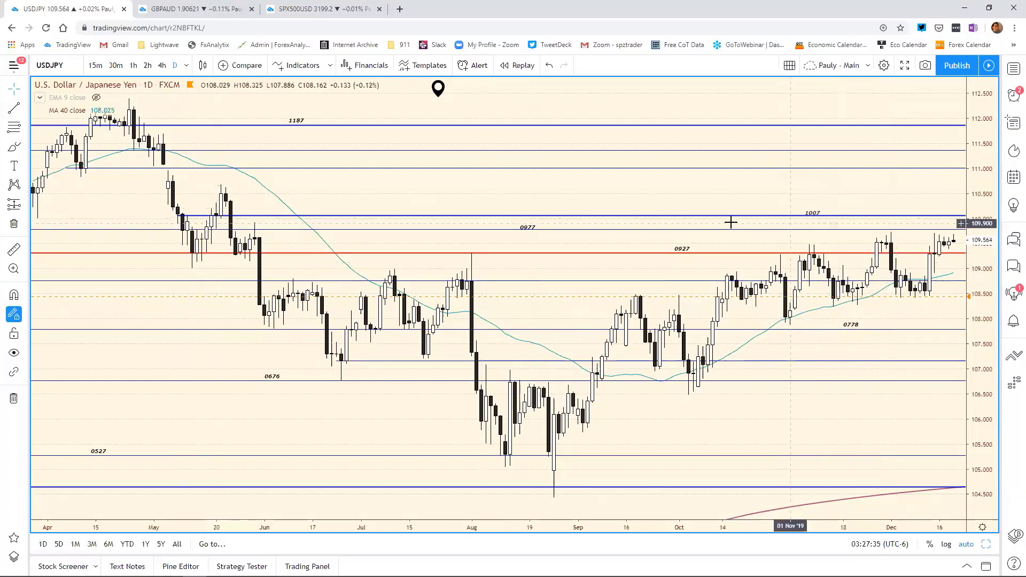
Maximise the two-hour USD/JPY chart from the grid and zoom into the last two weeks
{"action": "mouse_move", "coordinate": [960, 556]}
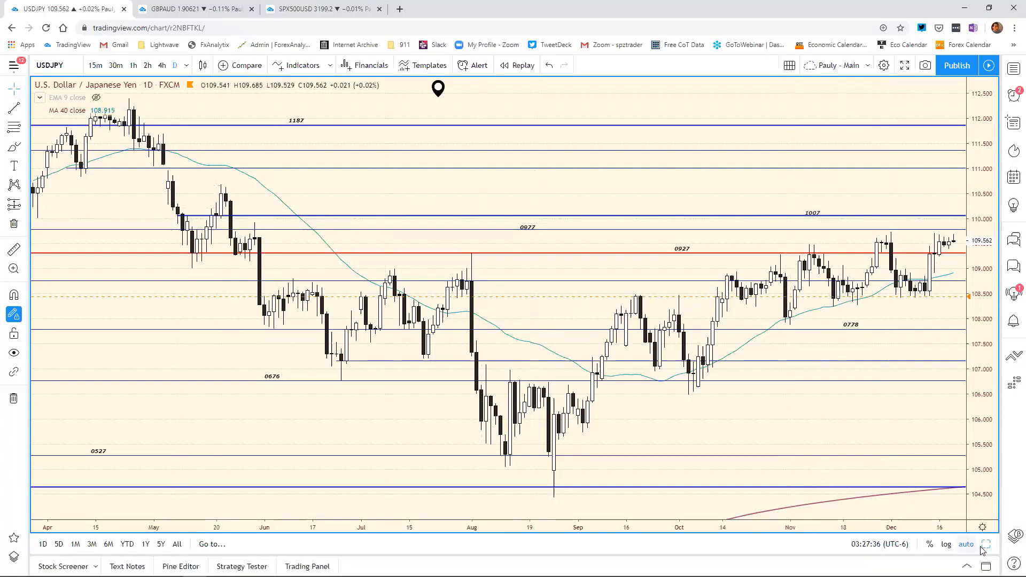
{"action": "key", "text": "alt+Return"}
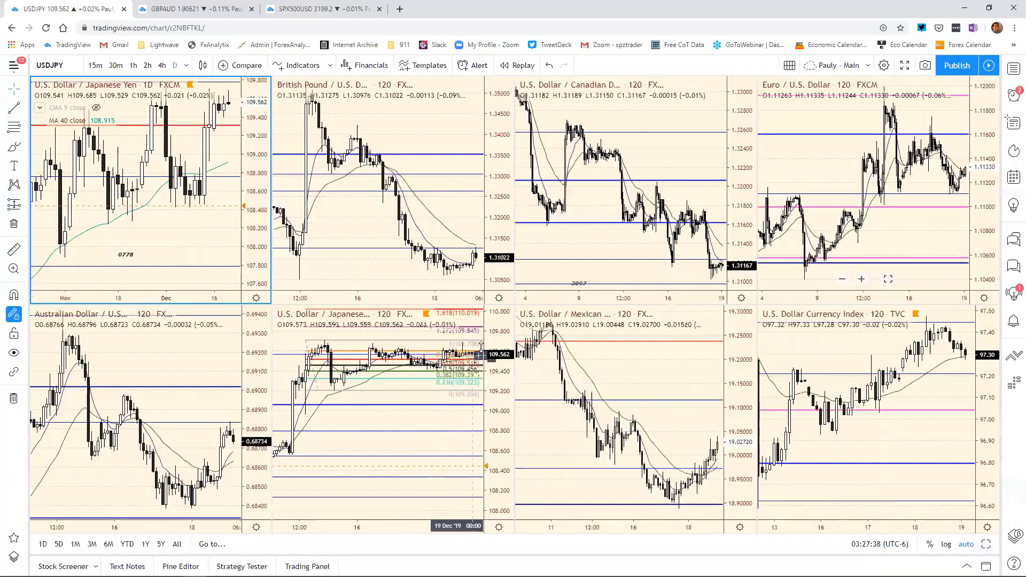
{"action": "left_click", "coordinate": [487, 348]}
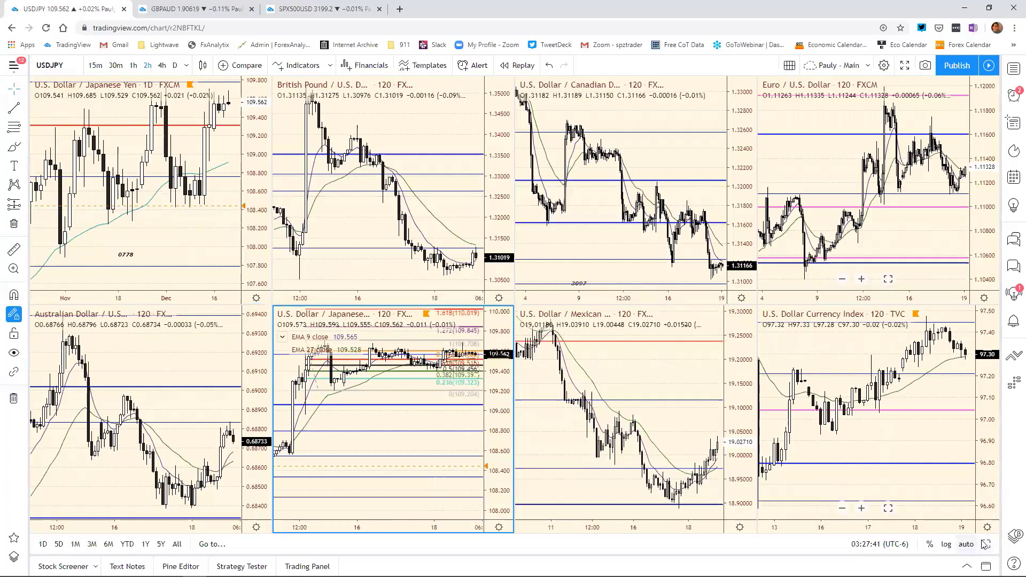
{"action": "key", "text": "alt+Return"}
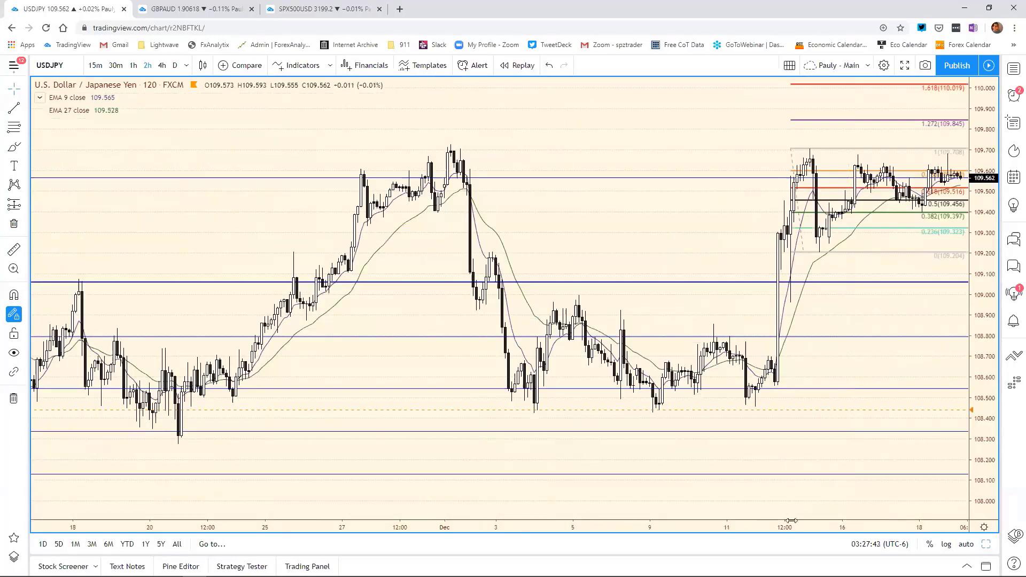
{"action": "left_click_drag", "start_coordinate": [792, 521], "coordinate": [596, 519]}
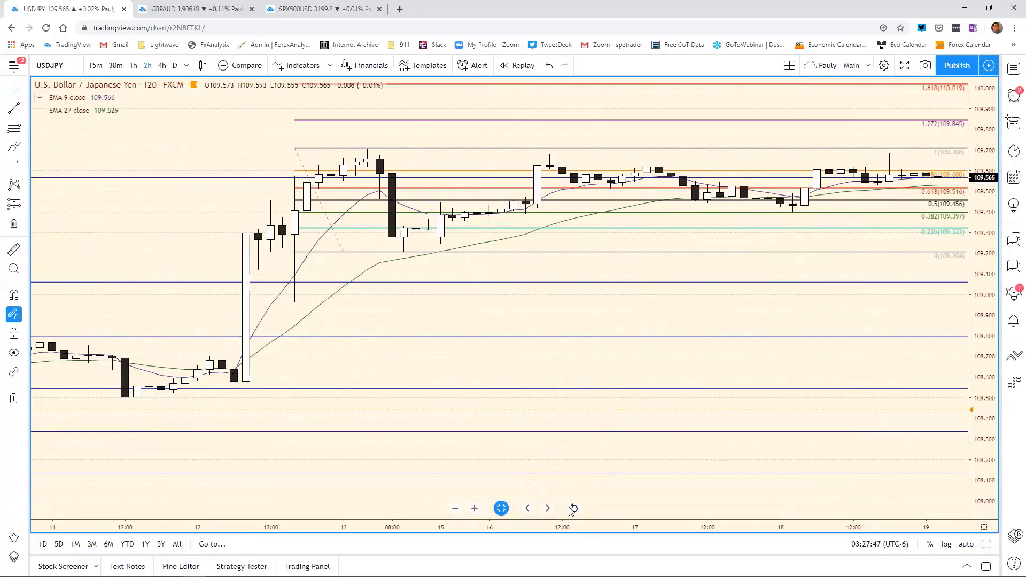
{"action": "left_click", "coordinate": [573, 508]}
{"action": "left_click_drag", "start_coordinate": [595, 526], "coordinate": [339, 488]}
{"action": "left_click_drag", "start_coordinate": [651, 521], "coordinate": [257, 527]}
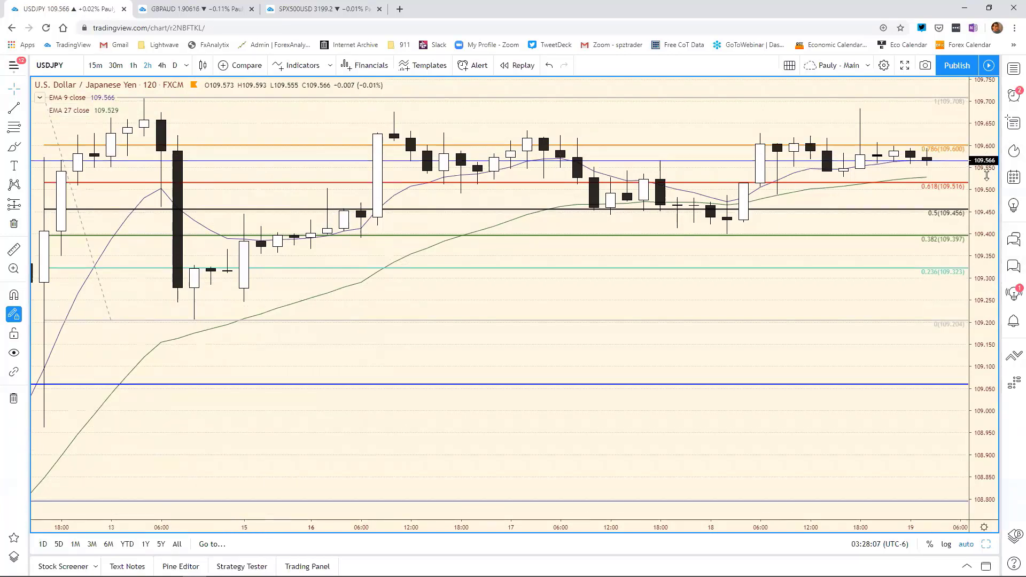
Stretch the price scale and remove the Fibonacci retracement drawing from the chart
{"action": "left_click_drag", "start_coordinate": [975, 232], "coordinate": [993, 347]}
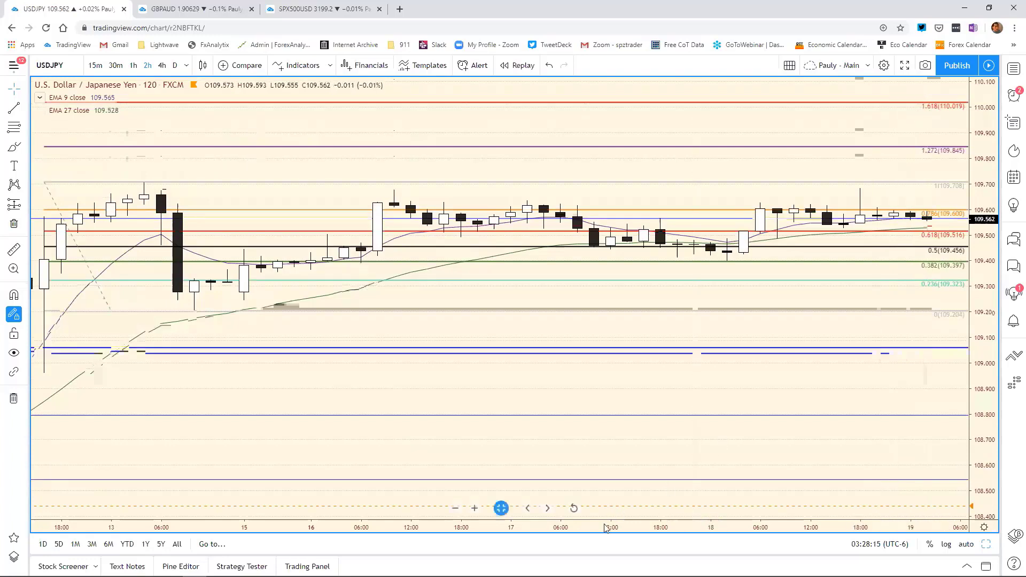
{"action": "left_click", "coordinate": [501, 508]}
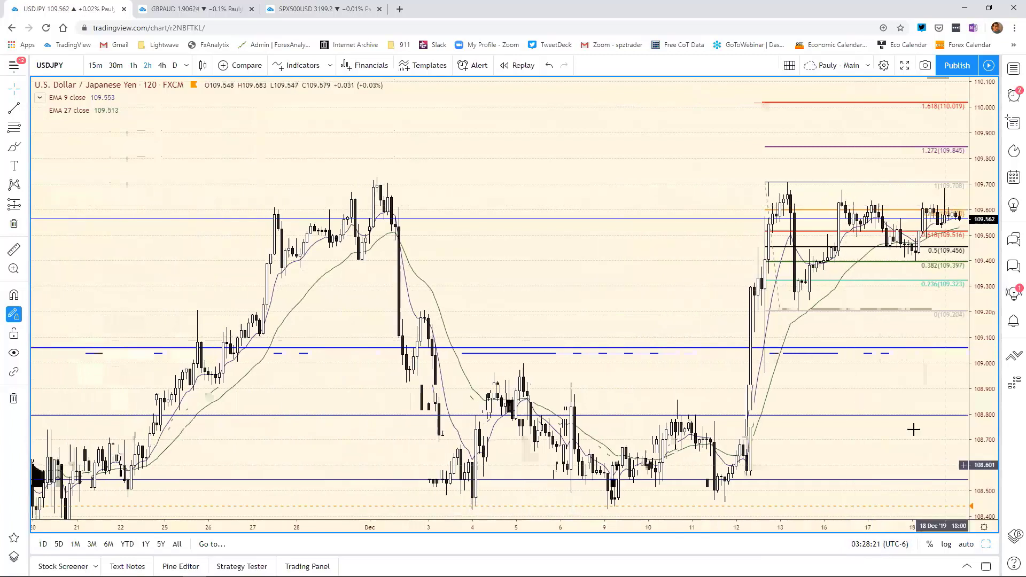
{"action": "right_click", "coordinate": [764, 187]}
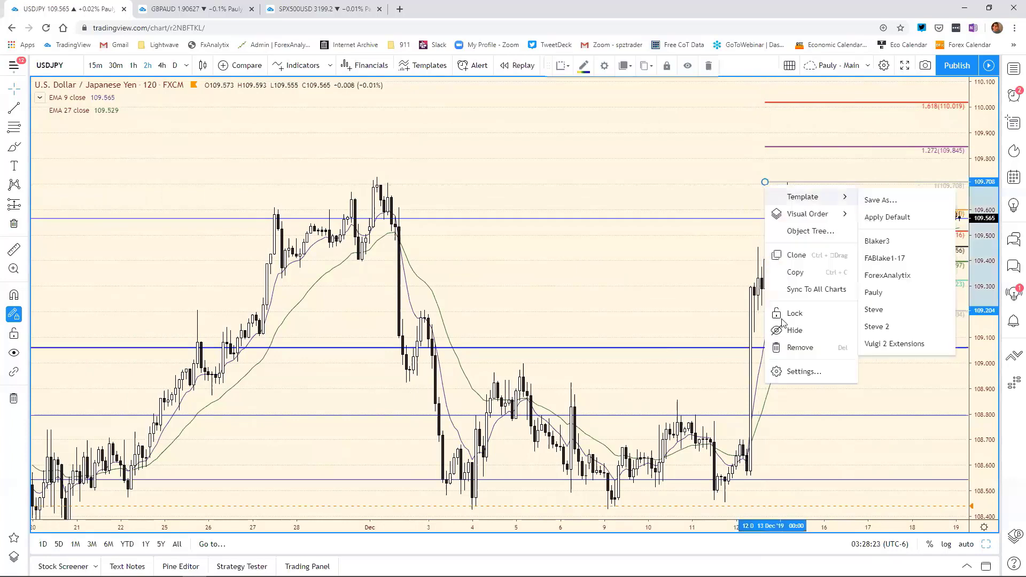
{"action": "left_click", "coordinate": [802, 346]}
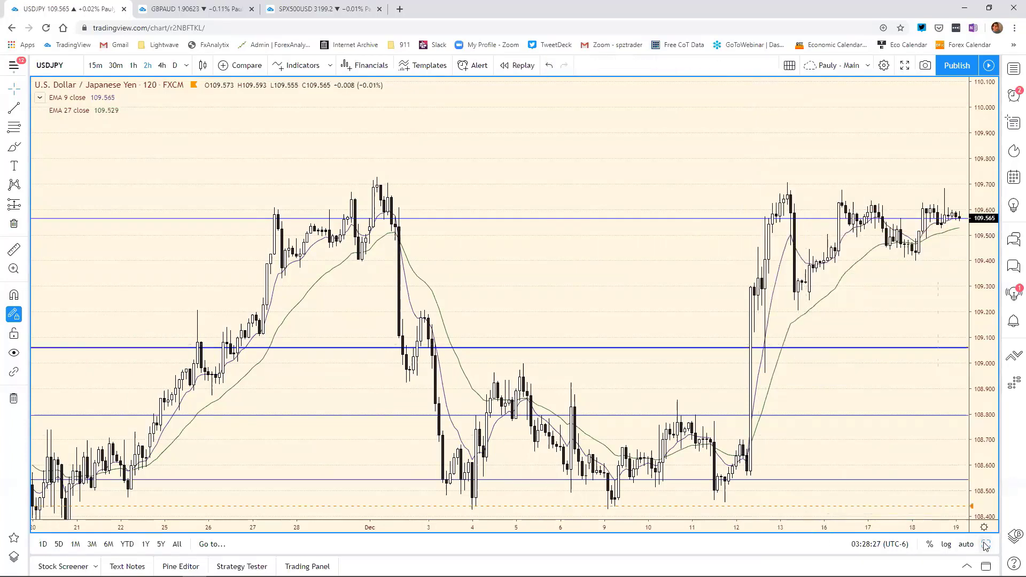
{"action": "key", "text": "alt+Enter"}
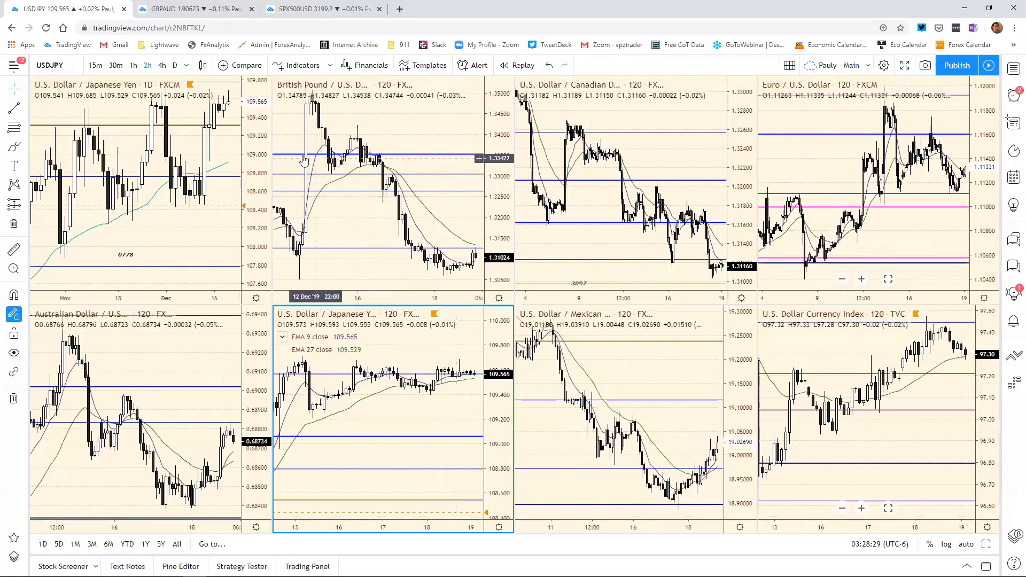
{"action": "left_click", "coordinate": [254, 147]}
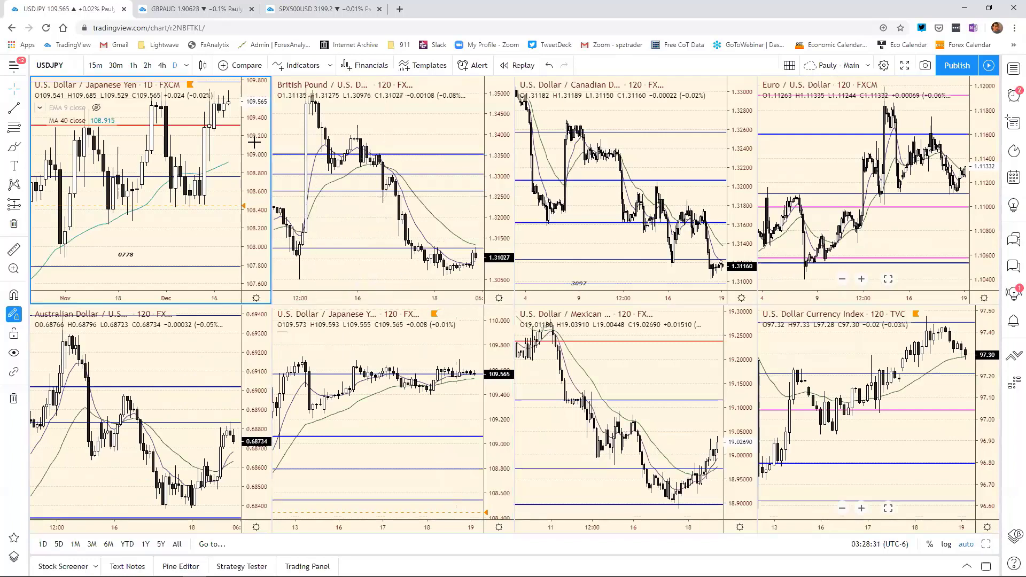
{"action": "left_click", "coordinate": [986, 544]}
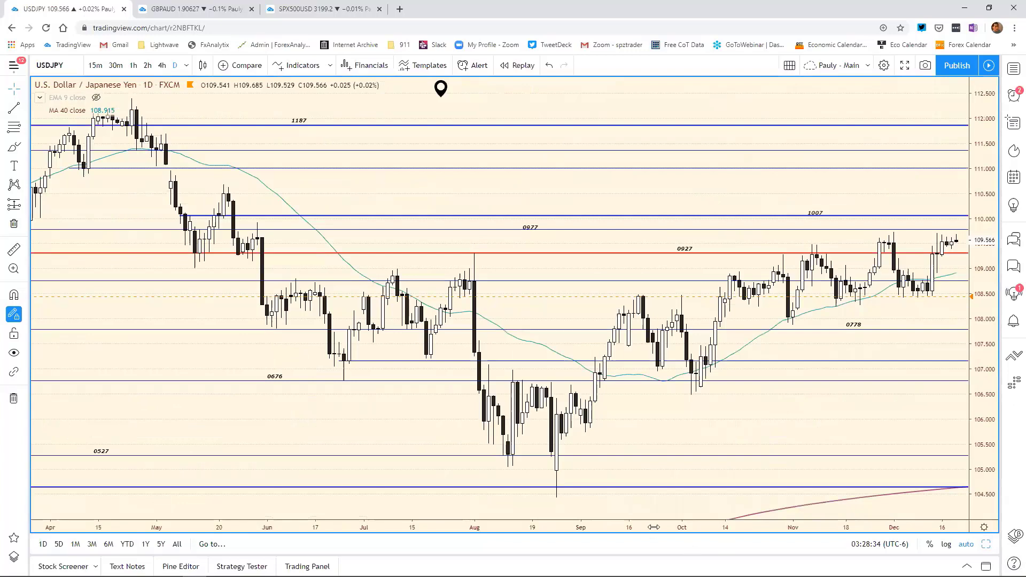
{"action": "scroll", "coordinate": [662, 530], "scroll_direction": "down", "scroll_amount": 3}
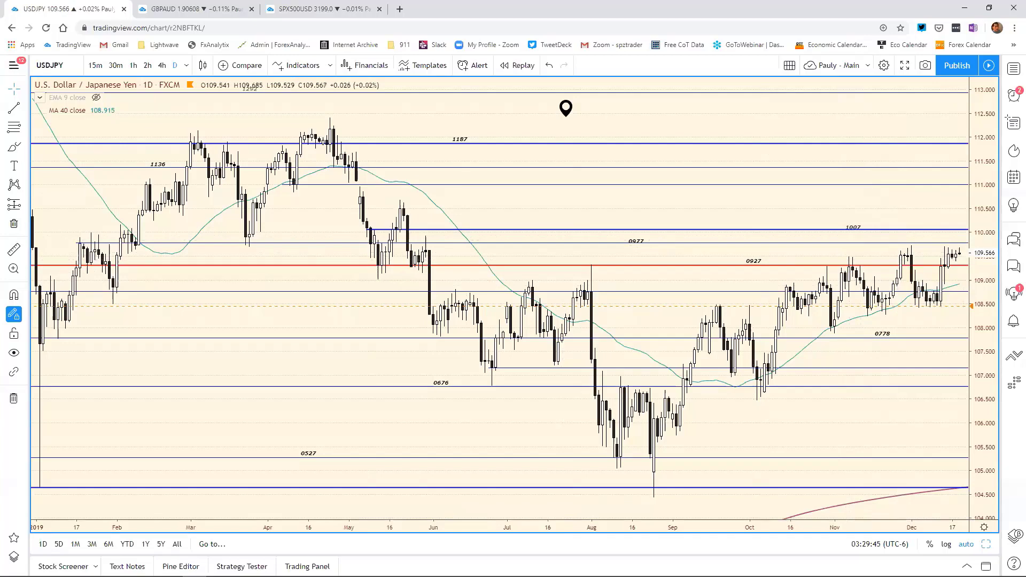
Change the USD/JPY support in cell E15 from 0908 to 0927, then return to TradingView
{"action": "key", "text": "alt+Tab"}
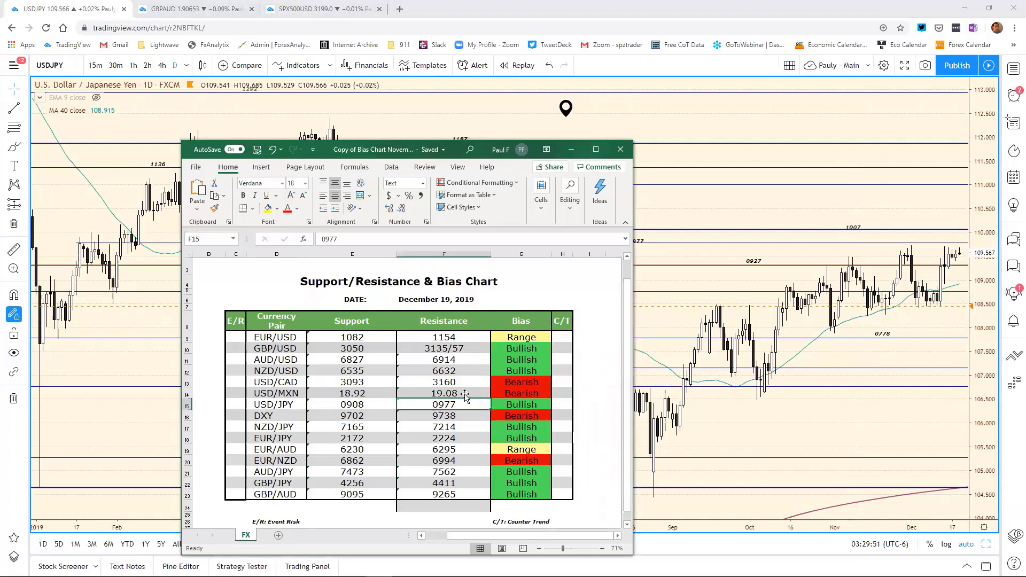
{"action": "left_click", "coordinate": [368, 404]}
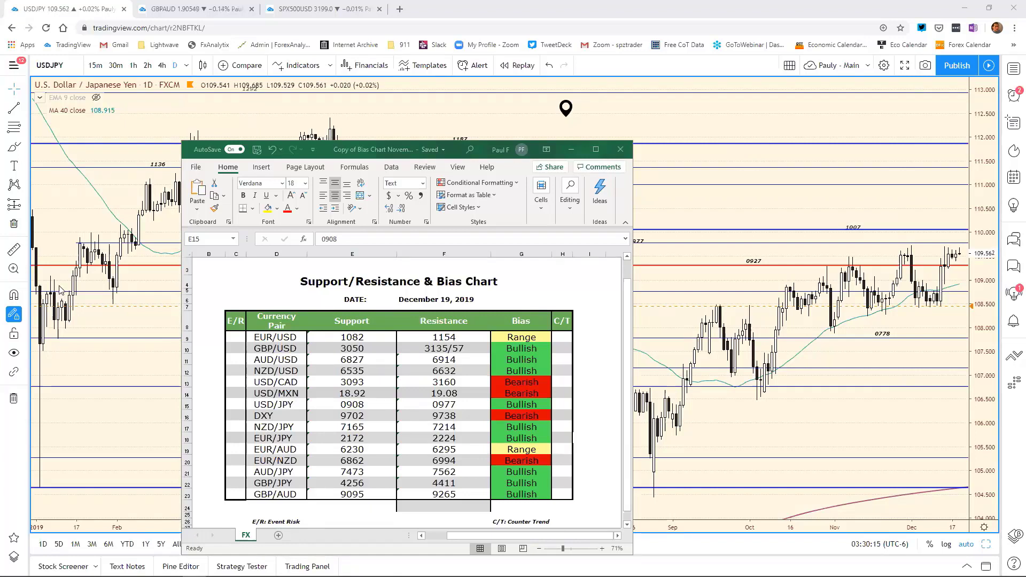
{"action": "left_click", "coordinate": [368, 404]}
{"action": "key", "text": "F2"}
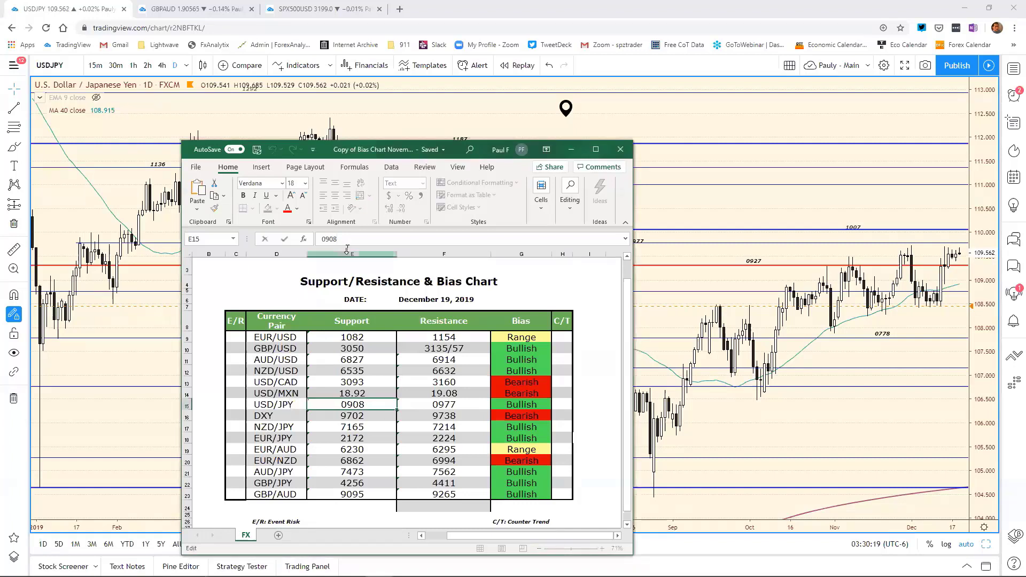
{"action": "key", "text": "BackSpace"}
{"action": "key", "text": "BackSpace"}
{"action": "type", "text": "25"}
{"action": "key", "text": "Return"}
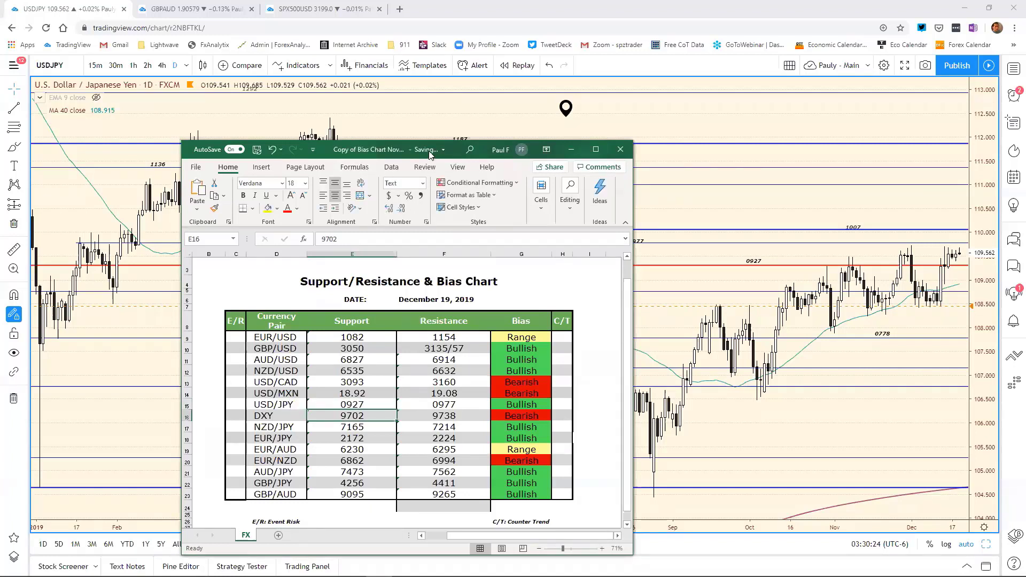
{"action": "key", "text": "alt+Tab"}
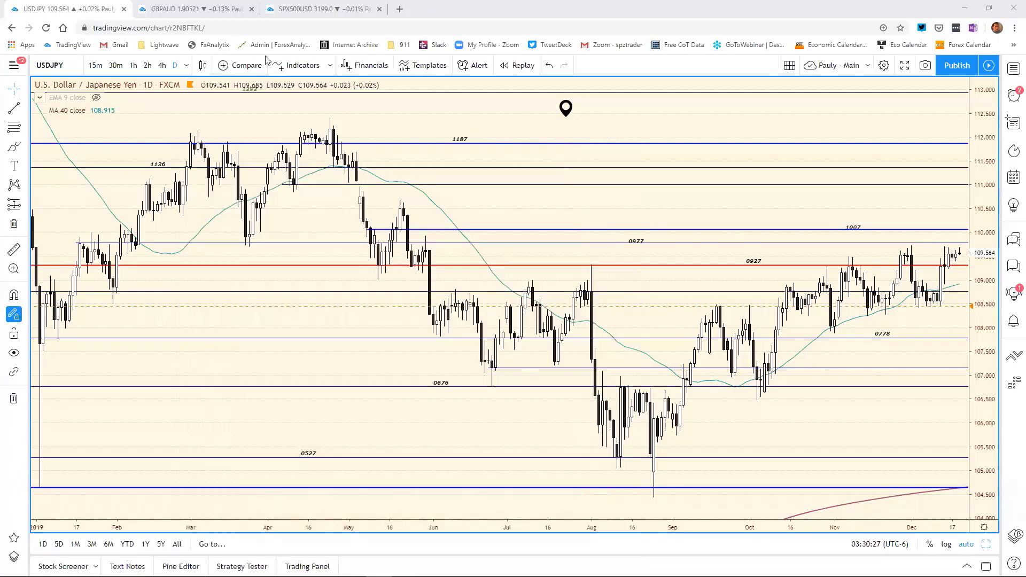
Restore the eight-chart grid and switch to the GBPAUD chart tab
{"action": "left_click", "coordinate": [985, 544]}
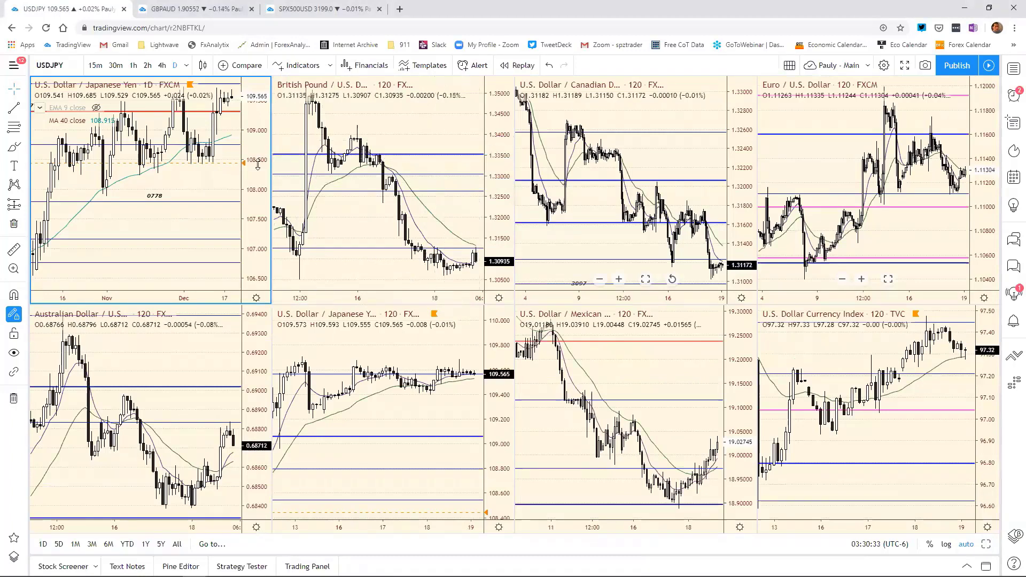
{"action": "left_click", "coordinate": [210, 11]}
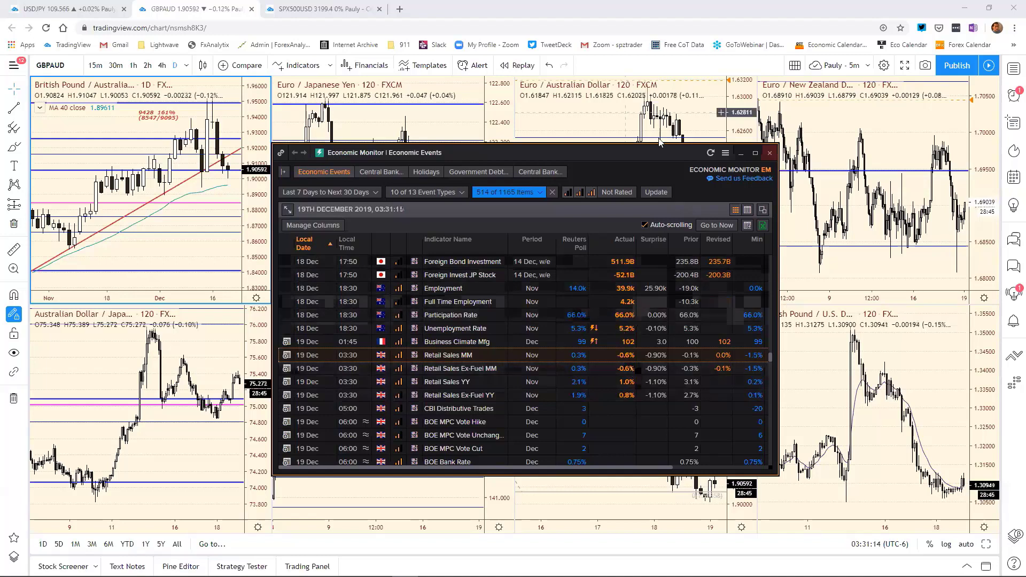
Move the Economic Monitor events window aside and minimize it to uncover the GBP/AUD grid
{"action": "left_click_drag", "start_coordinate": [662, 157], "coordinate": [231, 148]}
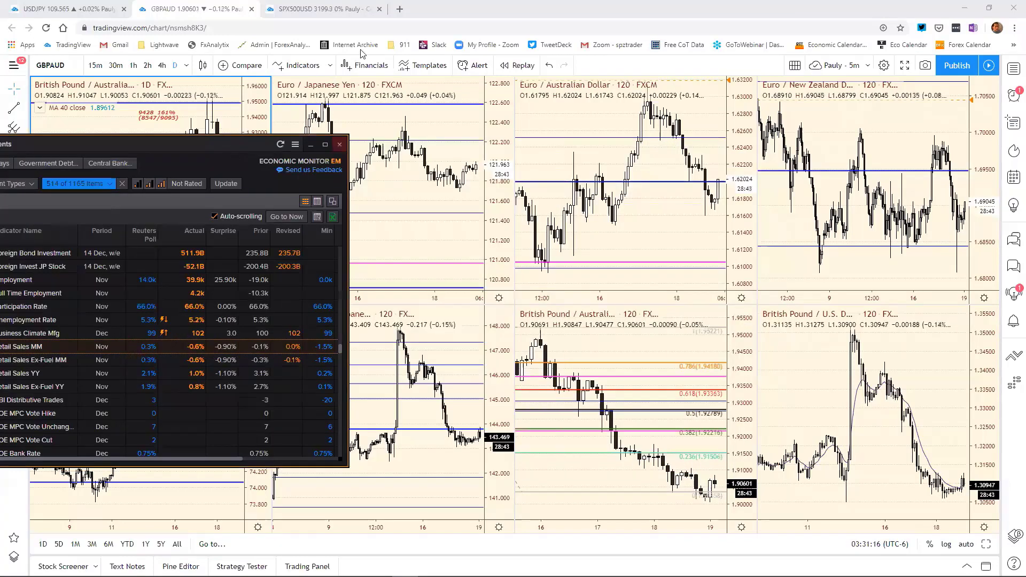
{"action": "left_click_drag", "start_coordinate": [361, 54], "coordinate": [360, 48]}
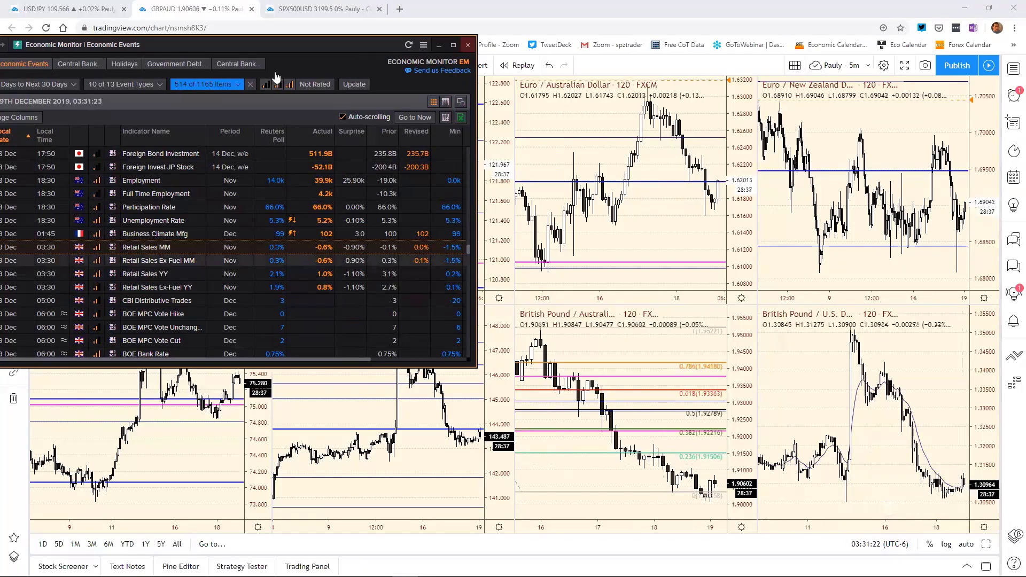
{"action": "left_click_drag", "start_coordinate": [291, 44], "coordinate": [275, 53]}
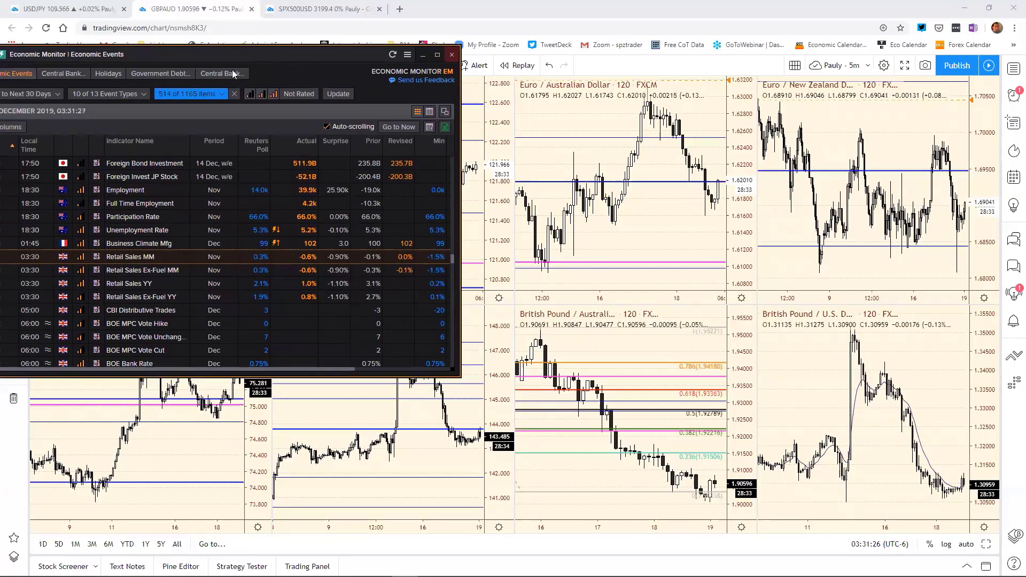
{"action": "left_click", "coordinate": [422, 54]}
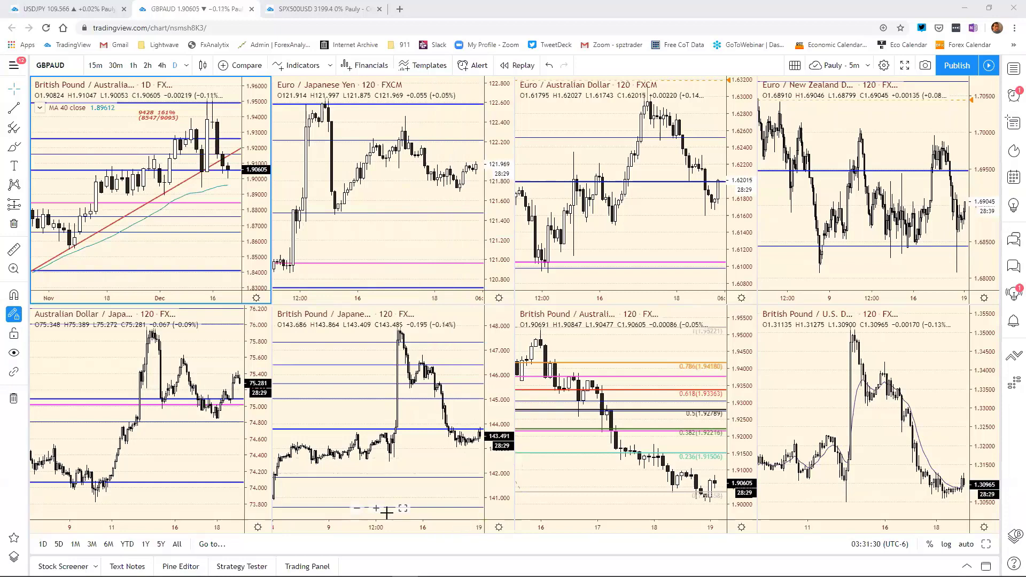
Maximise the GBP/AUD 120-minute chart and remove its Fibonacci retracement
{"action": "left_click_drag", "start_coordinate": [459, 528], "coordinate": [534, 527]}
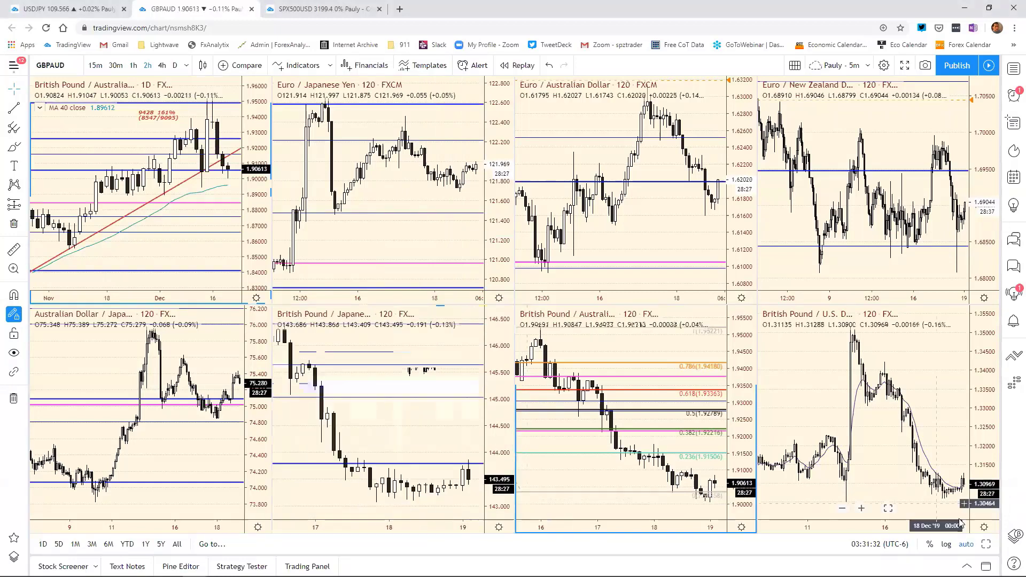
{"action": "left_click", "coordinate": [986, 544]}
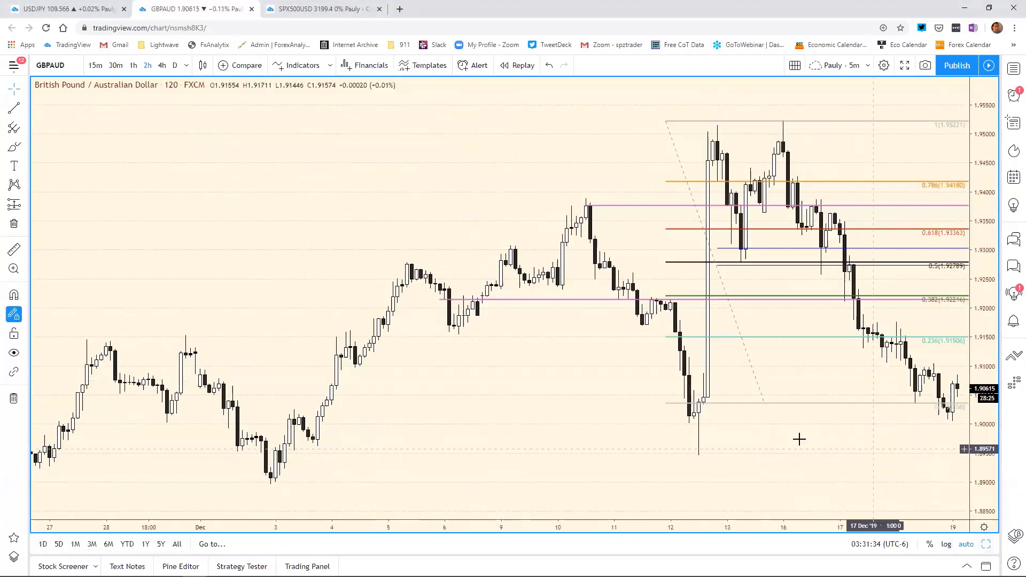
{"action": "right_click", "coordinate": [764, 404]}
{"action": "left_click", "coordinate": [800, 543]}
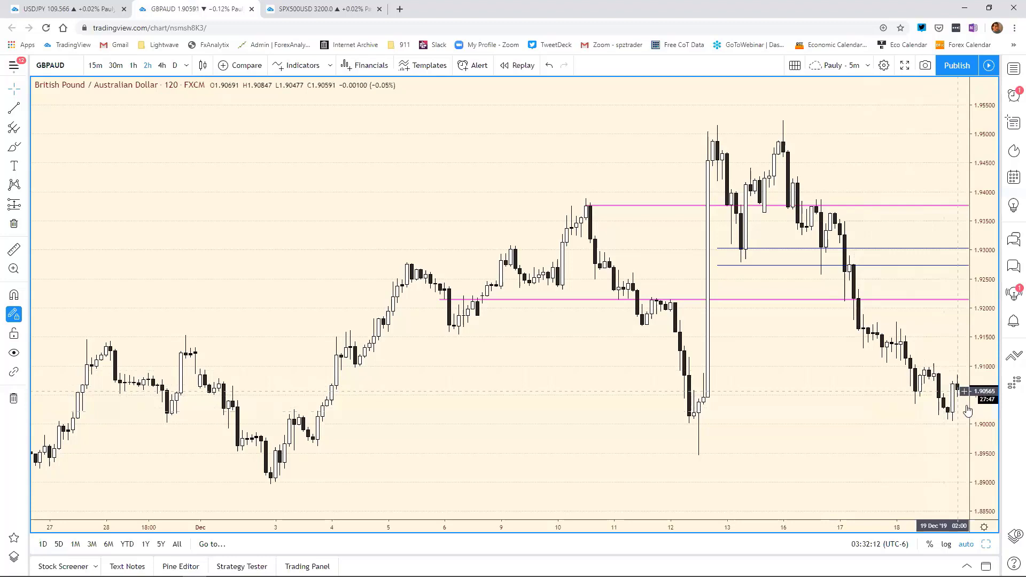
Check the GBP/AUD and GBP/USD two-hour charts full size, then return to the USDJPY grid
{"action": "left_click", "coordinate": [986, 544]}
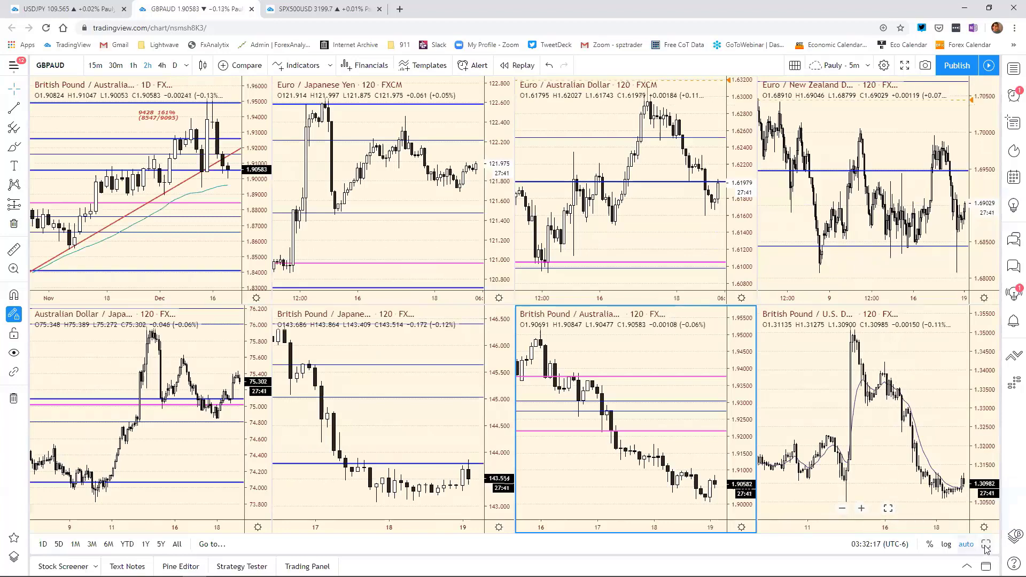
{"action": "left_click", "coordinate": [987, 545]}
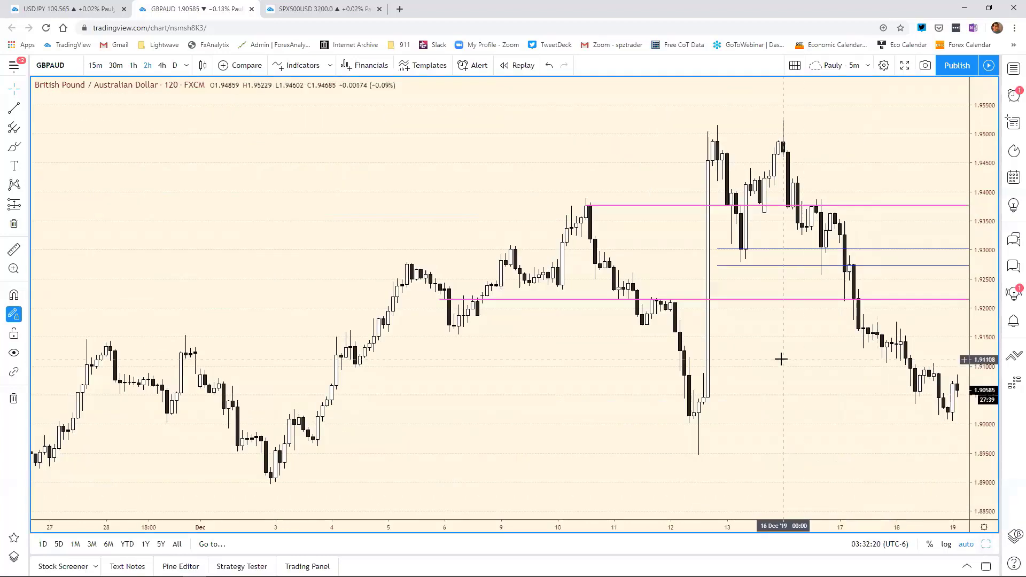
{"action": "left_click", "coordinate": [987, 544]}
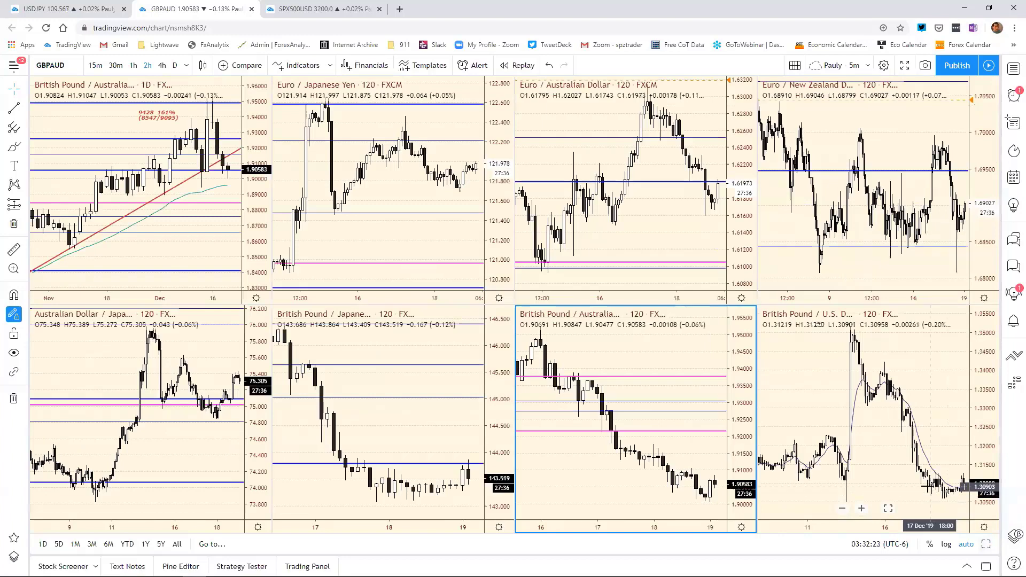
{"action": "left_click", "coordinate": [987, 545]}
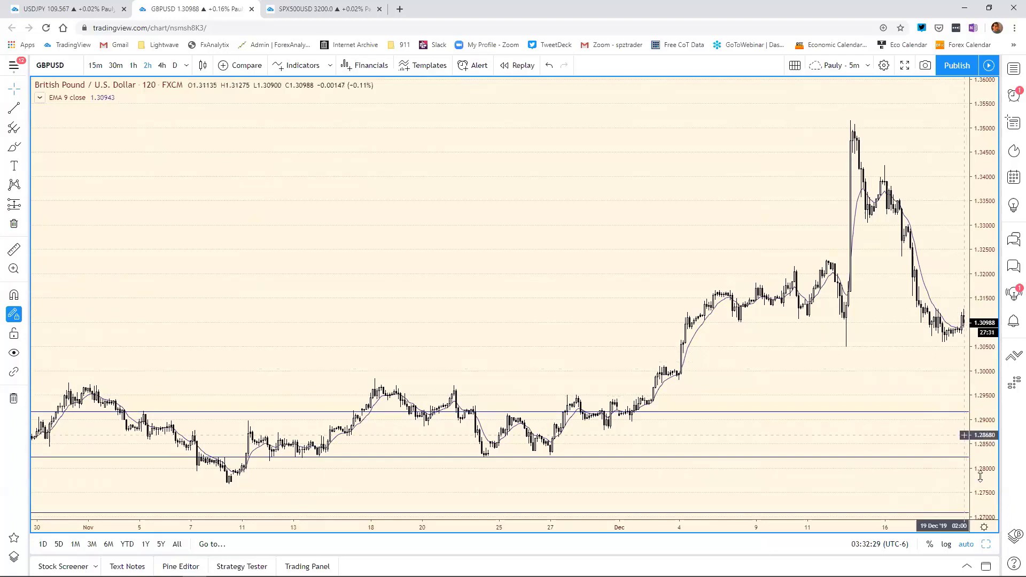
{"action": "left_click", "coordinate": [988, 545]}
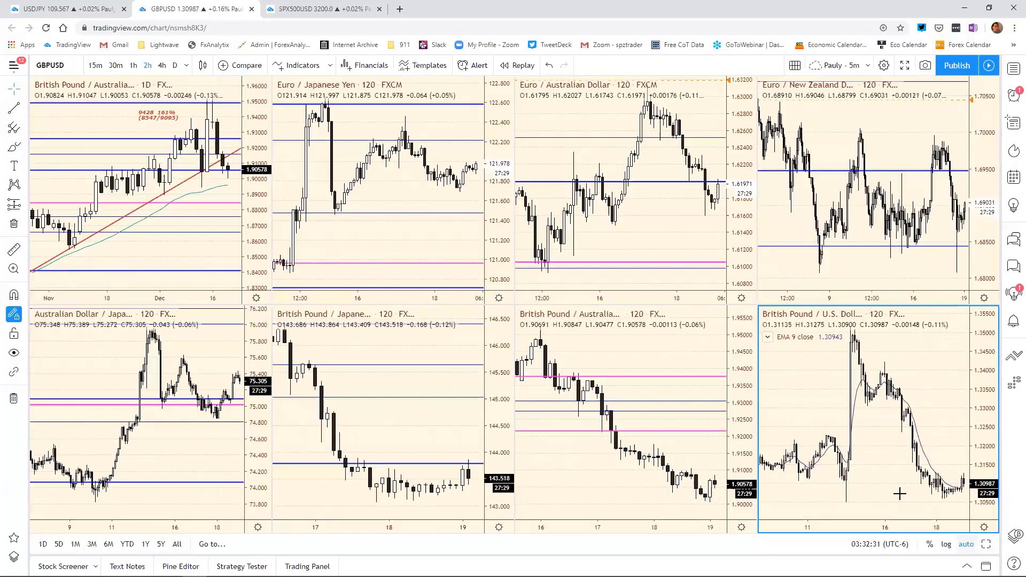
{"action": "left_click", "coordinate": [54, 9]}
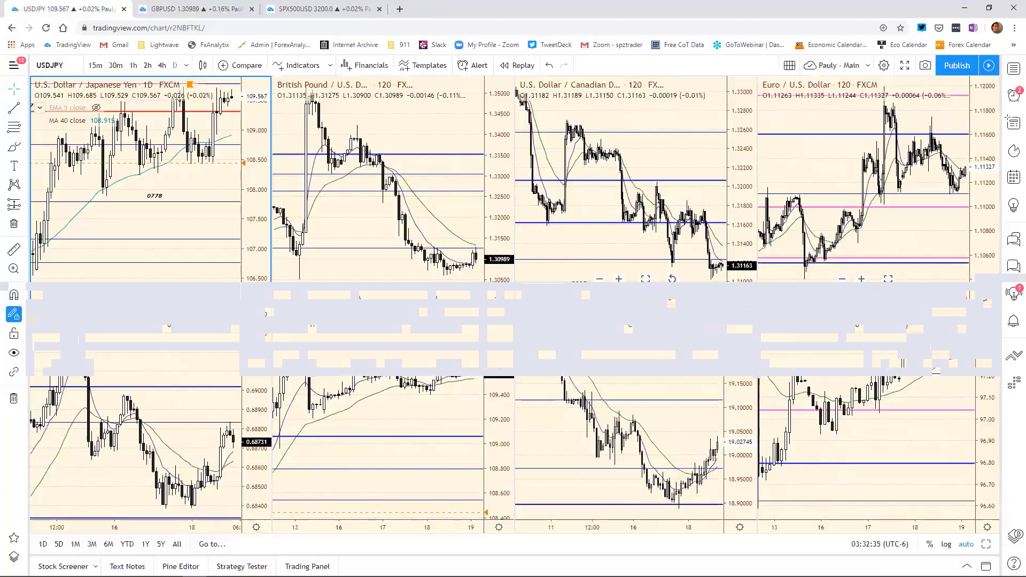
{"action": "key", "text": "alt+Tab"}
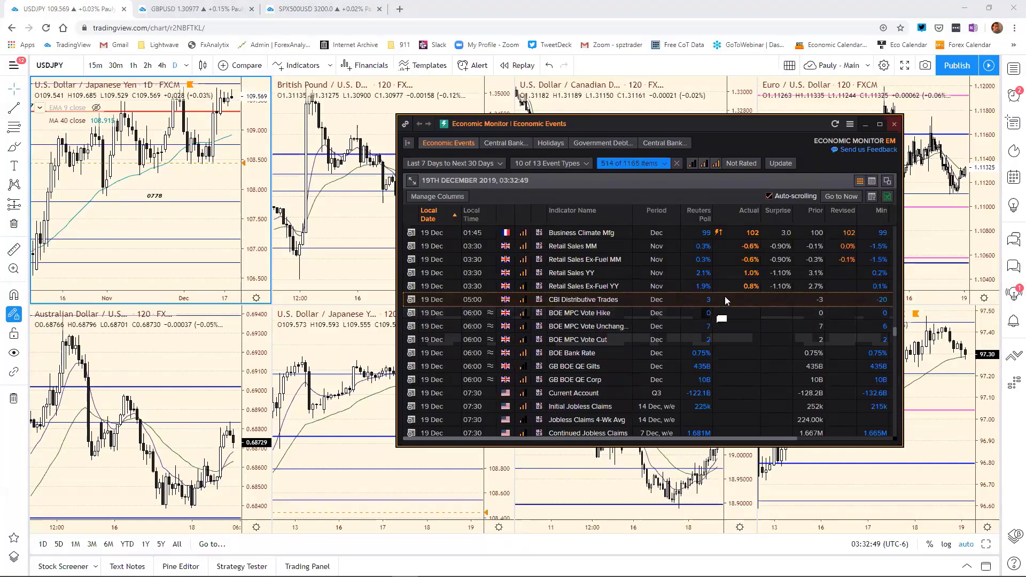
Drag the Economic Monitor events window over to the far left screen edge
{"action": "left_click_drag", "start_coordinate": [682, 123], "coordinate": [804, 146]}
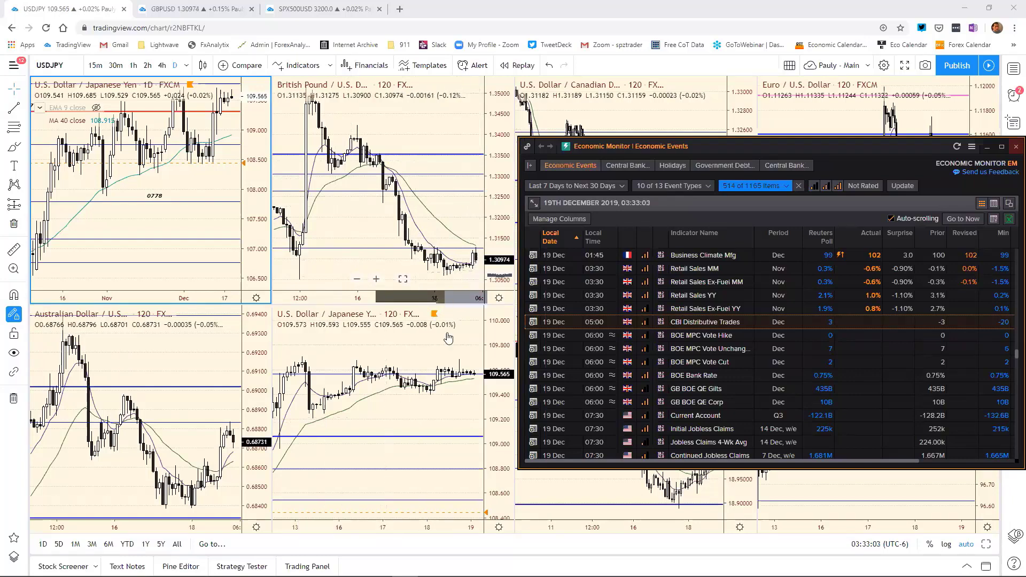
{"action": "left_click_drag", "start_coordinate": [860, 147], "coordinate": [630, 121]}
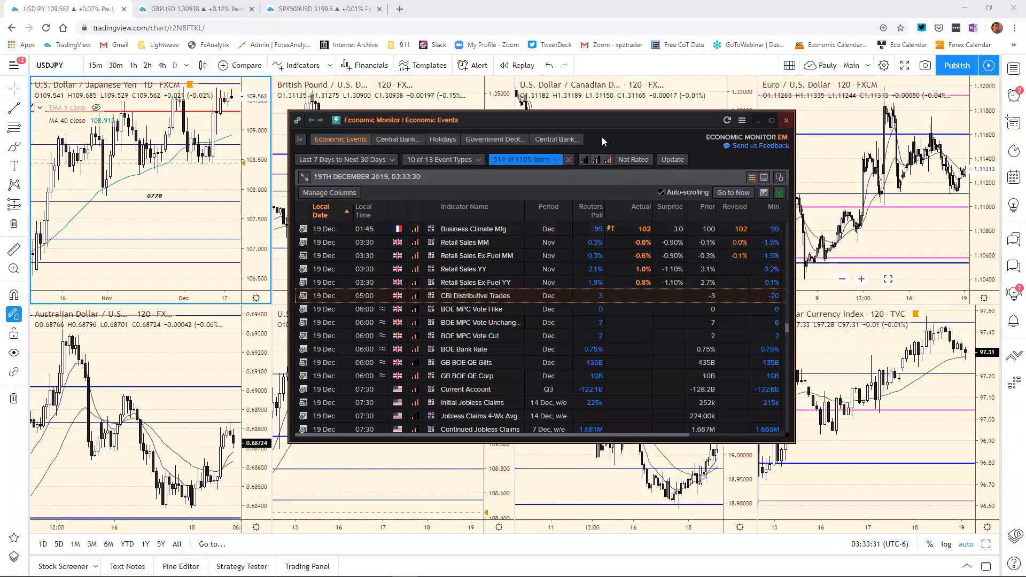
{"action": "left_click_drag", "start_coordinate": [599, 123], "coordinate": [5, 235]}
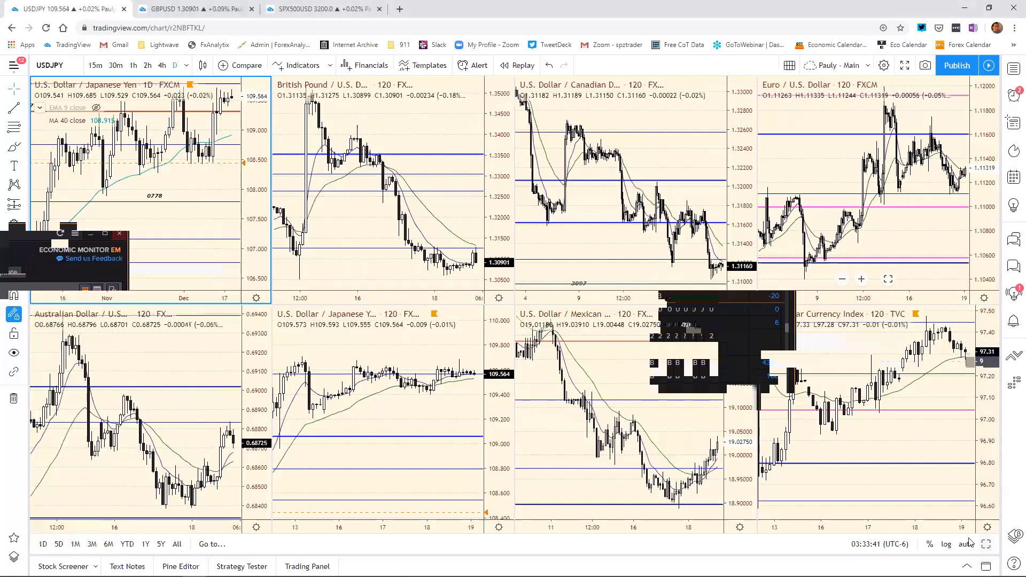
Load the DXY daily chart at full size and zoom it to April through December
{"action": "left_click", "coordinate": [986, 545]}
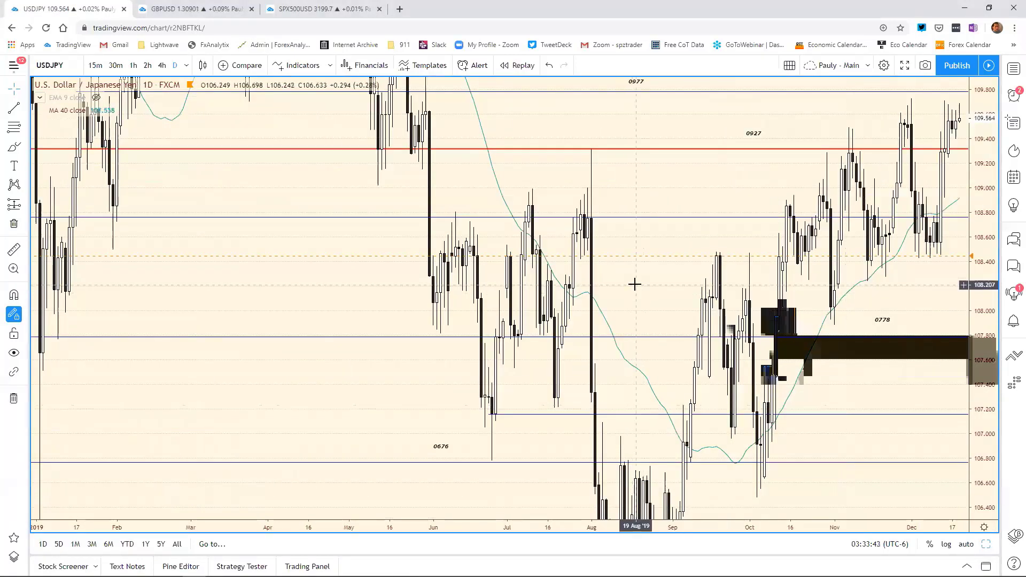
{"action": "type", "text": "DXY"}
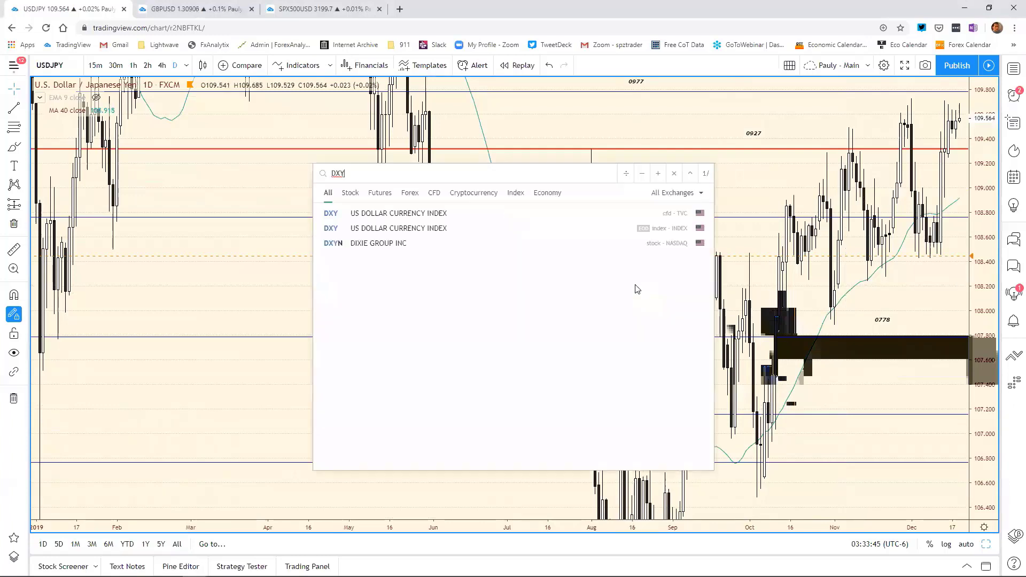
{"action": "key", "text": "Return"}
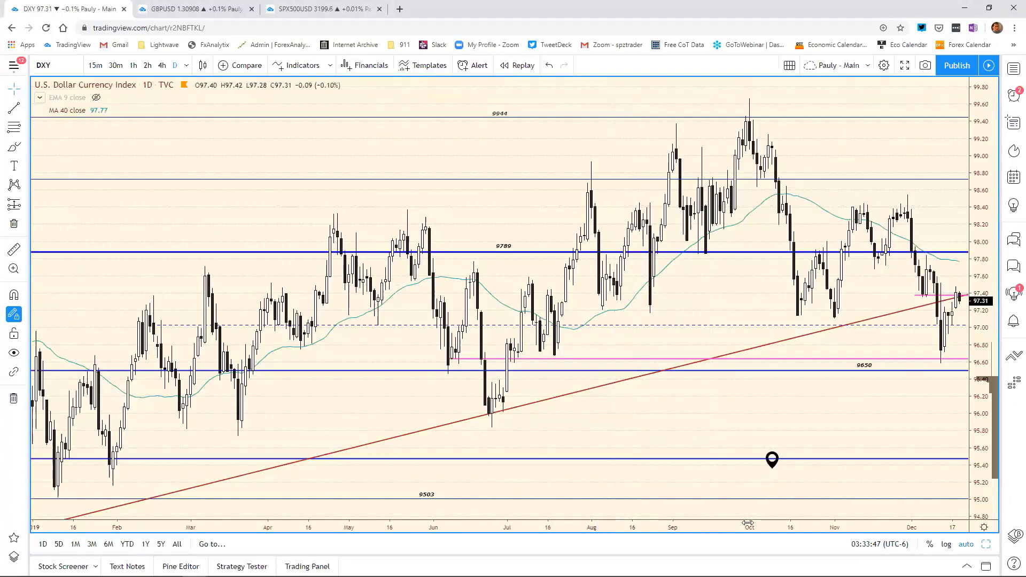
{"action": "left_click_drag", "start_coordinate": [730, 523], "coordinate": [681, 522]}
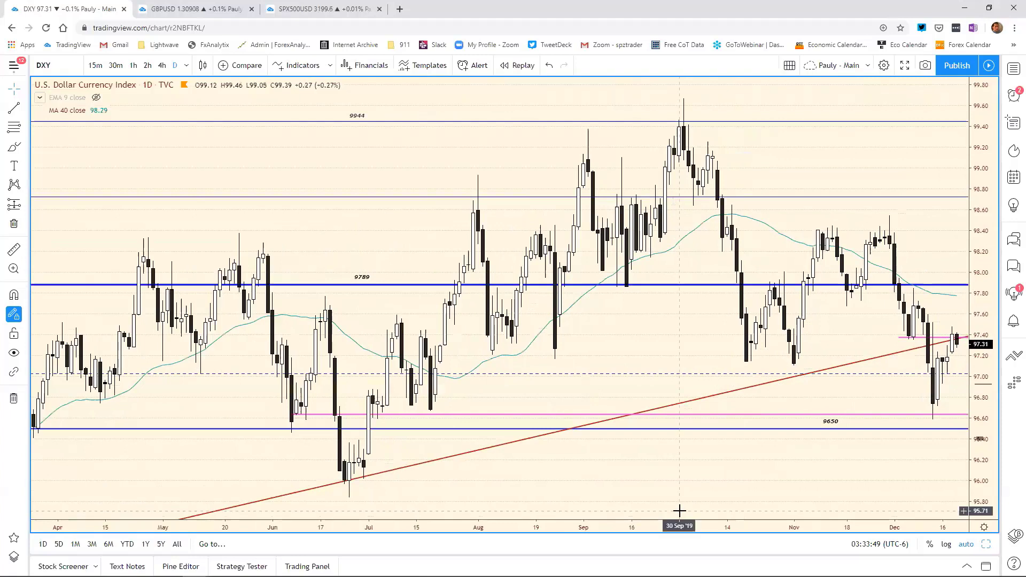
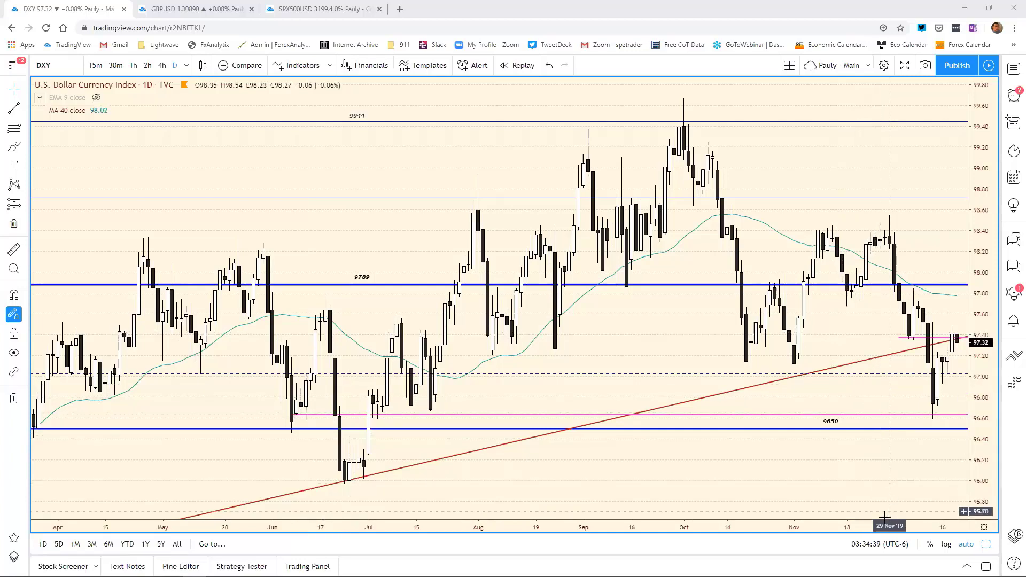
Zoom and rescale the DXY daily chart to review the 9944, 9789 and 9650 levels and trendline
{"action": "left_click_drag", "start_coordinate": [885, 517], "coordinate": [763, 494]}
{"action": "scroll", "coordinate": [855, 459], "scroll_direction": "up", "scroll_amount": 3}
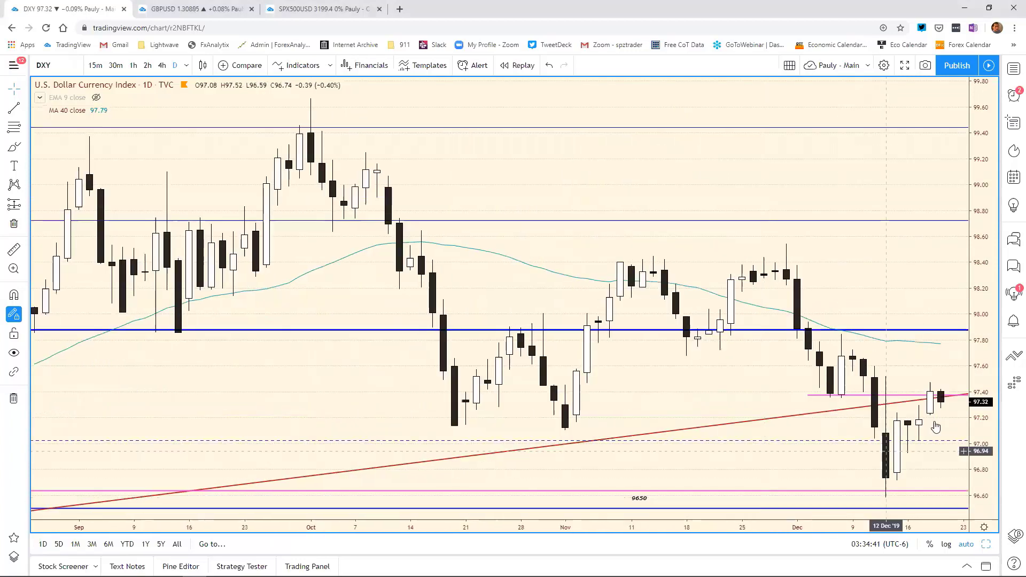
{"action": "scroll", "coordinate": [564, 511], "scroll_direction": "down", "scroll_amount": 2}
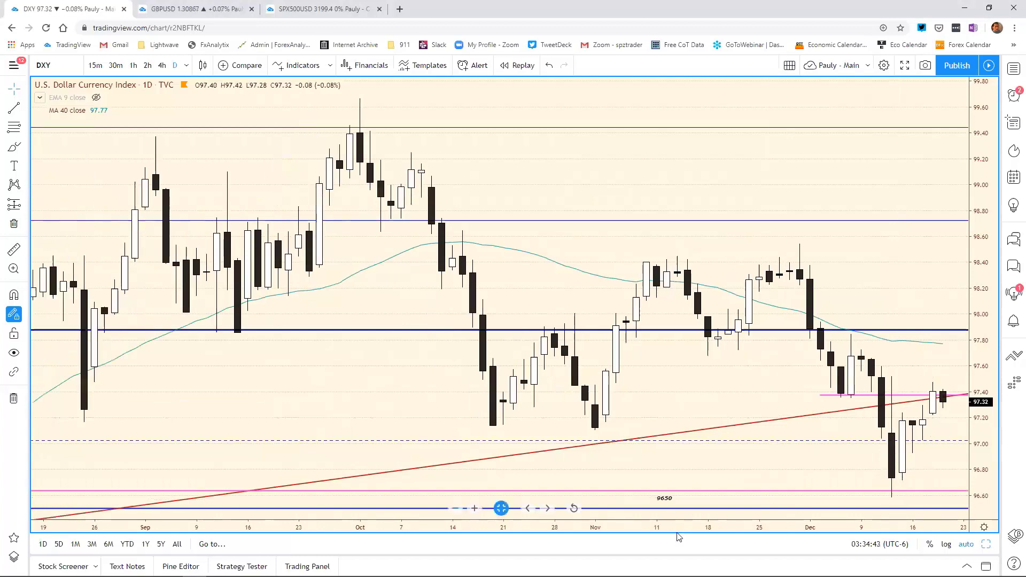
{"action": "left_click", "coordinate": [574, 509]}
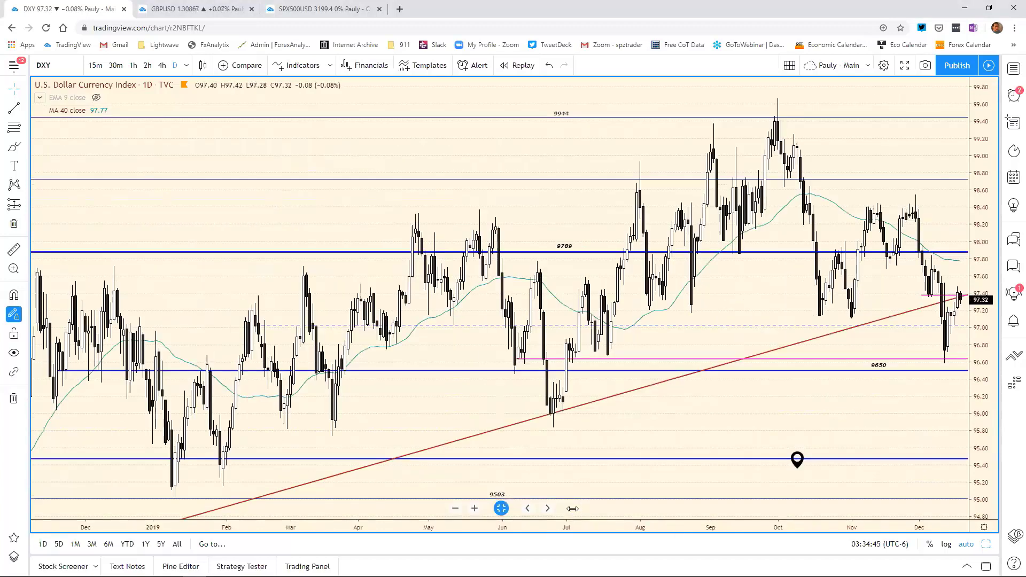
{"action": "left_click_drag", "start_coordinate": [631, 530], "coordinate": [311, 525]}
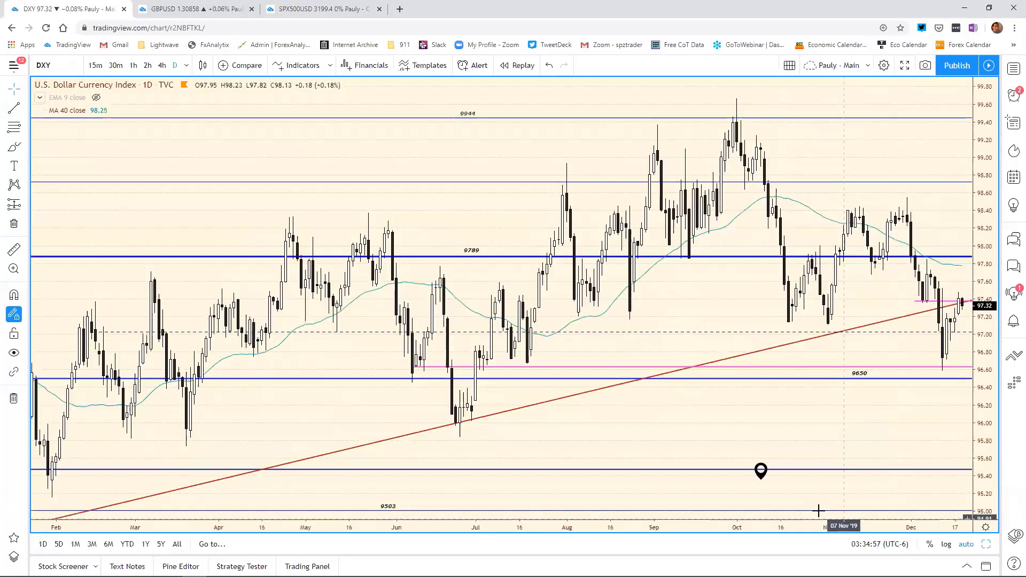
{"action": "scroll", "coordinate": [817, 508], "scroll_direction": "up", "scroll_amount": 5}
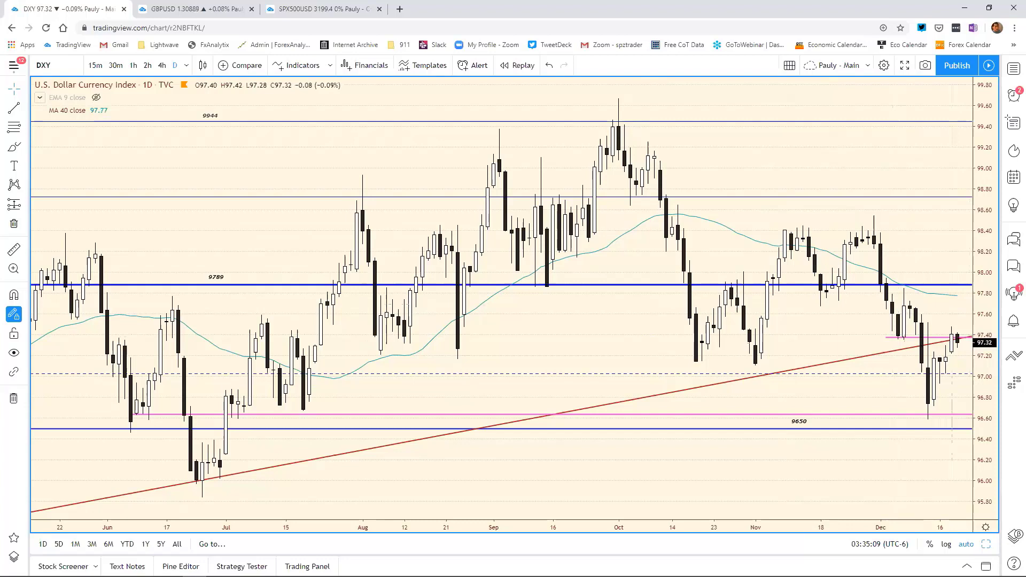
In the bias sheet, change DXY's resistance in F16 from 9738 to 9768
{"action": "key", "text": "alt+Tab"}
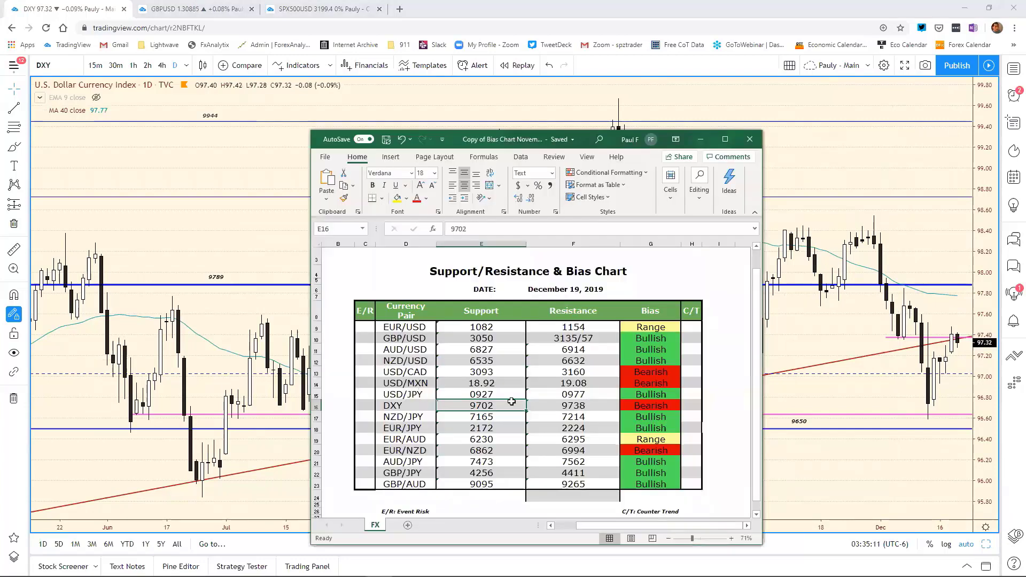
{"action": "left_click", "coordinate": [567, 407]}
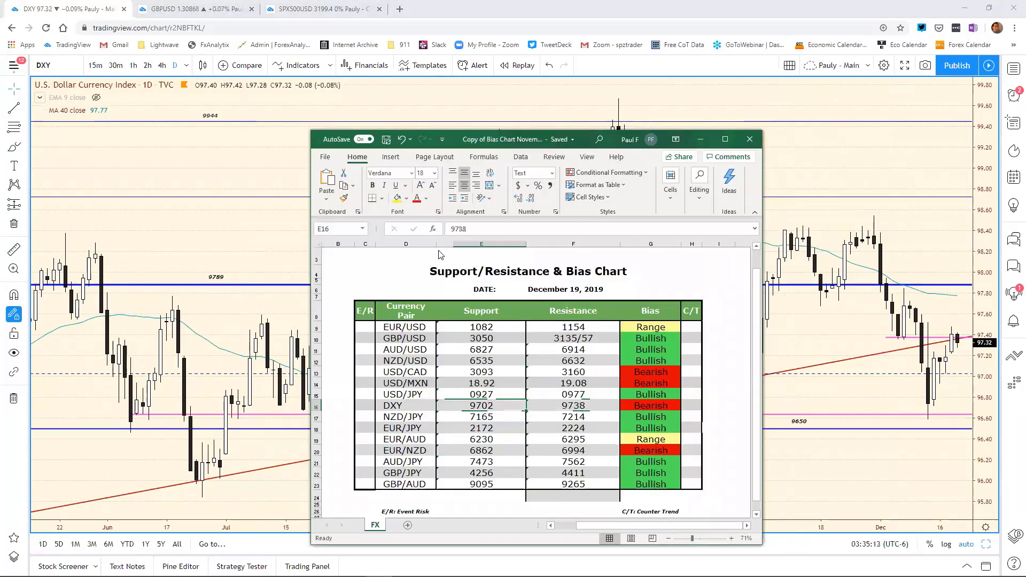
{"action": "left_click", "coordinate": [470, 228]}
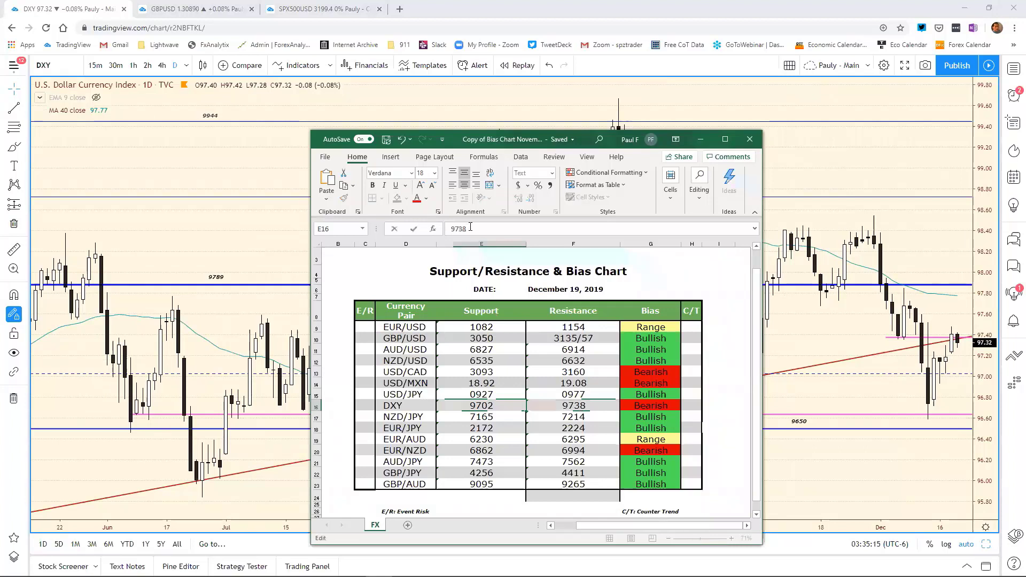
{"action": "key", "text": "BackSpace"}
{"action": "key", "text": "BackSpace"}
{"action": "type", "text": "68"}
{"action": "key", "text": "Return"}
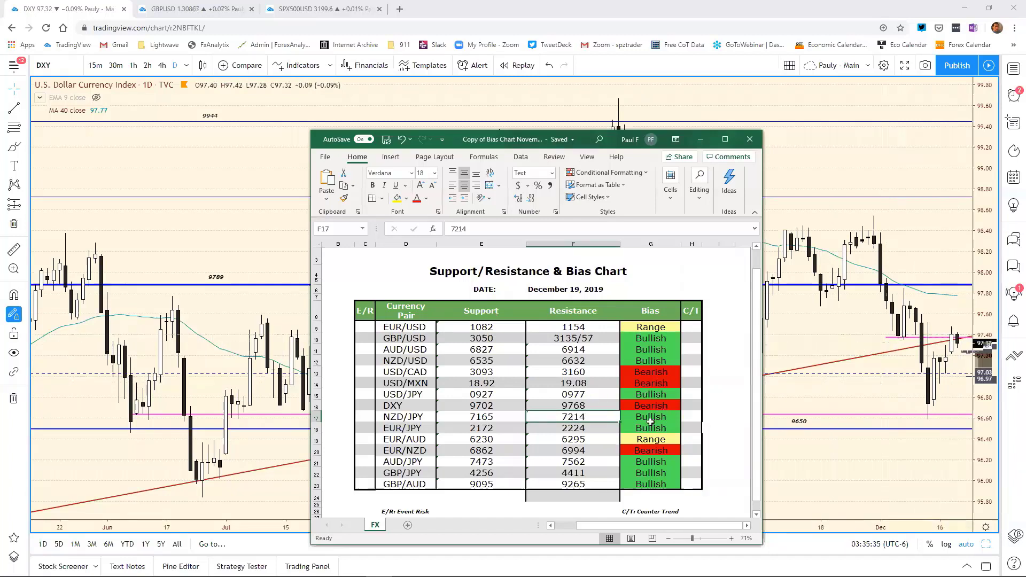
Set DXY's support in E16 to 9715, then return to the TradingView chart
{"action": "key", "text": "ctrl+c"}
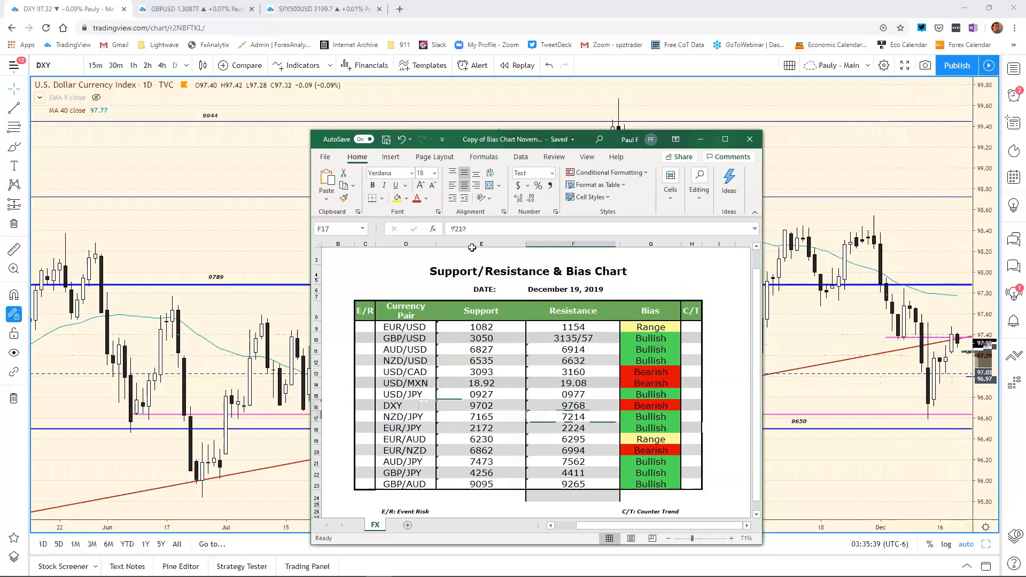
{"action": "left_click", "coordinate": [480, 231]}
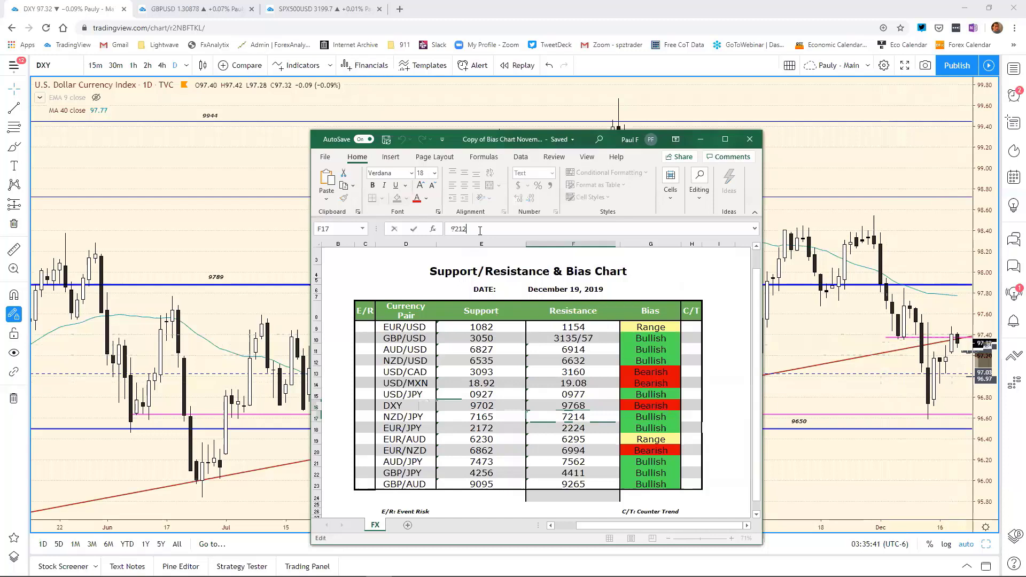
{"action": "key", "text": "BackSpace"}
{"action": "type", "text": "15"}
{"action": "key", "text": "Return"}
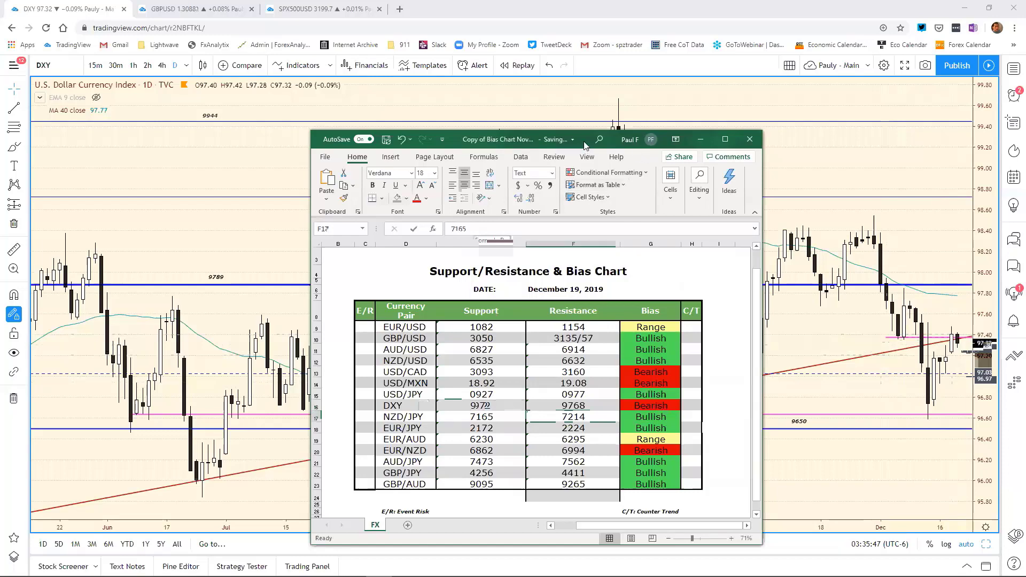
{"action": "left_click_drag", "start_coordinate": [590, 139], "coordinate": [413, 129]}
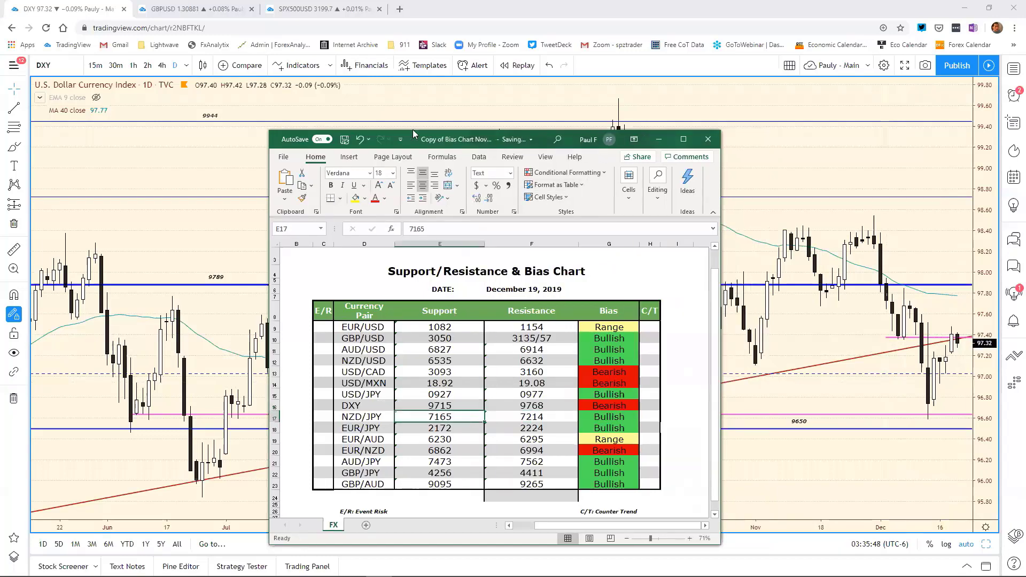
{"action": "left_click", "coordinate": [413, 129]}
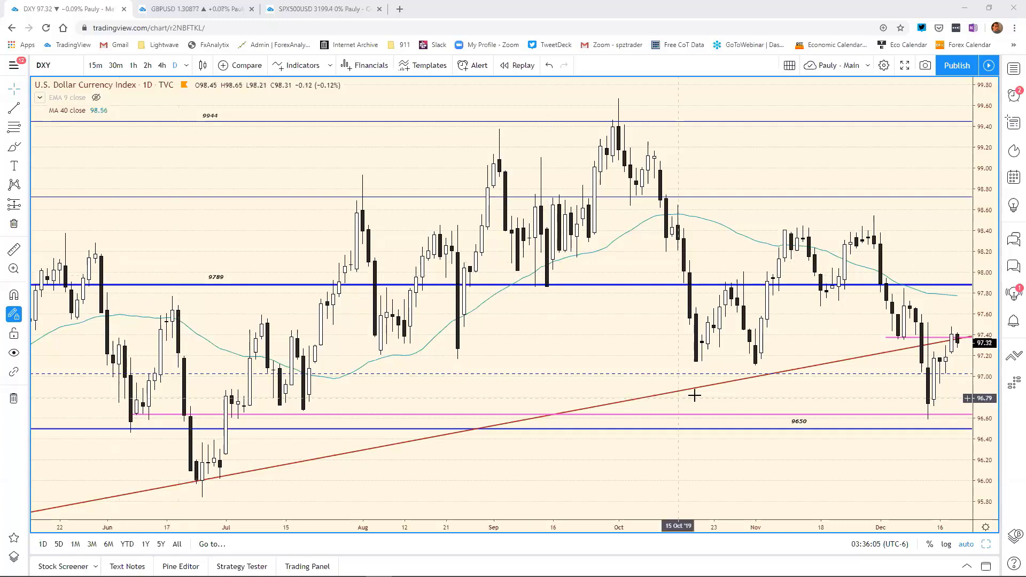
Maximize and reset the GBP/AUD daily chart from the grid layout, then load NZDJPY
{"action": "left_click", "coordinate": [986, 544]}
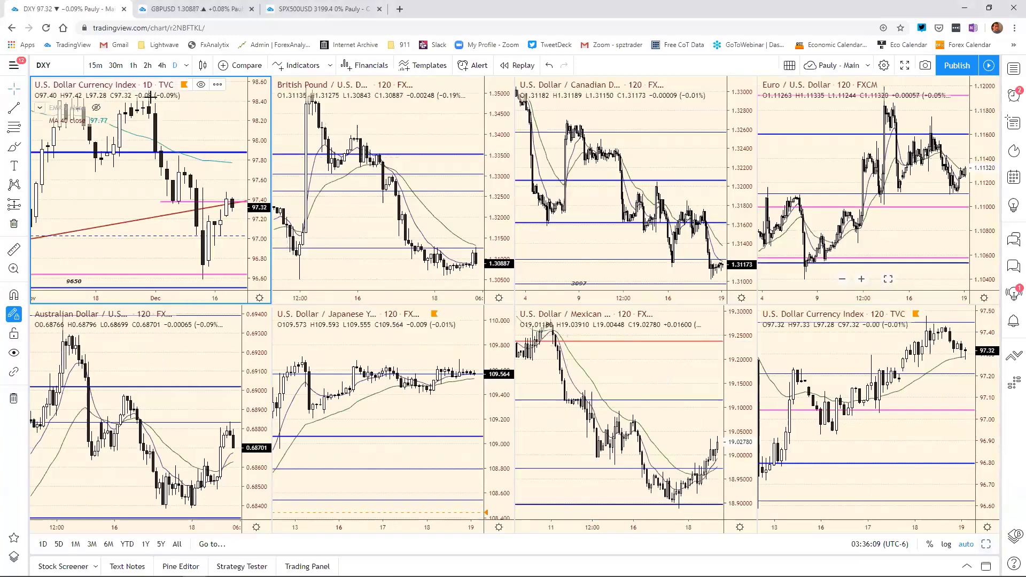
{"action": "left_click", "coordinate": [192, 11]}
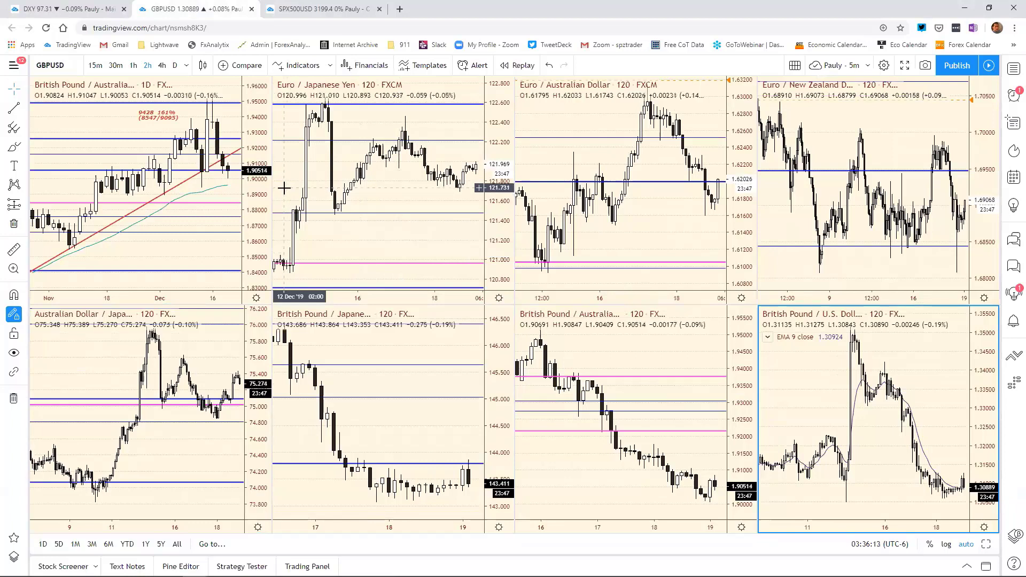
{"action": "left_click", "coordinate": [263, 185]}
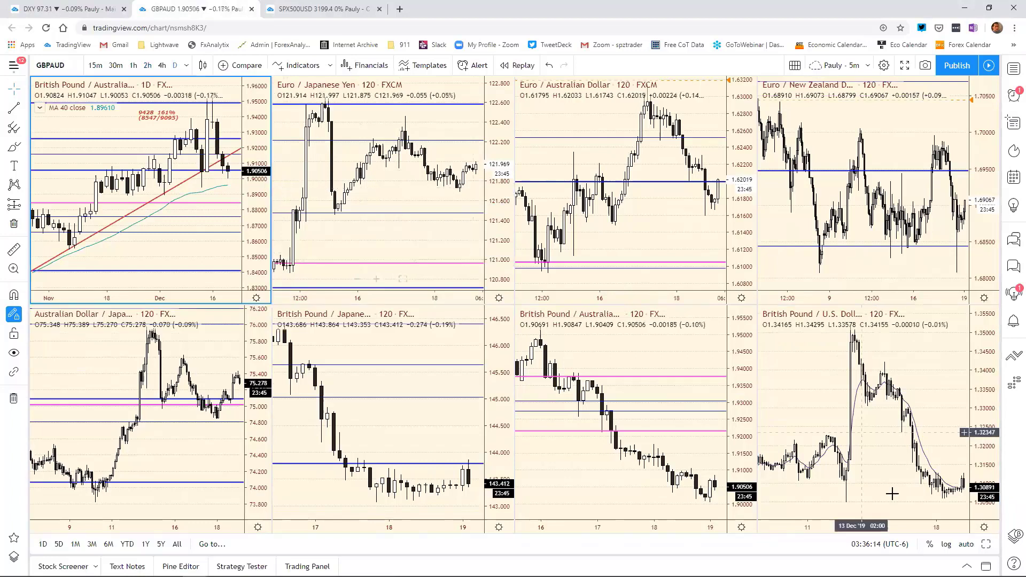
{"action": "left_click", "coordinate": [986, 545]}
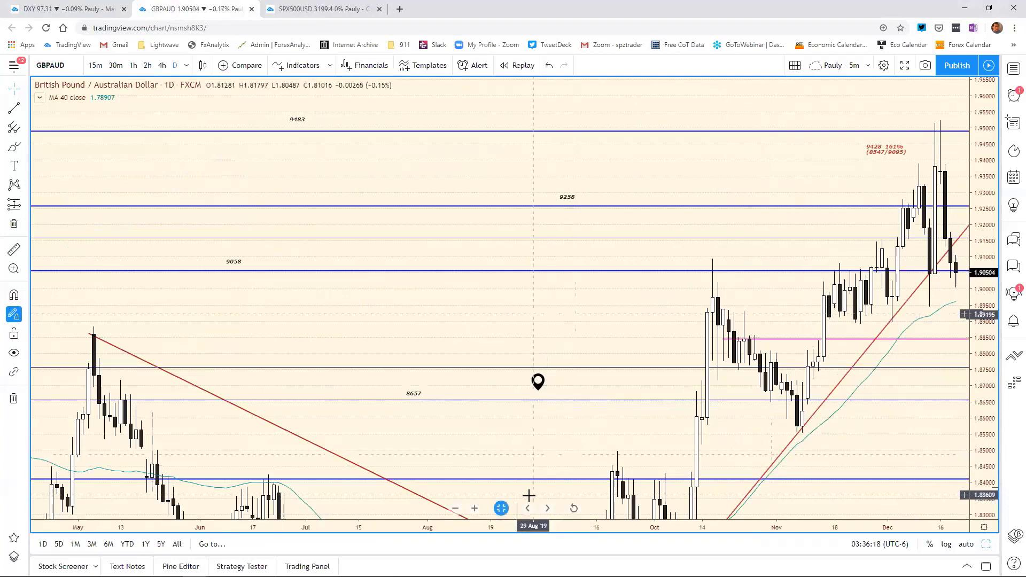
{"action": "left_click", "coordinate": [573, 508]}
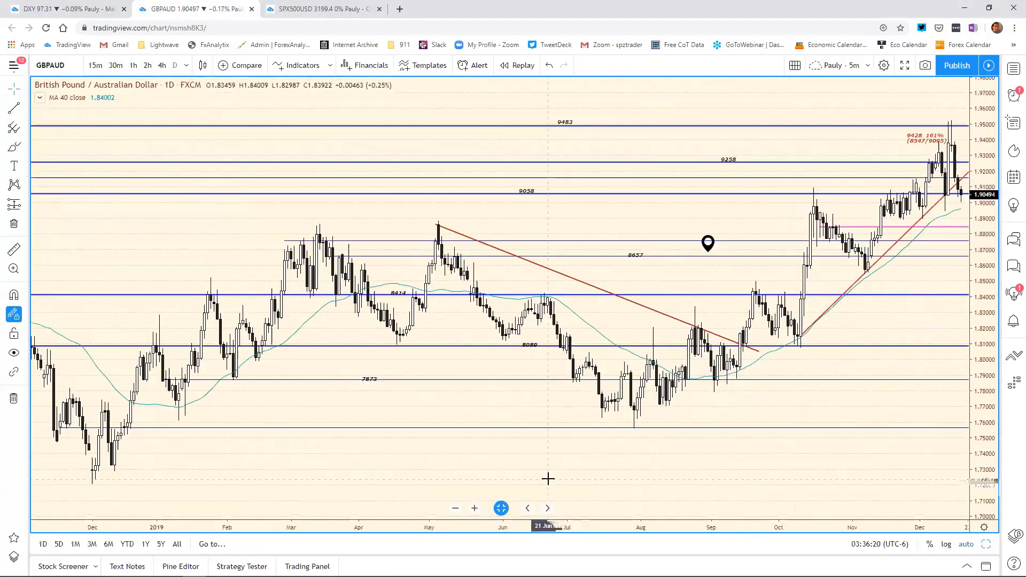
{"action": "type", "text": "NZ"}
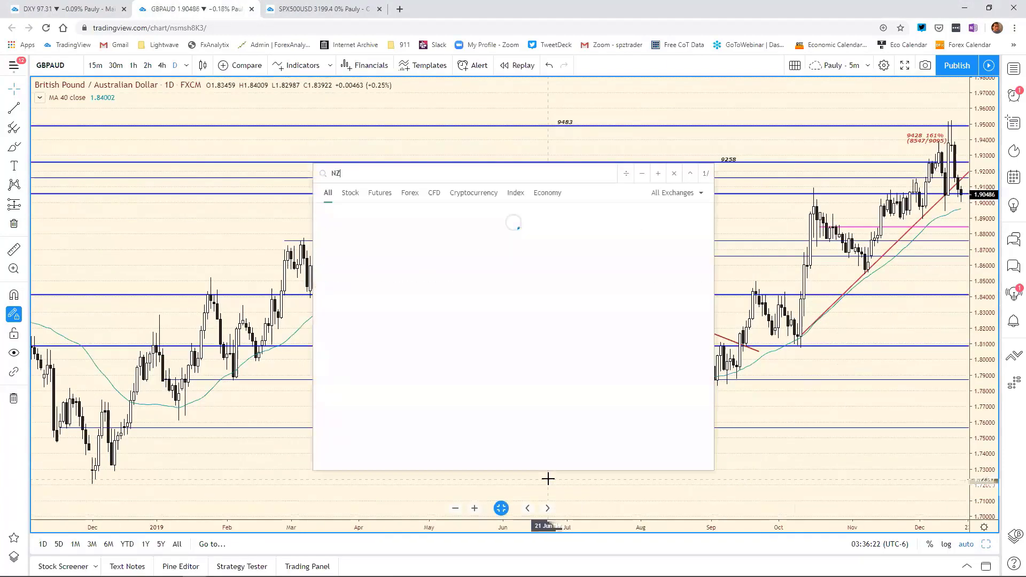
{"action": "type", "text": "DJPY"}
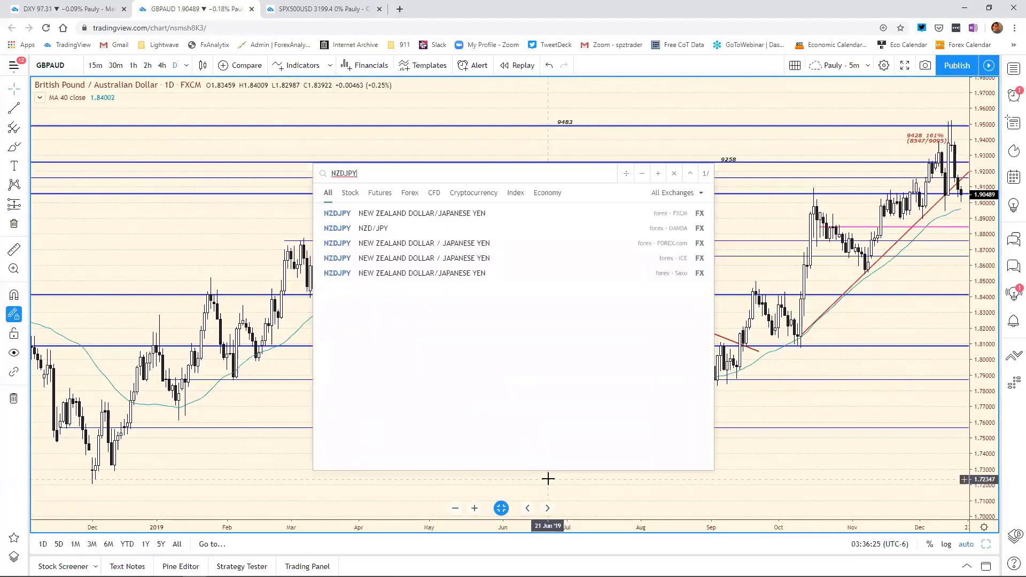
{"action": "key", "text": "Return"}
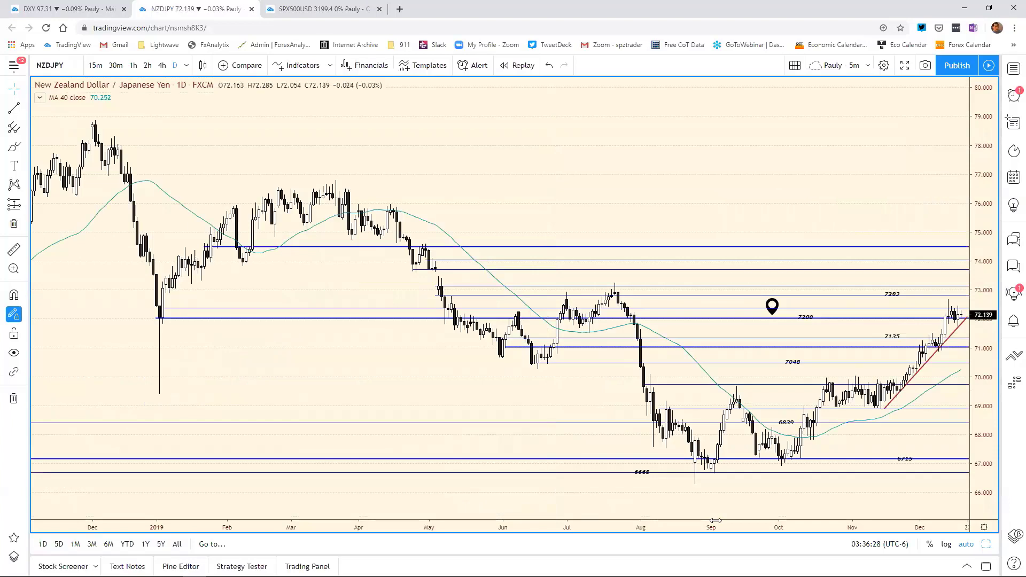
{"action": "left_click_drag", "start_coordinate": [715, 521], "coordinate": [691, 522]}
{"action": "scroll", "coordinate": [614, 508], "scroll_direction": "up", "scroll_amount": 4}
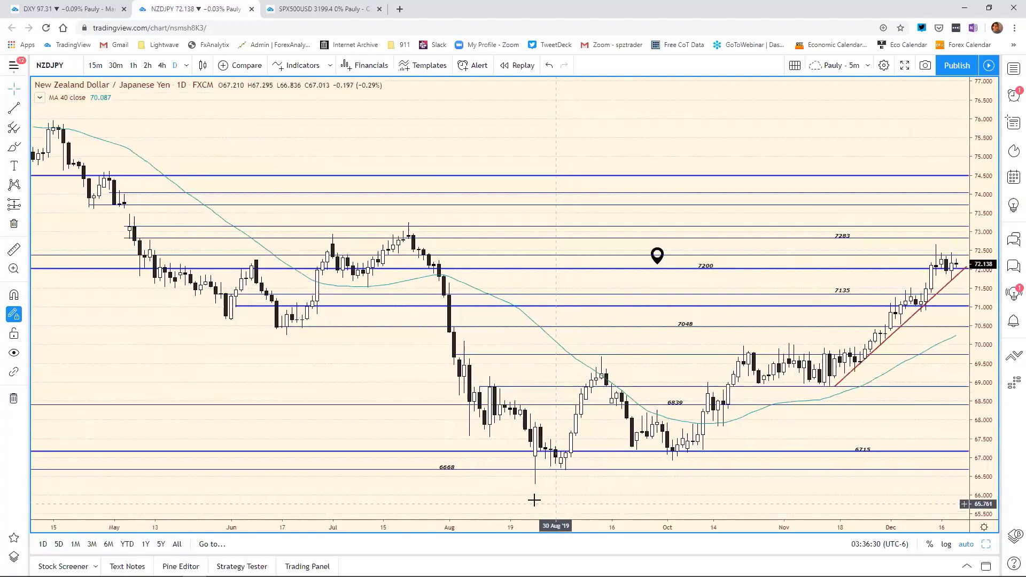
{"action": "scroll", "coordinate": [478, 489], "scroll_direction": "up", "scroll_amount": 2}
{"action": "scroll", "coordinate": [479, 489], "scroll_direction": "down", "scroll_amount": 1}
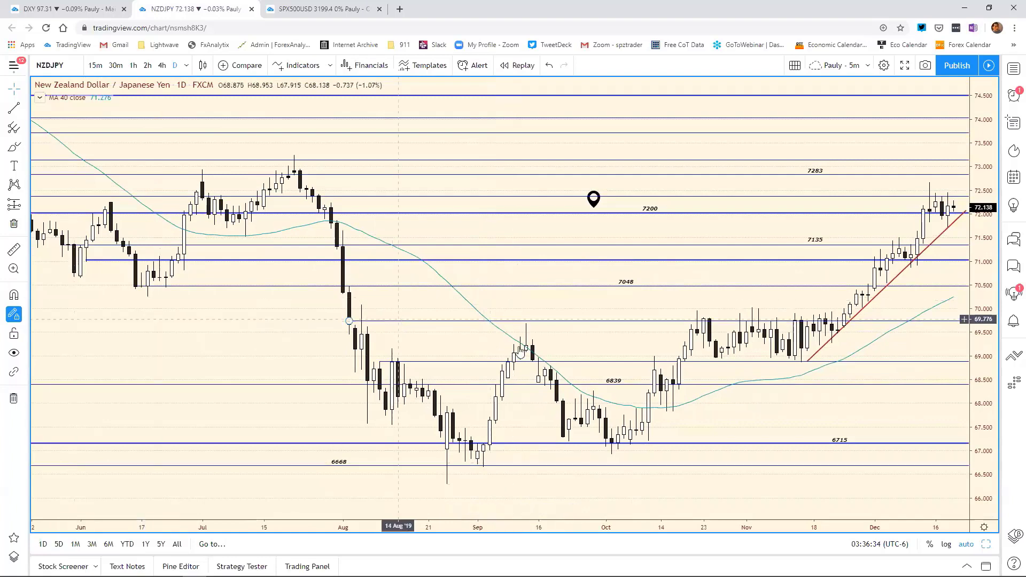
{"action": "left_click", "coordinate": [833, 332]}
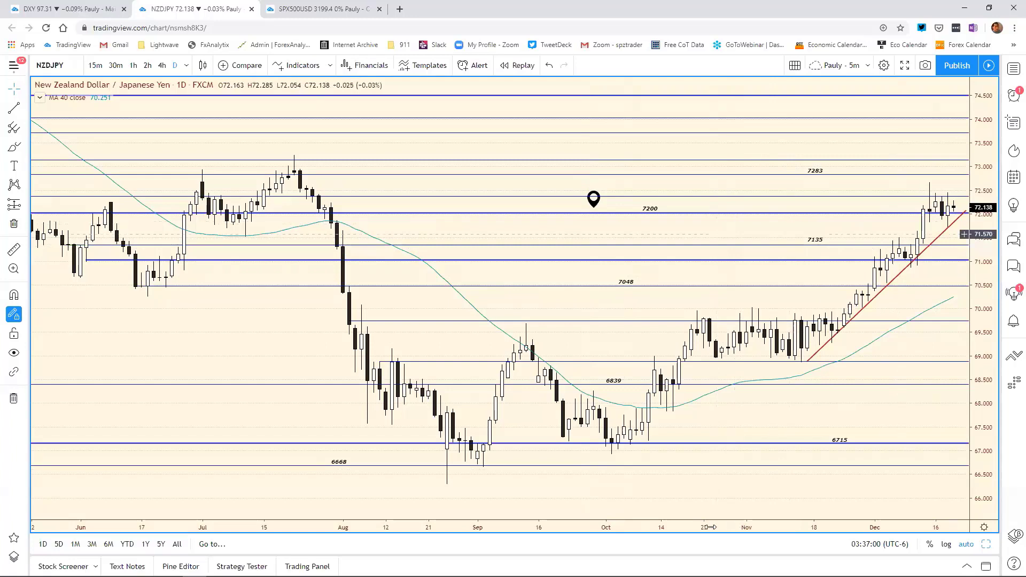
{"action": "scroll", "coordinate": [702, 529], "scroll_direction": "up", "scroll_amount": 2}
{"action": "scroll", "coordinate": [698, 529], "scroll_direction": "up", "scroll_amount": 1}
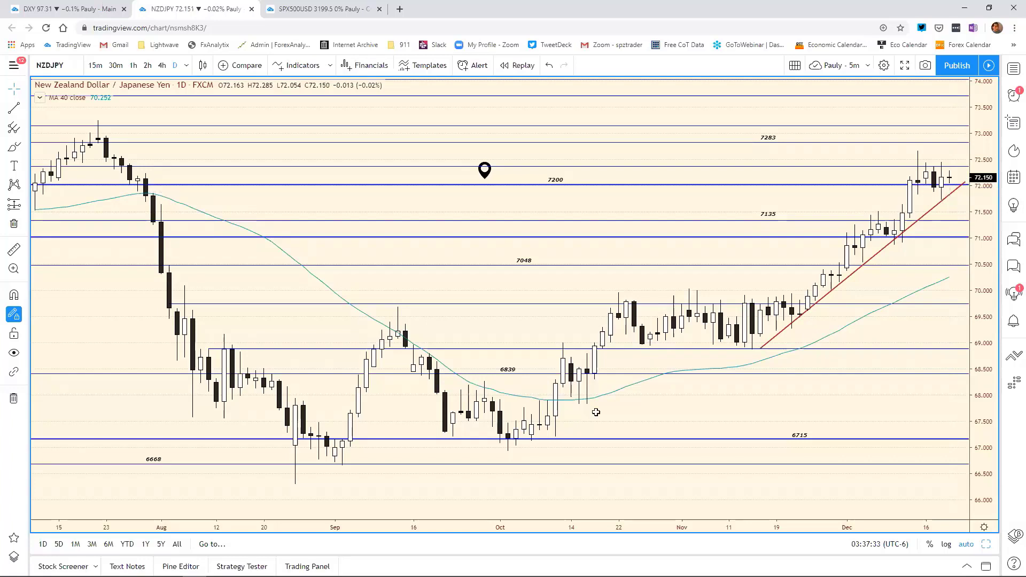
Change NZD/JPY support in cell E17 from 7165 to 7187, then return to the chart
{"action": "key", "text": "alt+Tab"}
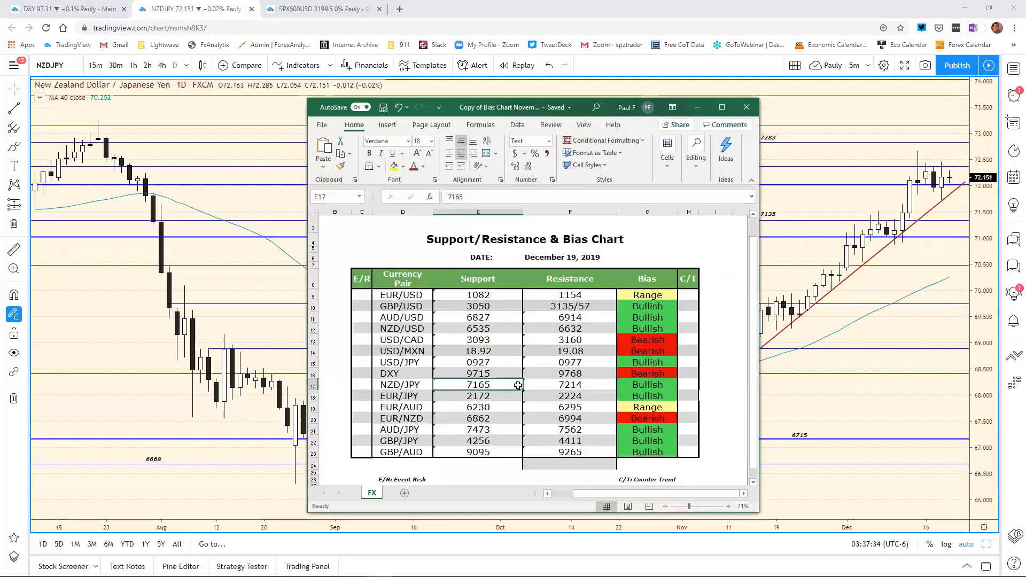
{"action": "left_click", "coordinate": [473, 196]}
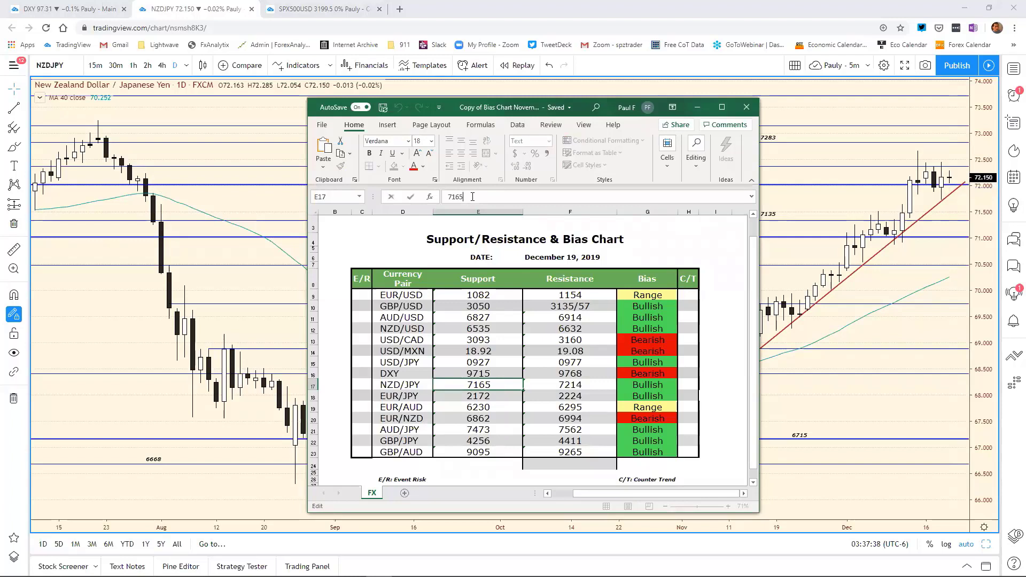
{"action": "key", "text": "BackSpace"}
{"action": "key", "text": "BackSpace"}
{"action": "type", "text": "87"}
{"action": "key", "text": "Return"}
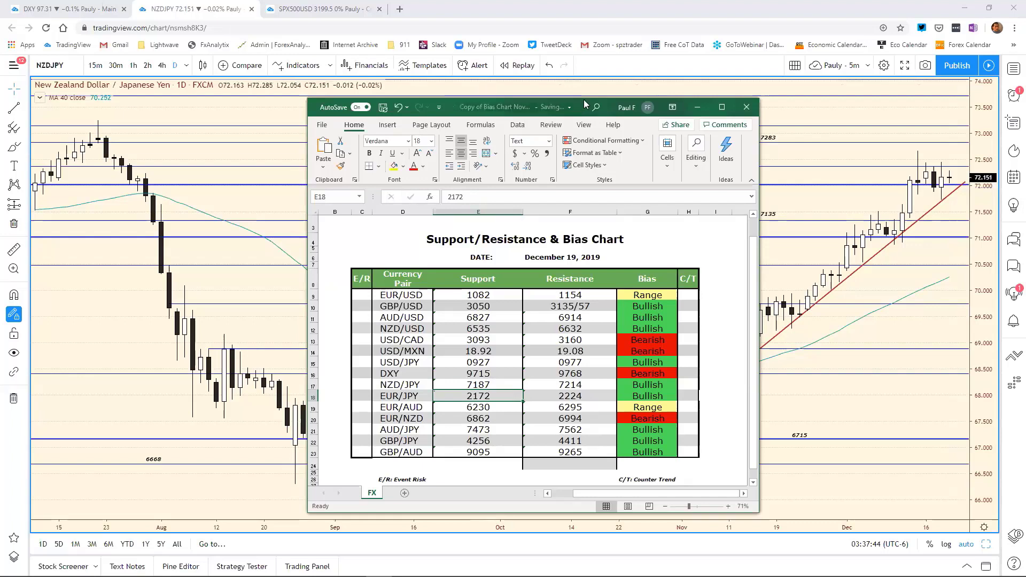
{"action": "left_click", "coordinate": [696, 107]}
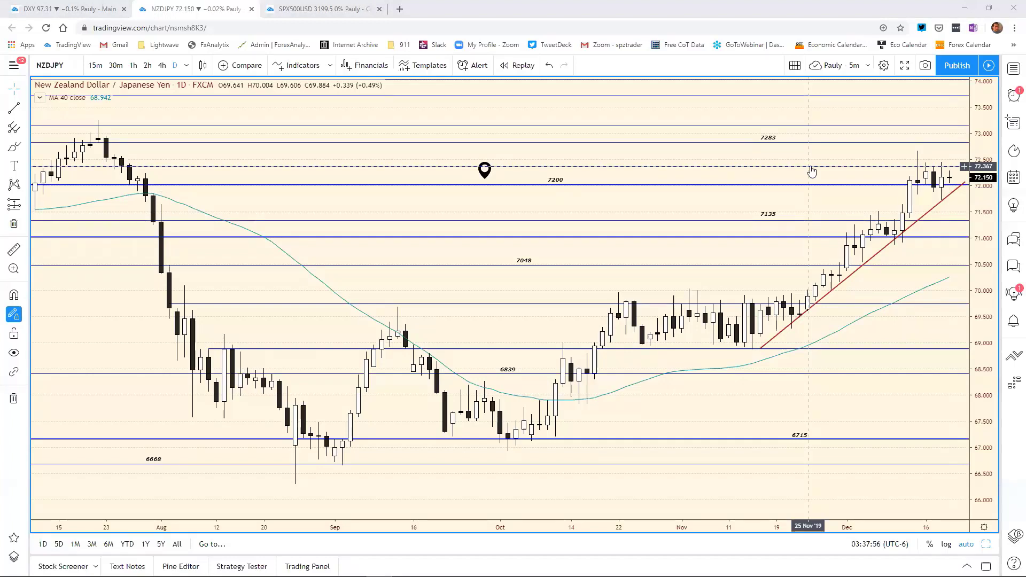
Zoom the NZD/JPY chart out to May and back to Oct–Dec, then move the bias sheet aside
{"action": "scroll", "coordinate": [672, 512], "scroll_direction": "down", "scroll_amount": 1}
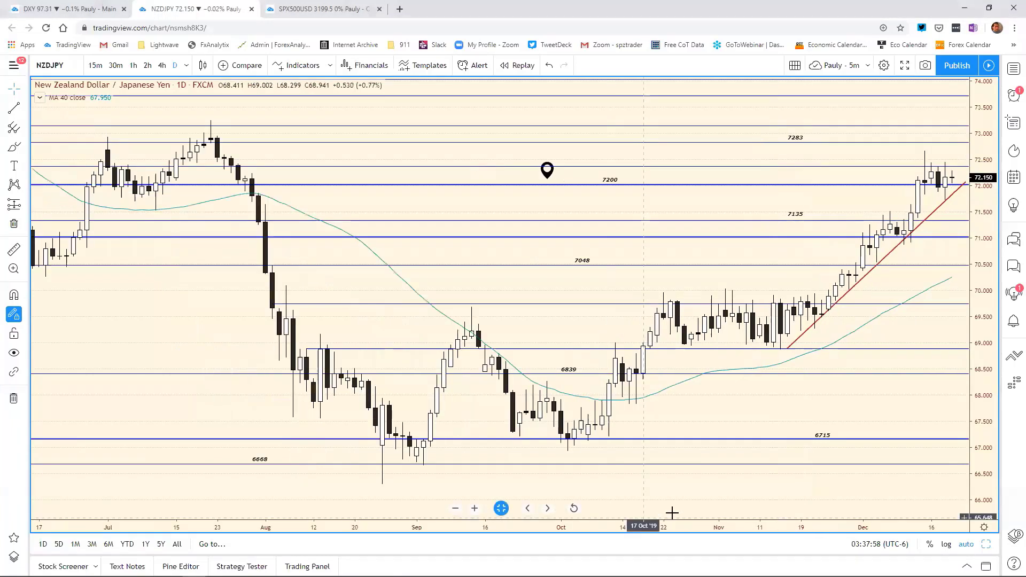
{"action": "scroll", "coordinate": [672, 512], "scroll_direction": "down", "scroll_amount": 1}
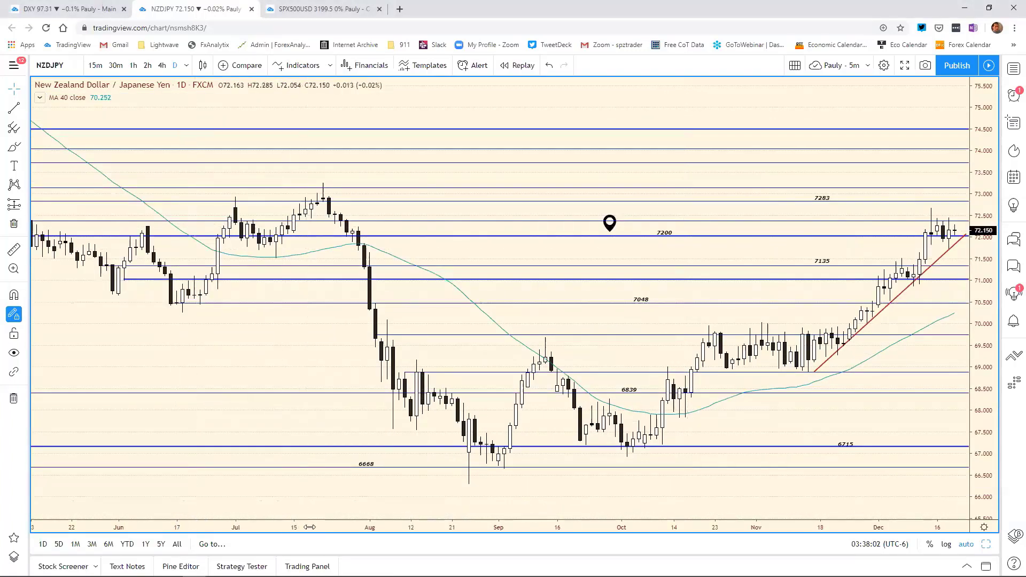
{"action": "left_click_drag", "start_coordinate": [309, 527], "coordinate": [279, 527]}
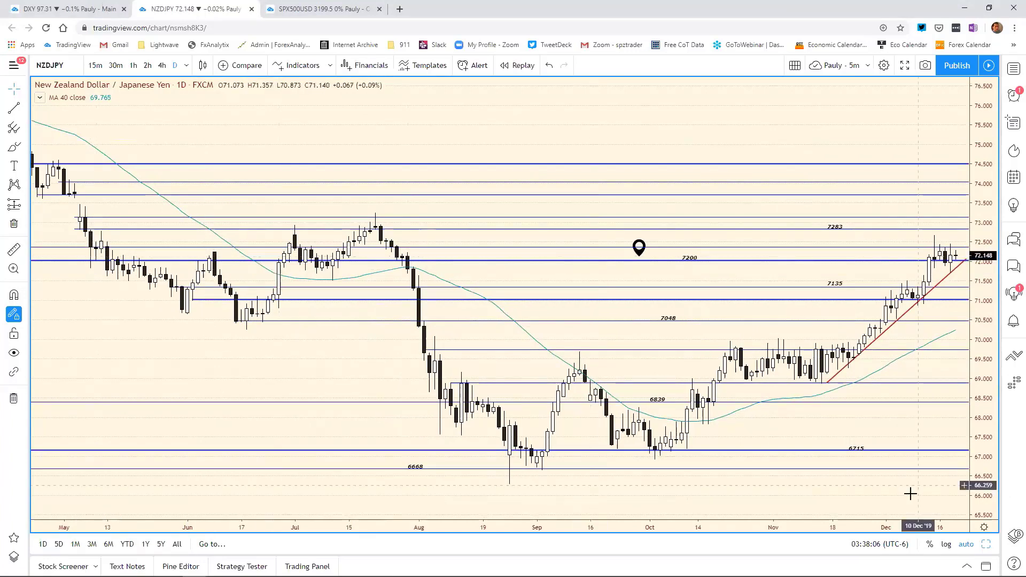
{"action": "scroll", "coordinate": [636, 500], "scroll_direction": "up", "scroll_amount": 5}
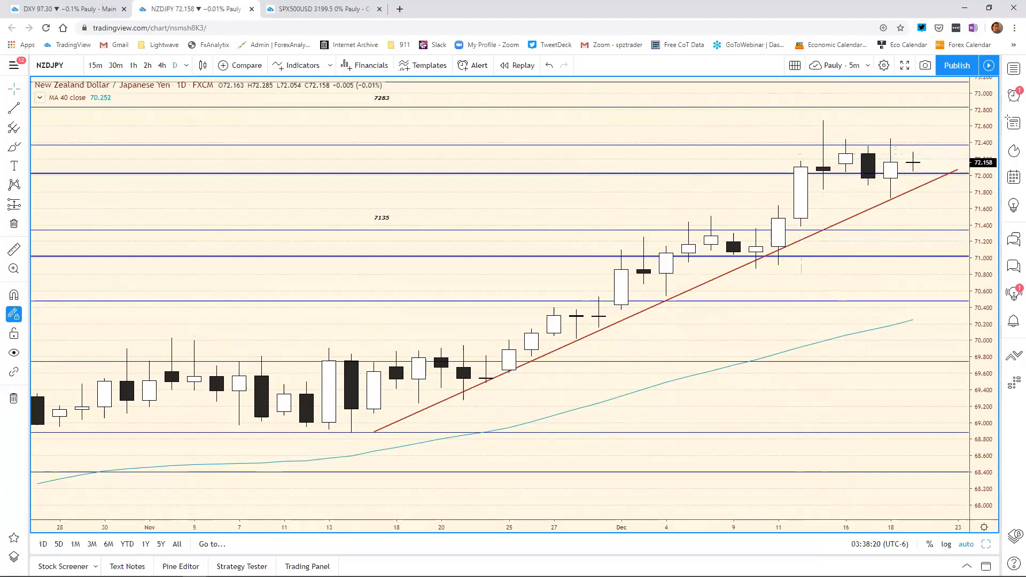
{"action": "key", "text": "alt+Tab"}
{"action": "left_click_drag", "start_coordinate": [400, 135], "coordinate": [748, 126]}
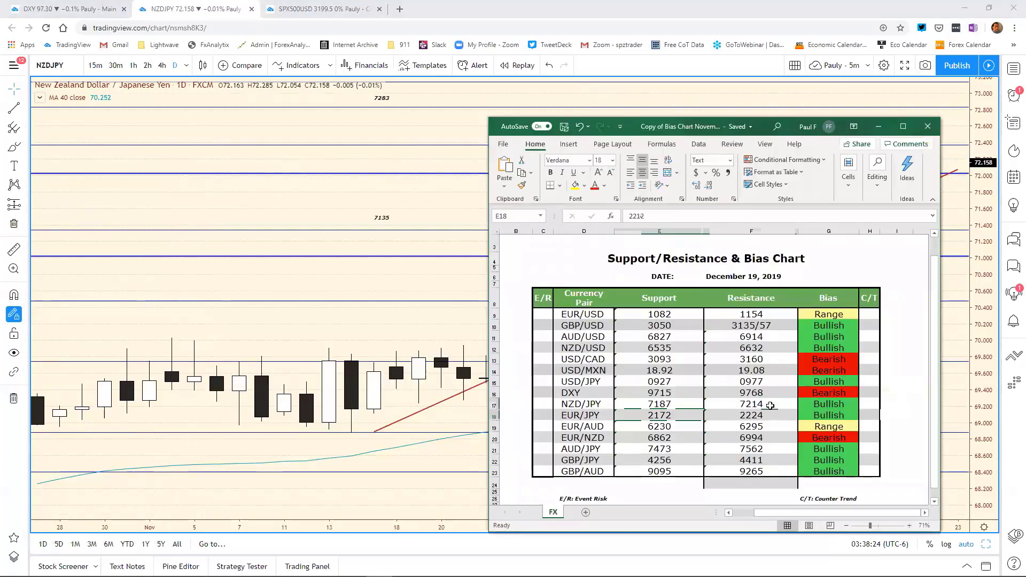
Change NZD/JPY resistance in F17 from 7214 to 7237, then widen the chart to May–December
{"action": "left_click", "coordinate": [658, 215]}
{"action": "left_click", "coordinate": [659, 216]}
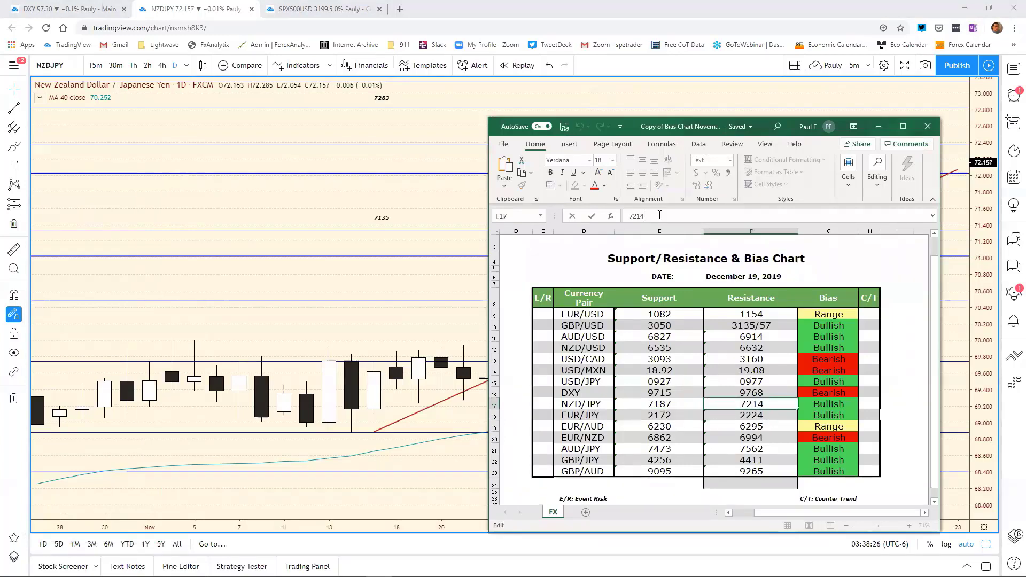
{"action": "key", "text": "BackSpace"}
{"action": "key", "text": "BackSpace"}
{"action": "type", "text": "37"}
{"action": "key", "text": "Return"}
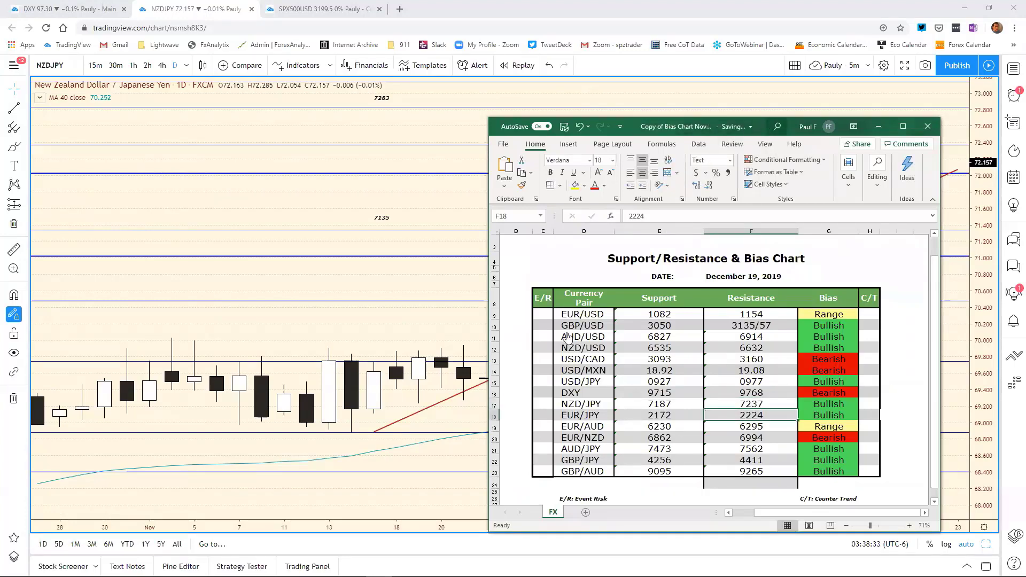
{"action": "key", "text": "alt+Tab"}
{"action": "left_click_drag", "start_coordinate": [526, 521], "coordinate": [851, 553]}
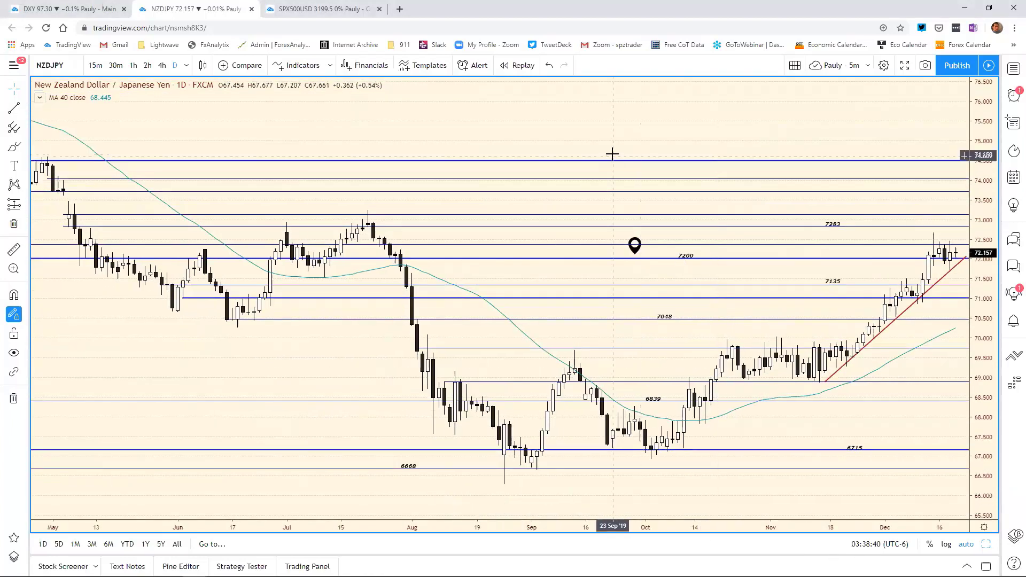
Load the EURJPY daily chart through symbol search
{"action": "type", "text": "EURJ"}
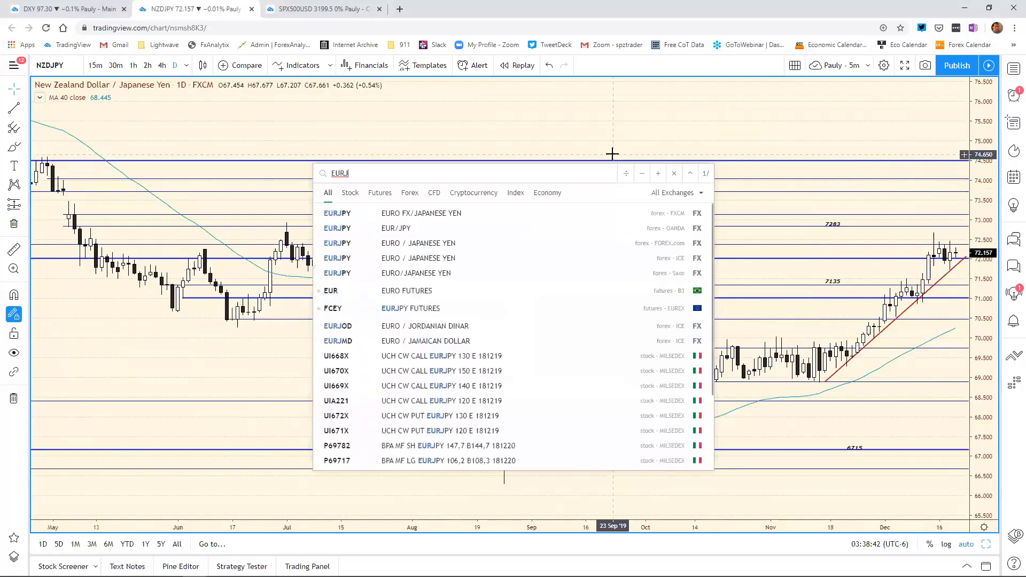
{"action": "type", "text": "PY"}
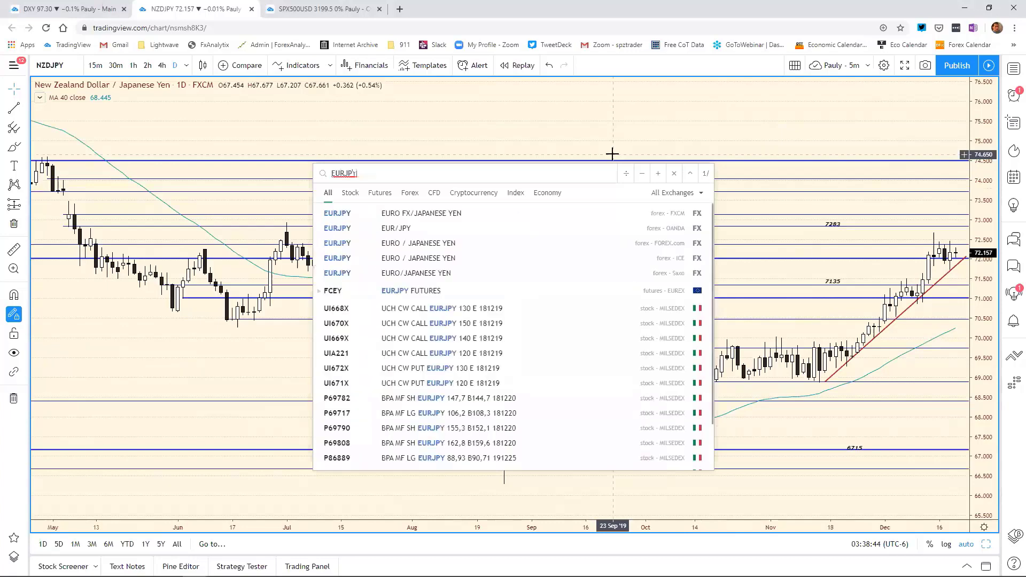
{"action": "key", "text": "Return"}
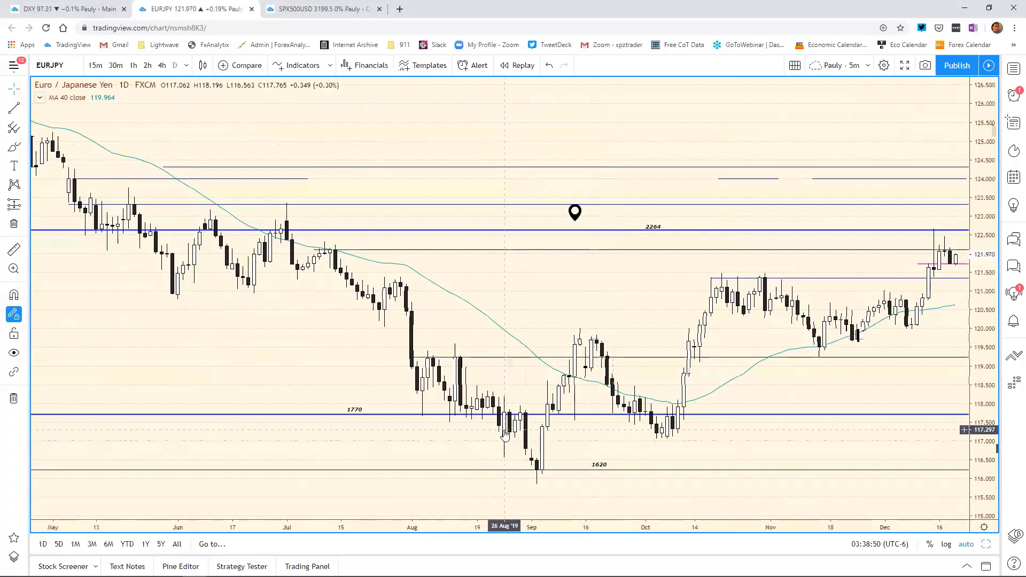
{"action": "mouse_move", "coordinate": [501, 508]}
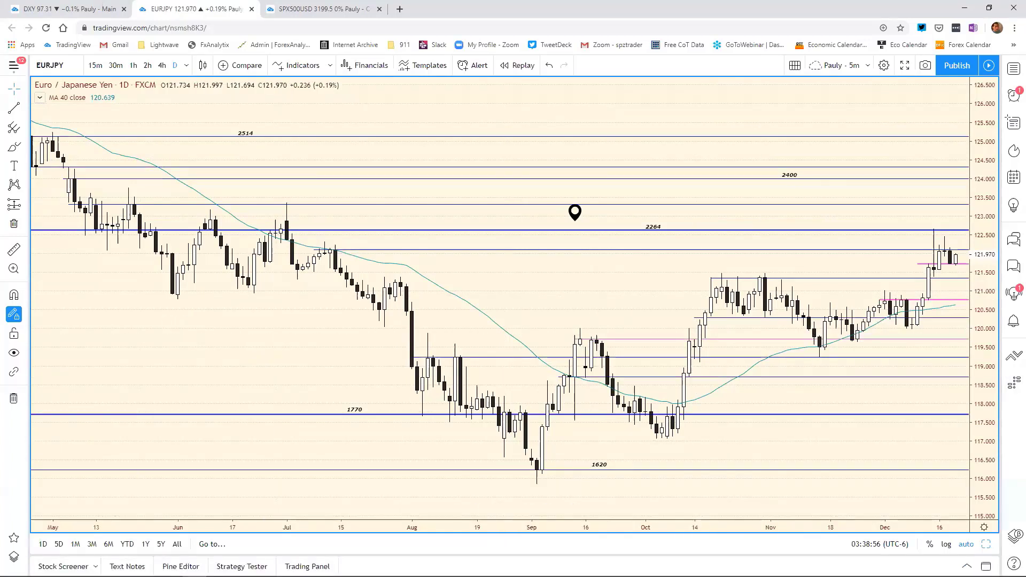
Lower the pink EUR/JPY line to about 121.66 and start it one bar earlier
{"action": "left_click", "coordinate": [957, 264]}
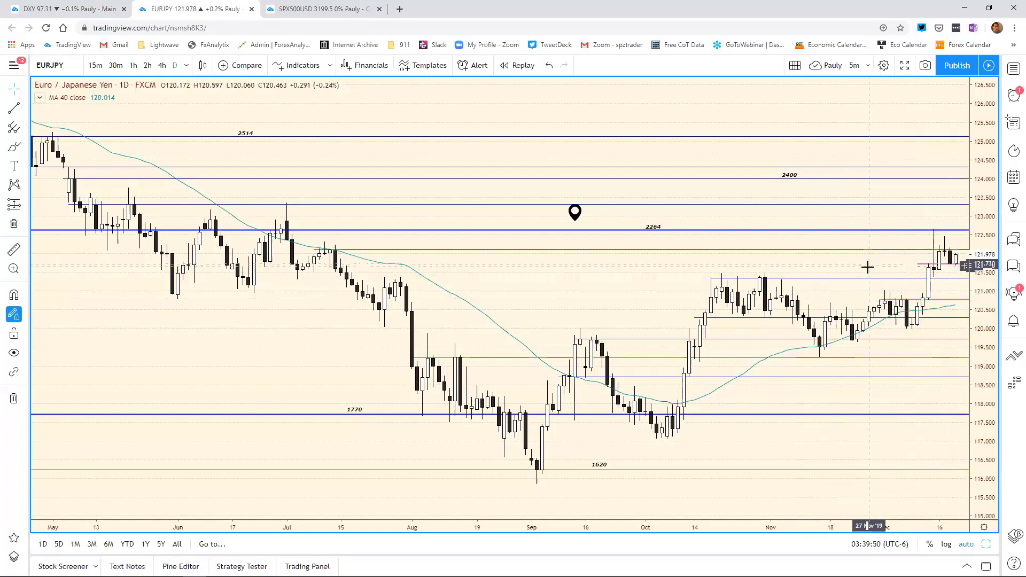
{"action": "left_click", "coordinate": [946, 265]}
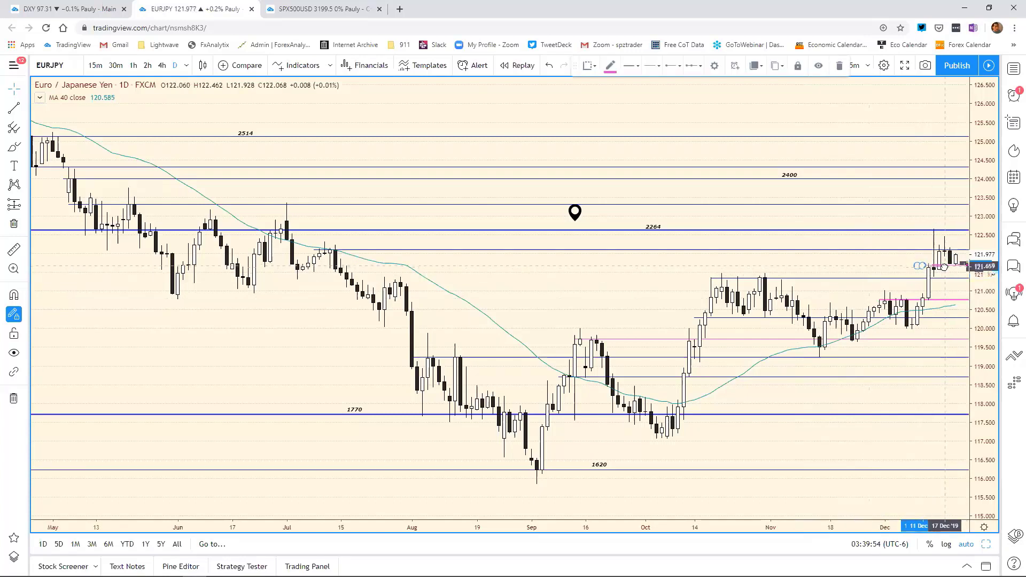
{"action": "left_click_drag", "start_coordinate": [947, 271], "coordinate": [943, 270]}
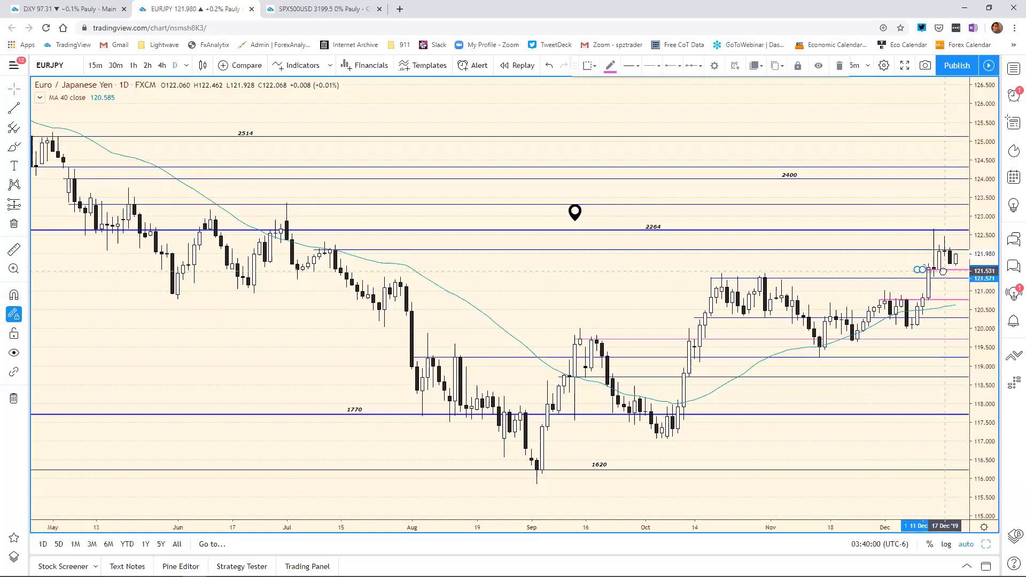
{"action": "left_click_drag", "start_coordinate": [943, 271], "coordinate": [938, 271]}
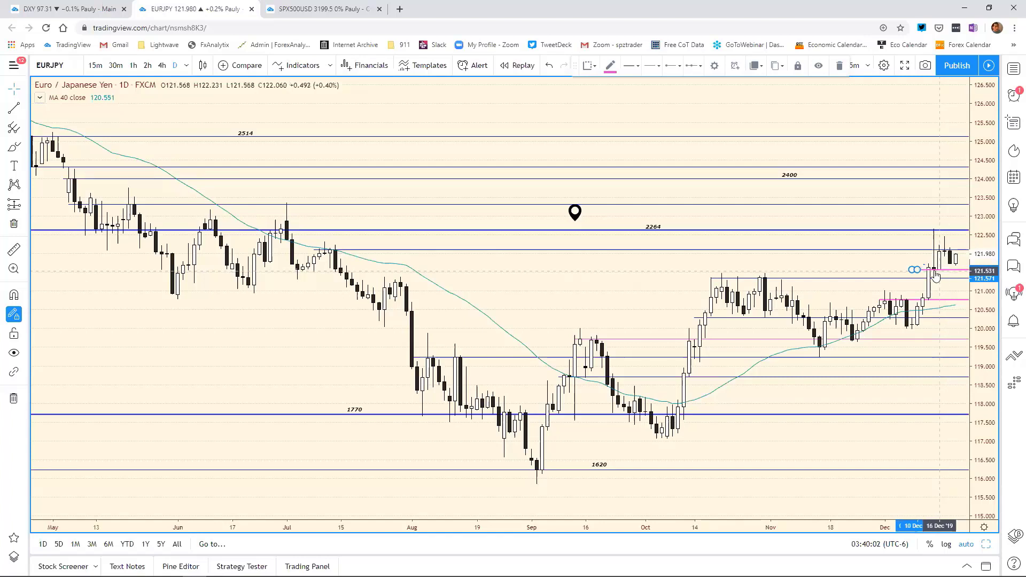
{"action": "left_click", "coordinate": [891, 267]}
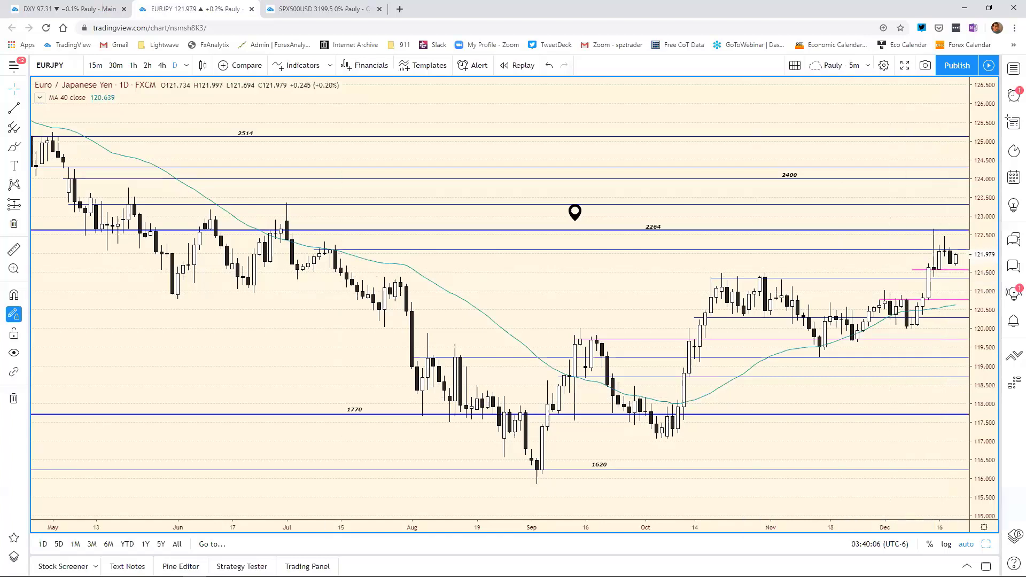
{"action": "key", "text": "alt+Tab"}
Change EUR/JPY support in cell E18 from 2172 to 2153, then return to the chart
{"action": "left_click", "coordinate": [475, 384]}
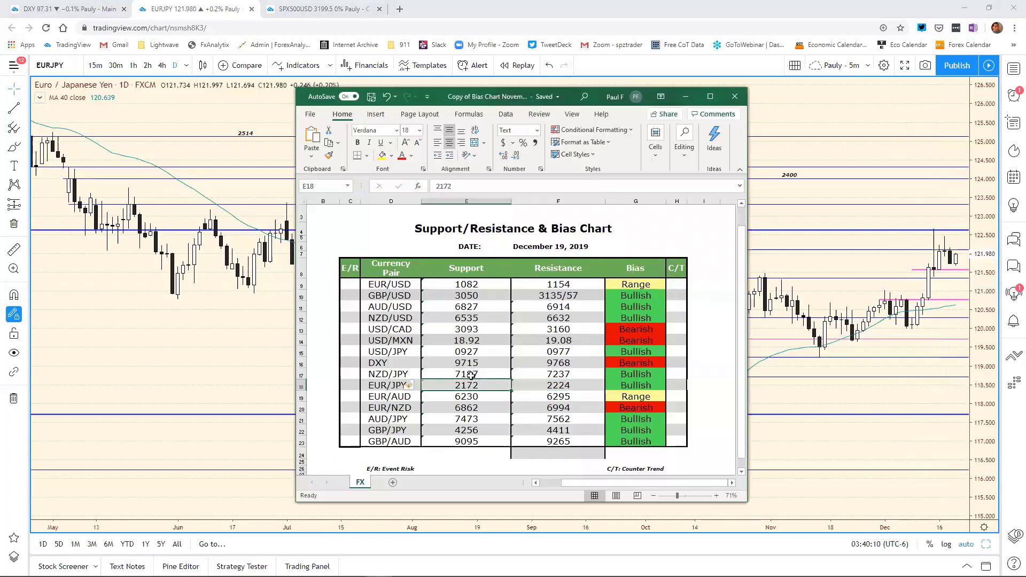
{"action": "left_click", "coordinate": [472, 196]}
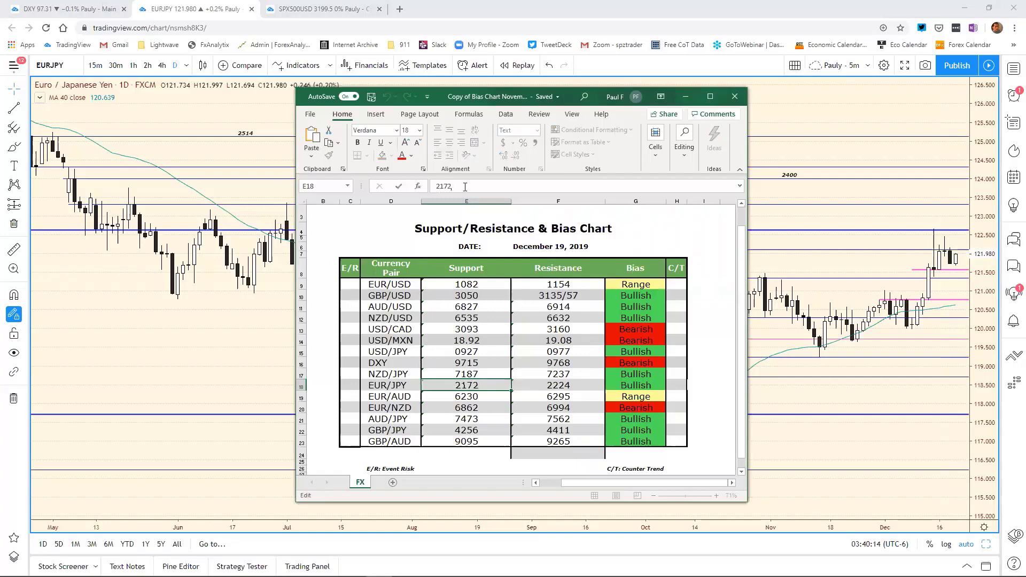
{"action": "key", "text": "BackSpace"}
{"action": "key", "text": "BackSpace"}
{"action": "type", "text": "53"}
{"action": "key", "text": "Return"}
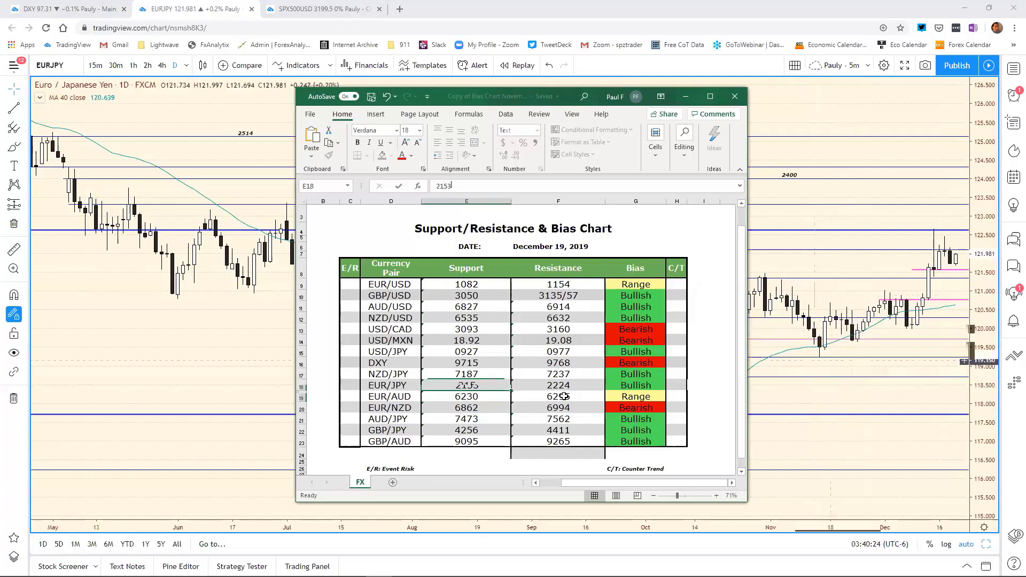
{"action": "key", "text": "Return"}
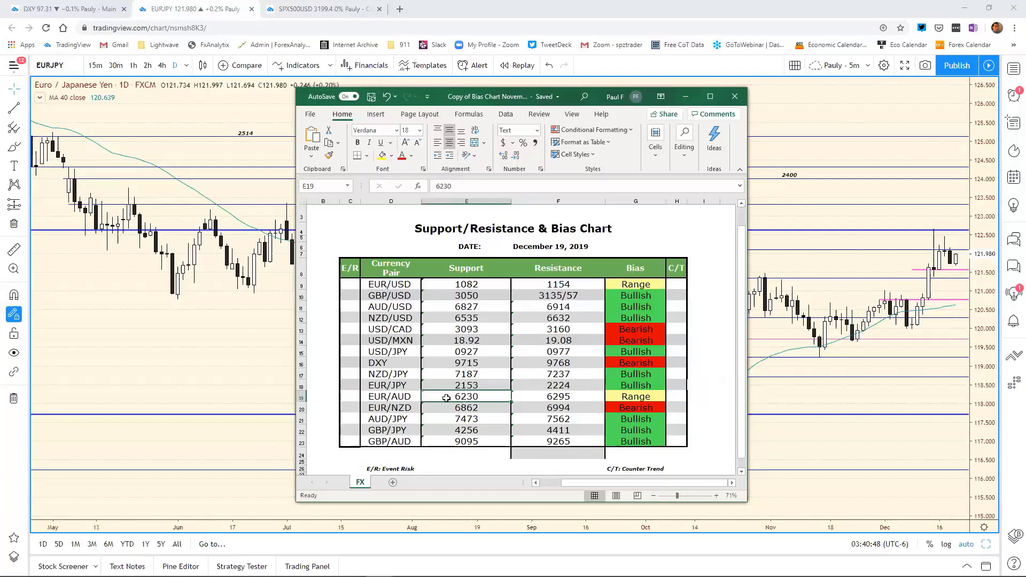
{"action": "left_click_drag", "start_coordinate": [594, 97], "coordinate": [512, 96]}
{"action": "left_click", "coordinate": [602, 96]}
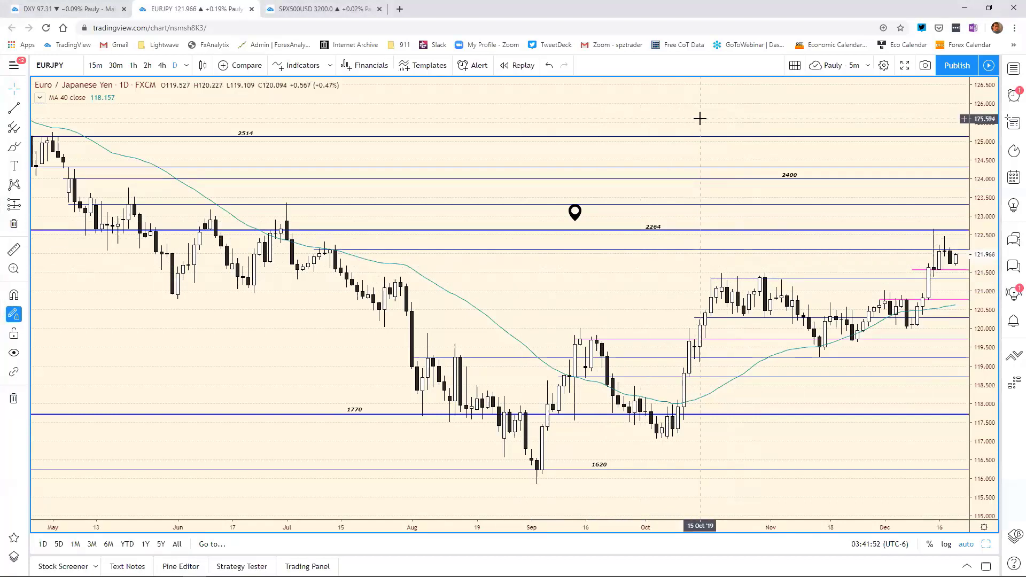
Load the EURAUD daily chart and zoom into recent months to review its 6341 and 6095 levels
{"action": "type", "text": "EUR"}
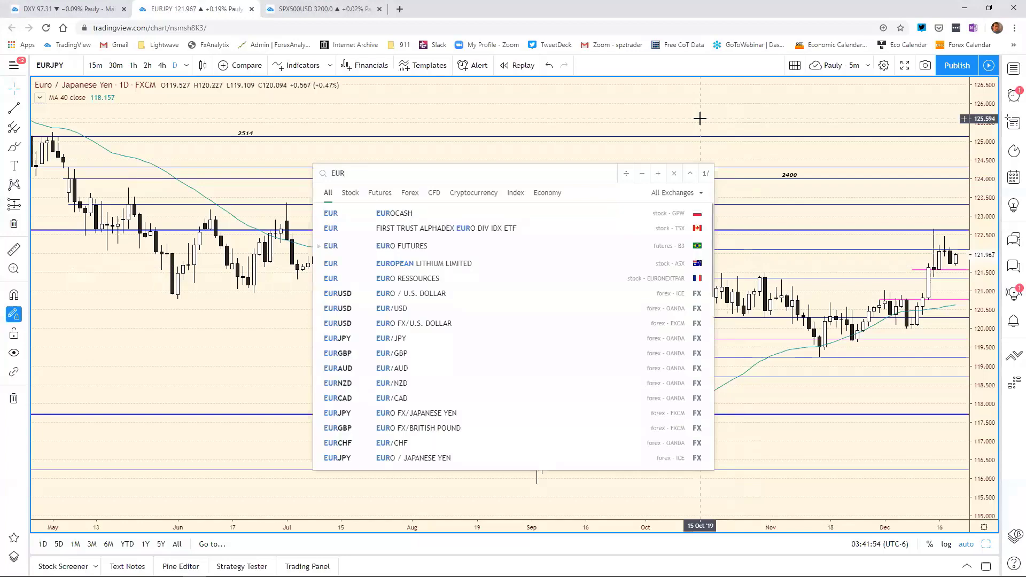
{"action": "type", "text": "AUD"}
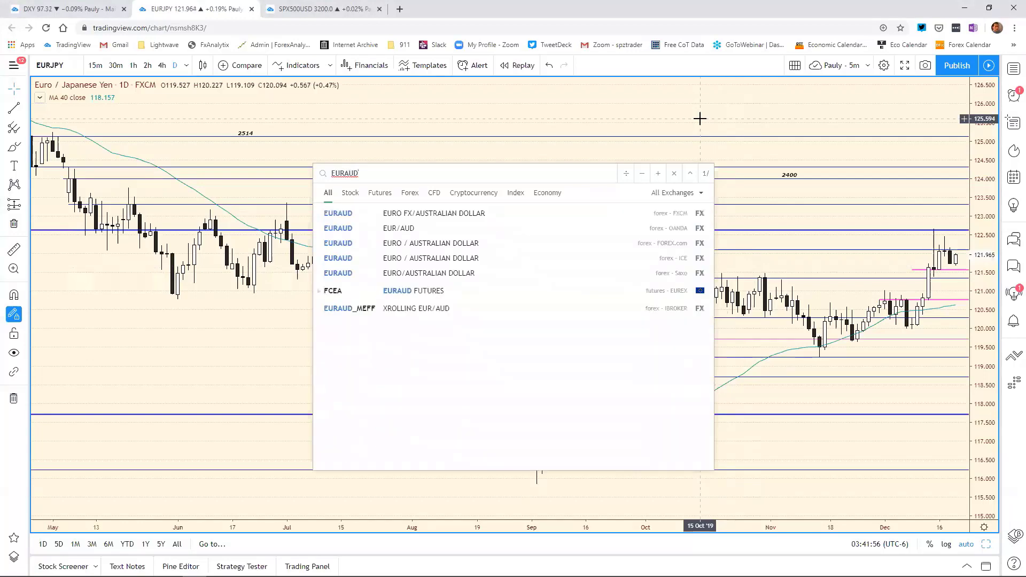
{"action": "key", "text": "Return"}
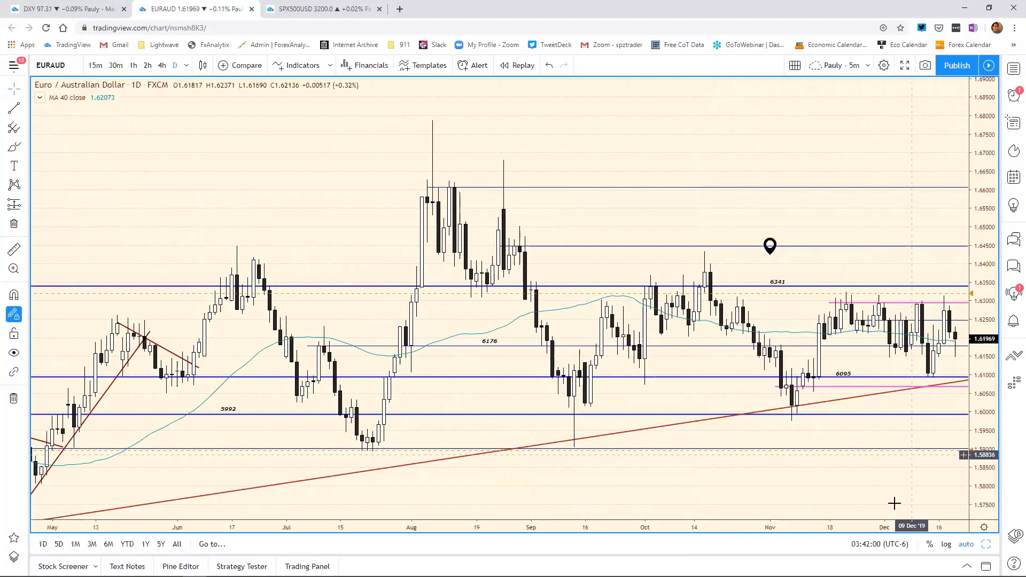
{"action": "left_click_drag", "start_coordinate": [878, 526], "coordinate": [839, 513]}
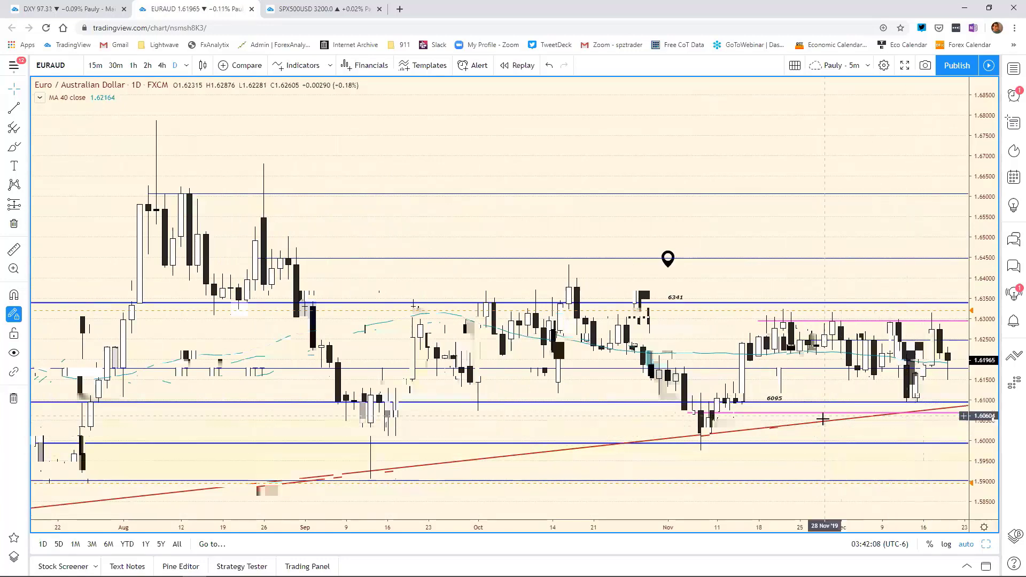
{"action": "left_click_drag", "start_coordinate": [832, 521], "coordinate": [813, 522]}
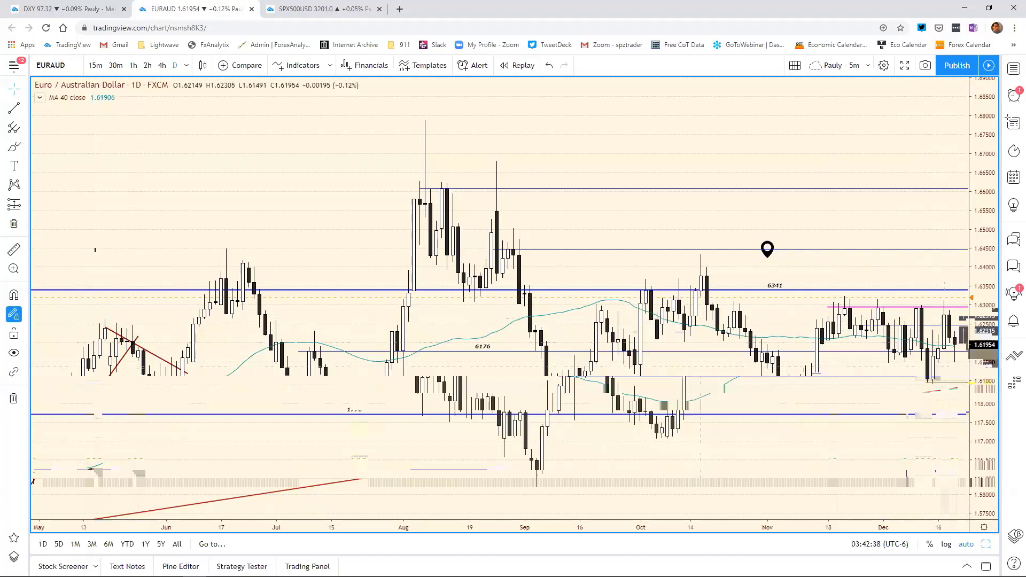
{"action": "key", "text": "alt+Tab"}
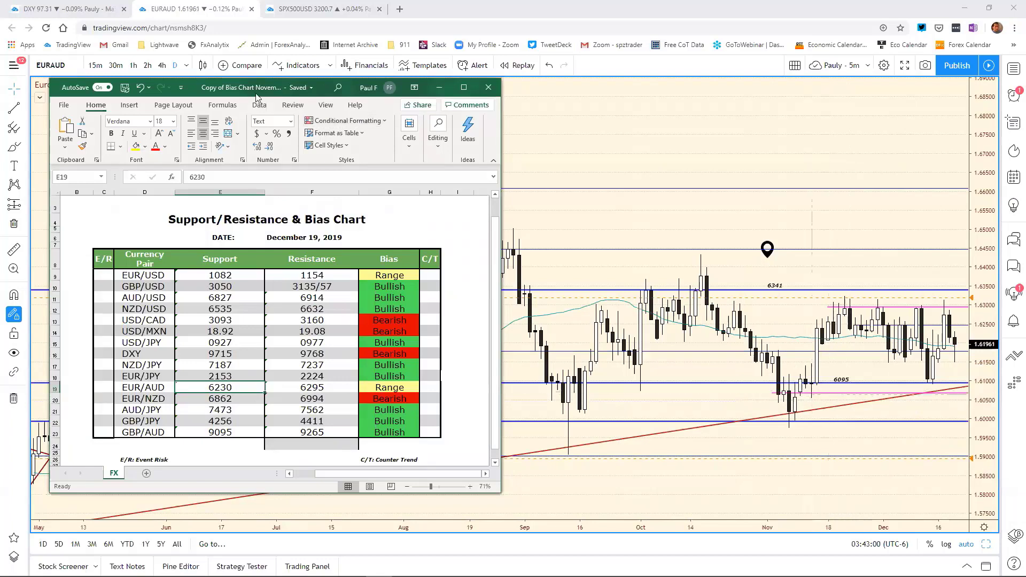
Drag the pink EUR/AUD level up to about 1.6143 and bring the bias spreadsheet back
{"action": "left_click", "coordinate": [438, 88]}
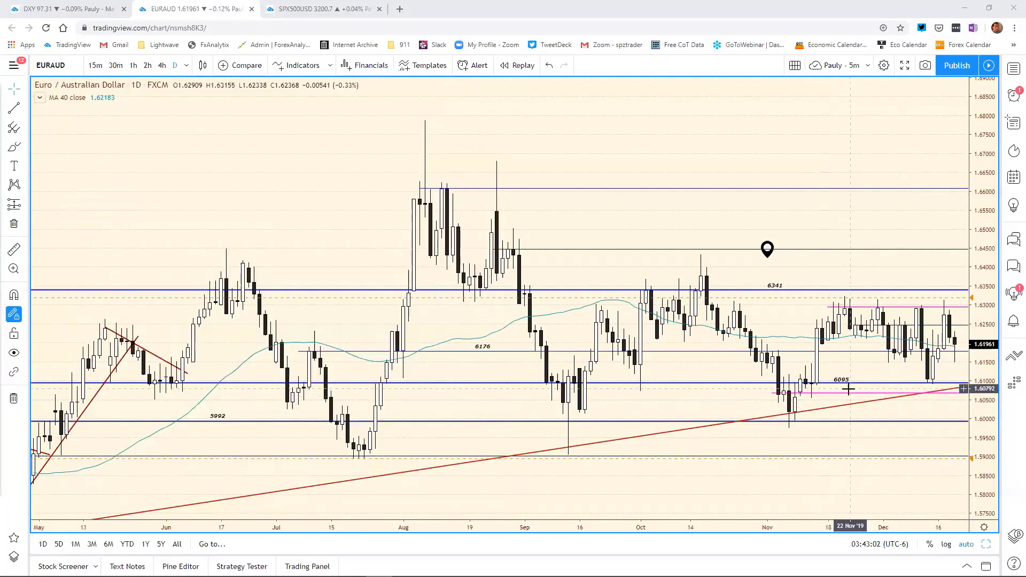
{"action": "left_click_drag", "start_coordinate": [850, 394], "coordinate": [830, 363]}
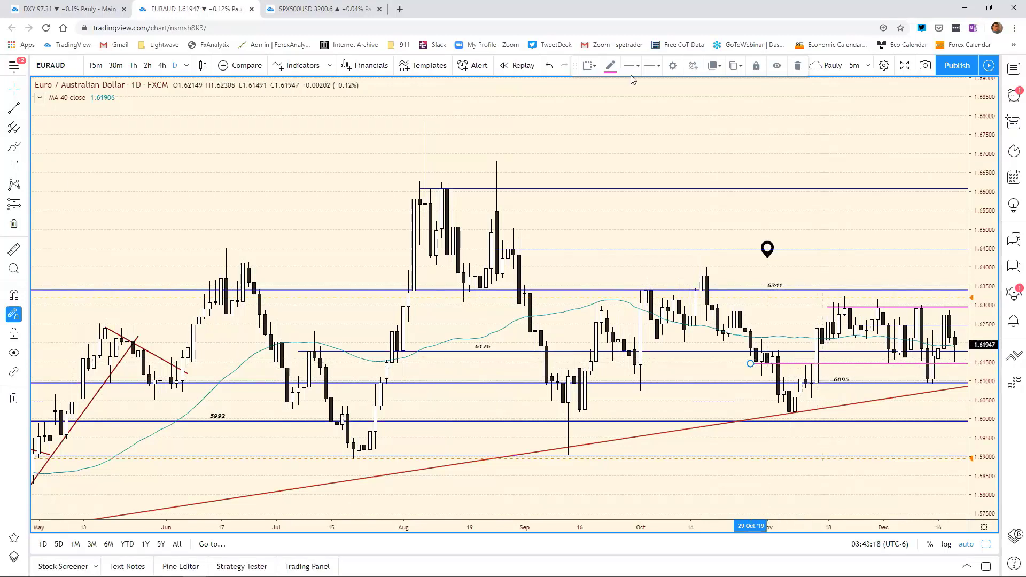
{"action": "key", "text": "alt+Tab"}
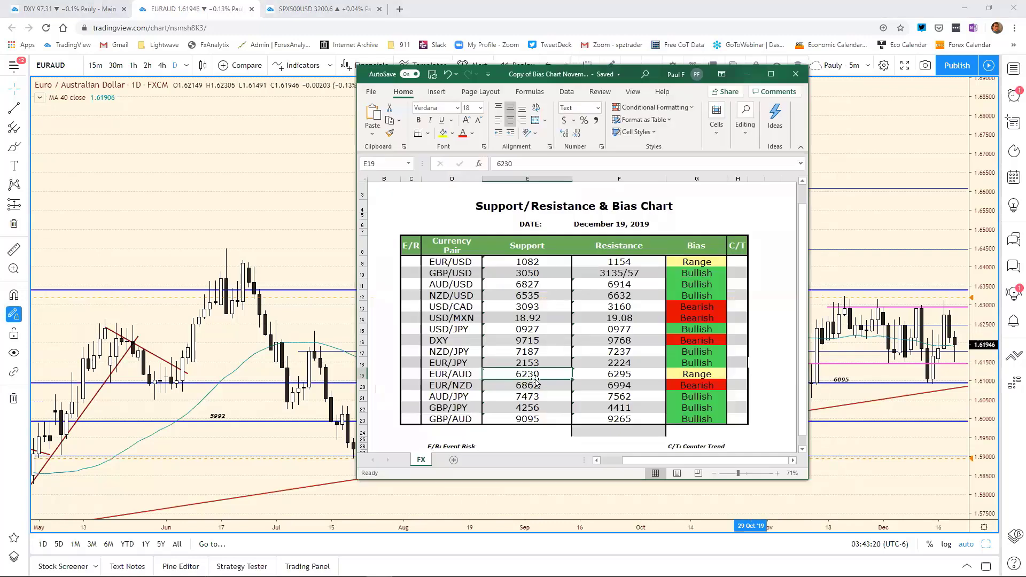
Change the EUR/AUD support cell E19 from 6230 to 6145, then minimize Excel
{"action": "left_click", "coordinate": [536, 170]}
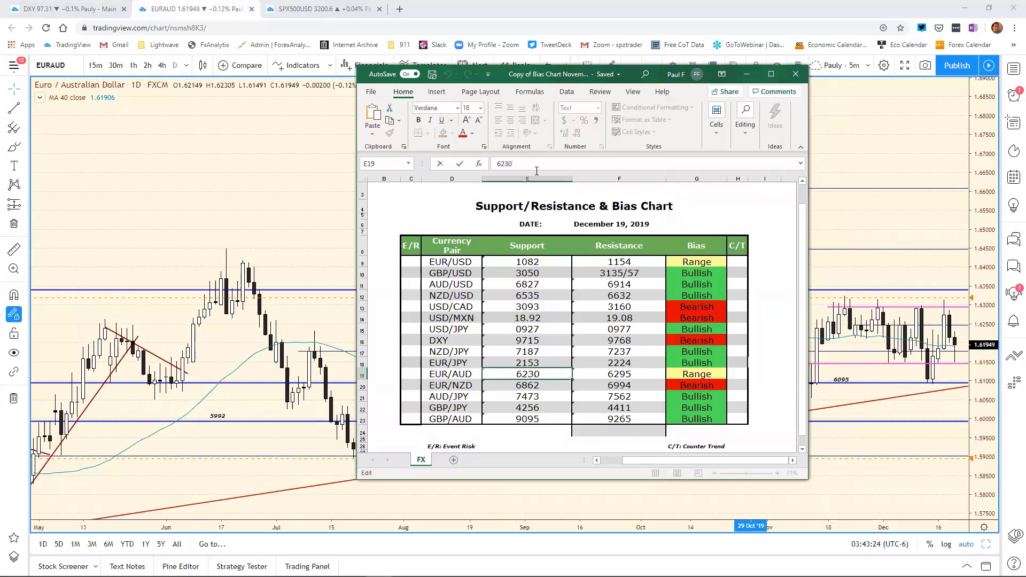
{"action": "key", "text": "BackSpace"}
{"action": "key", "text": "BackSpace"}
{"action": "key", "text": "BackSpace"}
{"action": "type", "text": "145"}
{"action": "key", "text": "Return"}
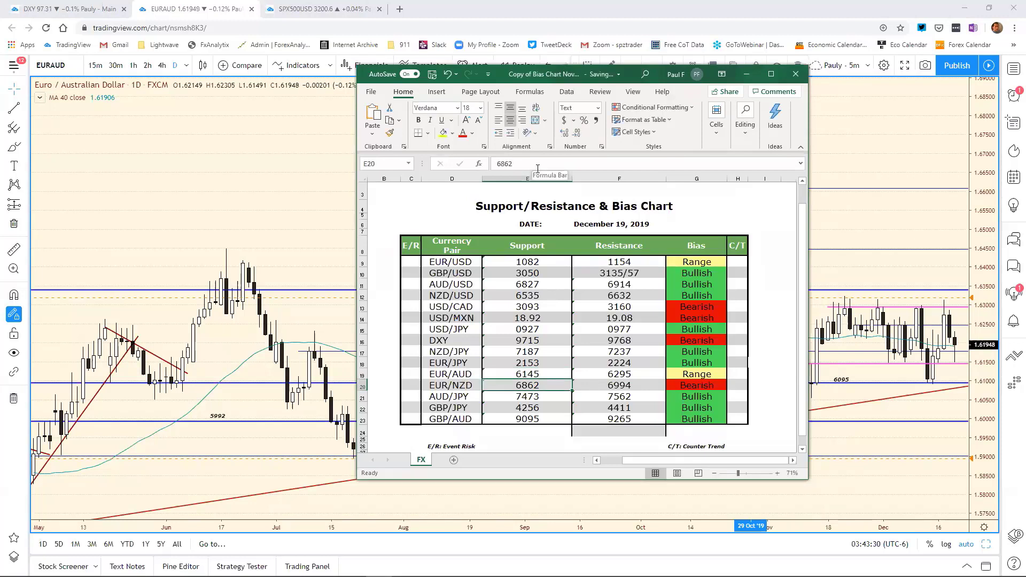
{"action": "key", "text": "Up"}
{"action": "left_click", "coordinate": [538, 169]}
{"action": "key", "text": "Escape"}
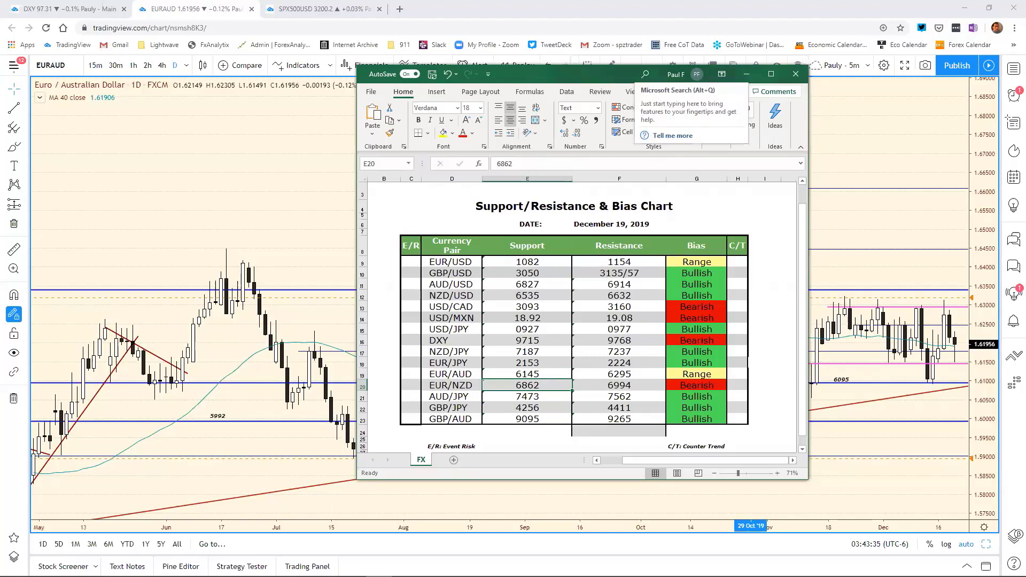
{"action": "left_click", "coordinate": [747, 73]}
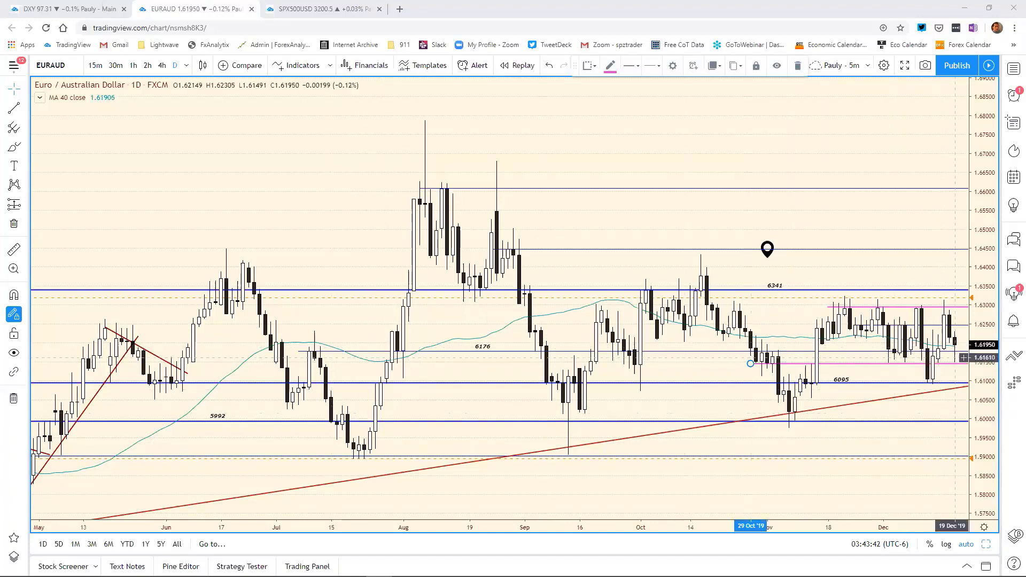
Deselect the pink line and load the EURNZD daily chart through symbol search
{"action": "left_click", "coordinate": [814, 327]}
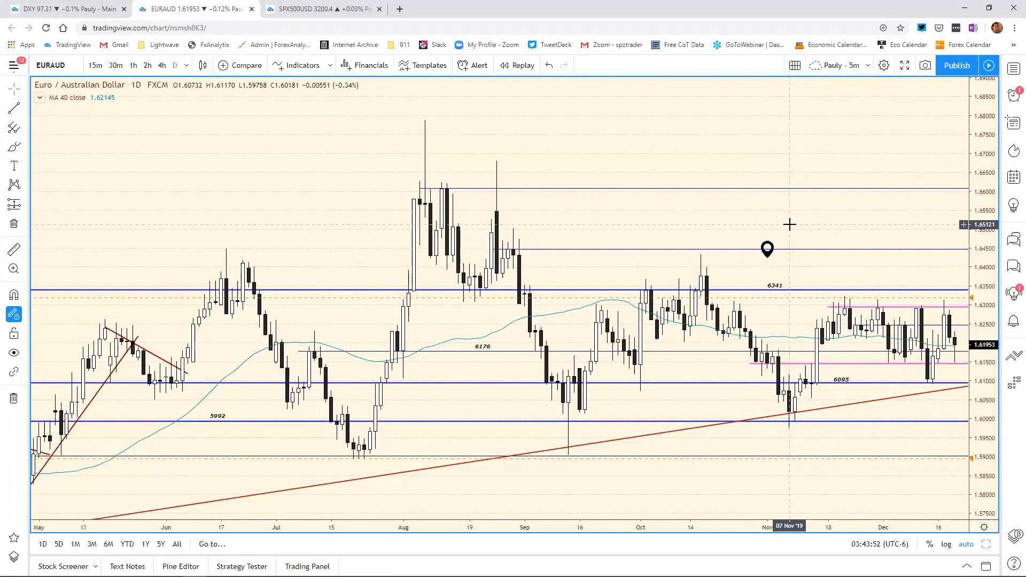
{"action": "key", "text": "e"}
{"action": "key", "text": "3"}
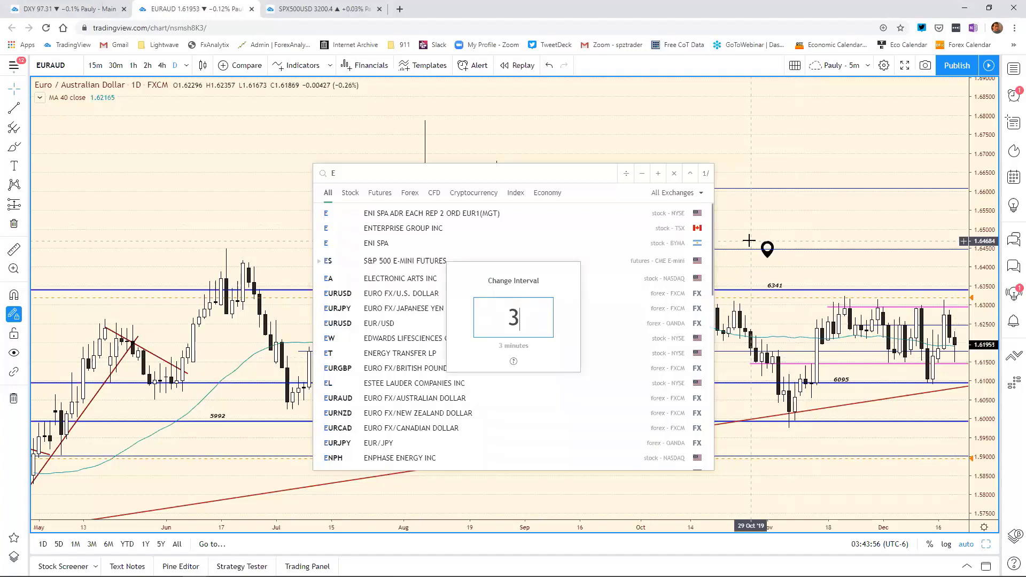
{"action": "key", "text": "BackSpace"}
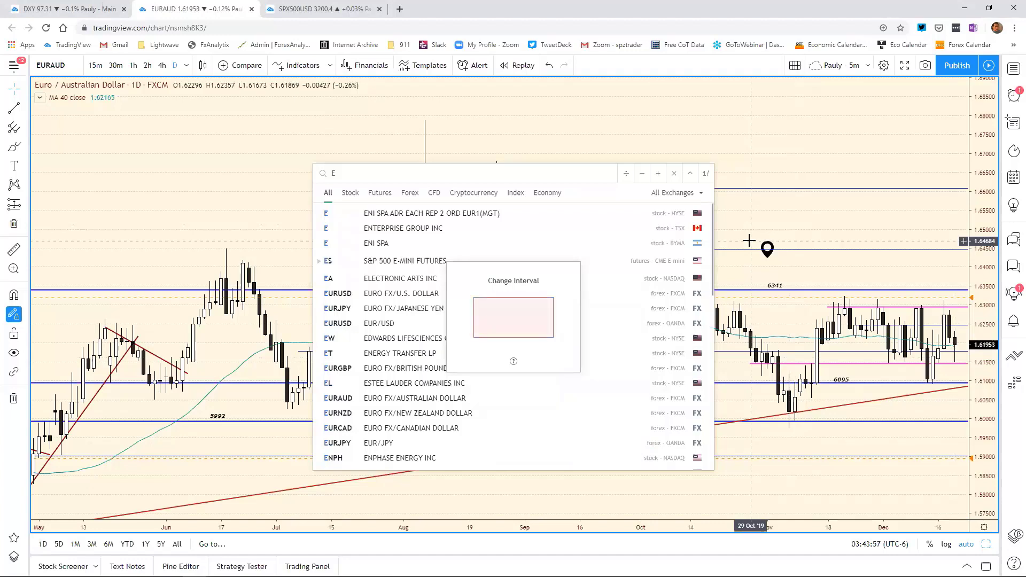
{"action": "left_click", "coordinate": [397, 176]}
{"action": "type", "text": "EU"}
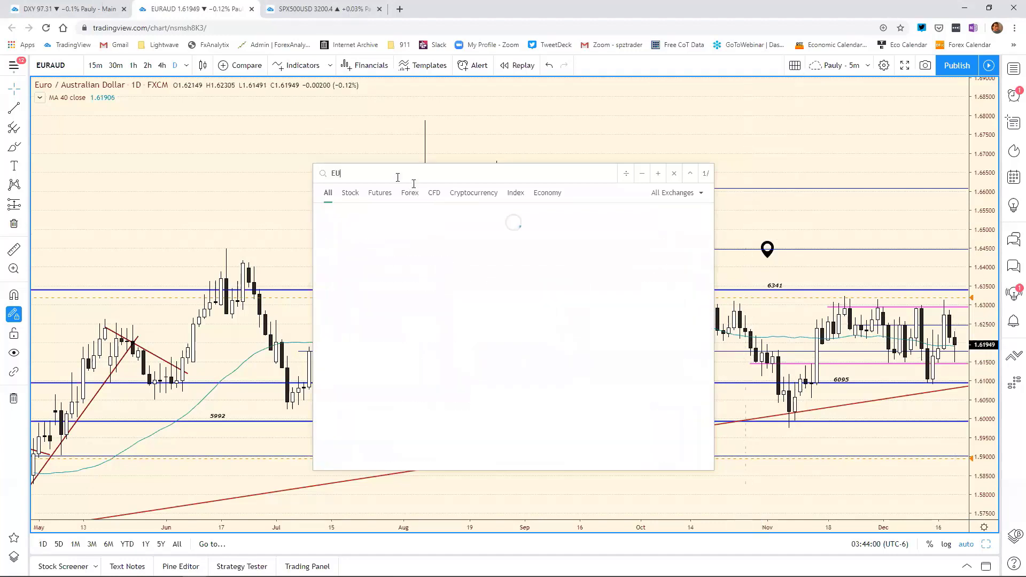
{"action": "type", "text": "RNZD"}
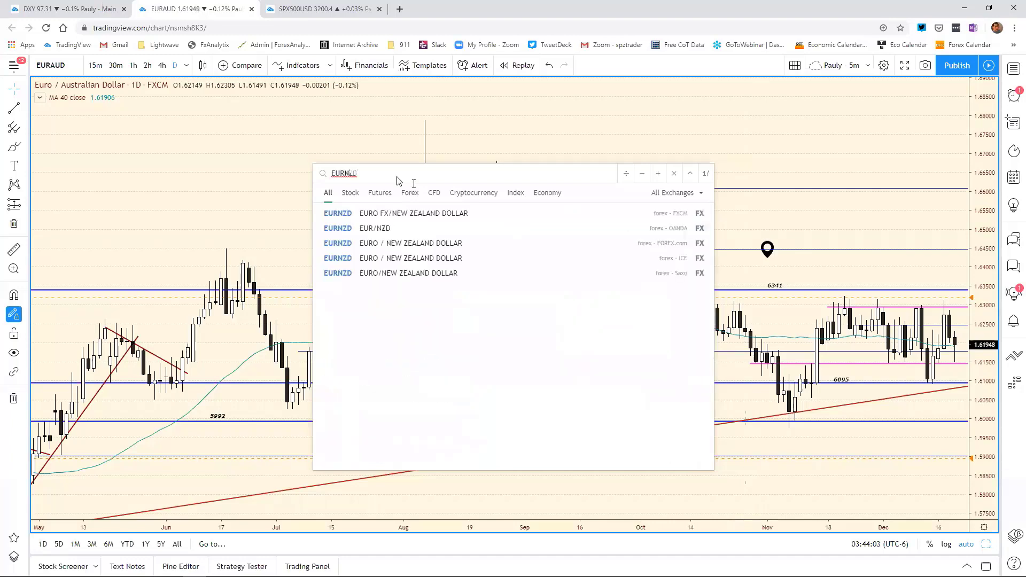
{"action": "key", "text": "Return"}
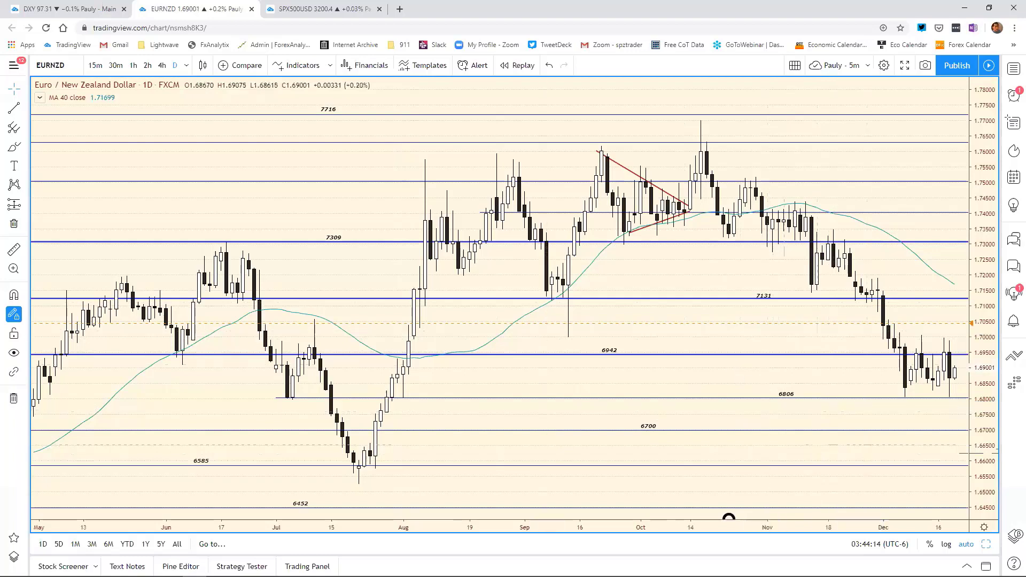
Bring the Excel bias sheet over the chart to compare EUR/NZD levels 6862/6994, Bearish
{"action": "key", "text": "alt+Tab"}
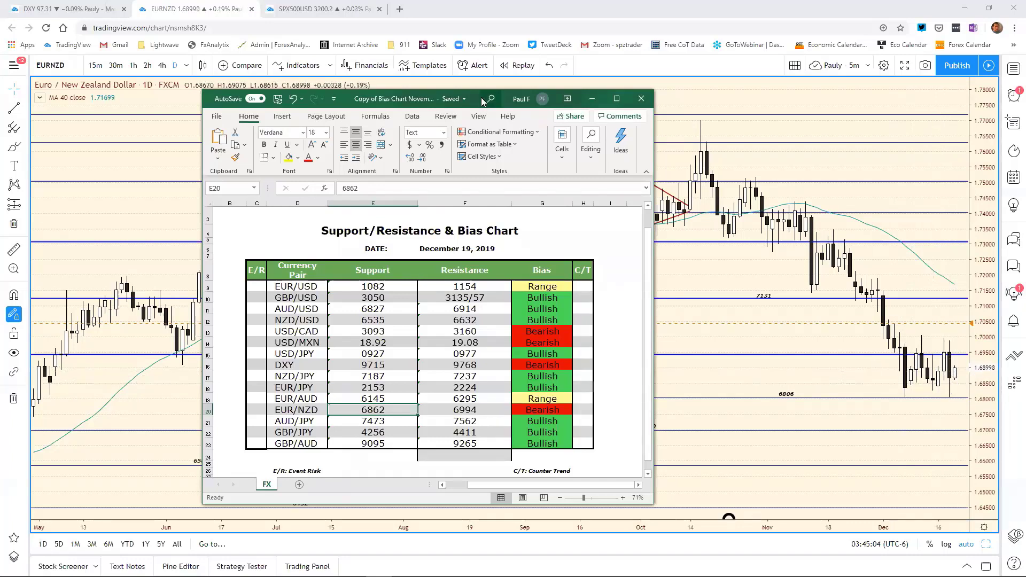
Switch back to TradingView and type AUDJ to search for AUDJPY
{"action": "key", "text": "alt+Tab"}
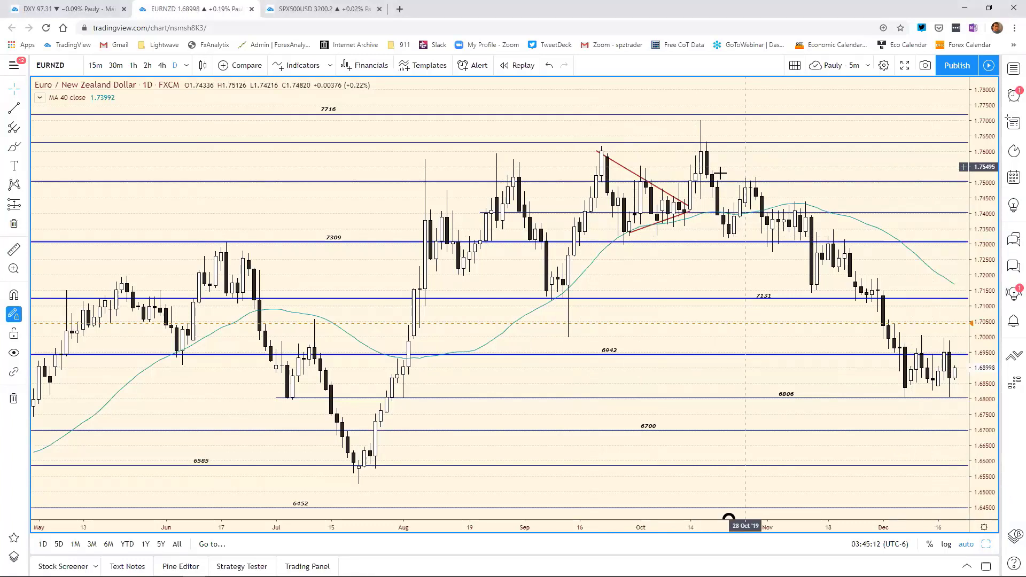
{"action": "type", "text": "AUDJPY"}
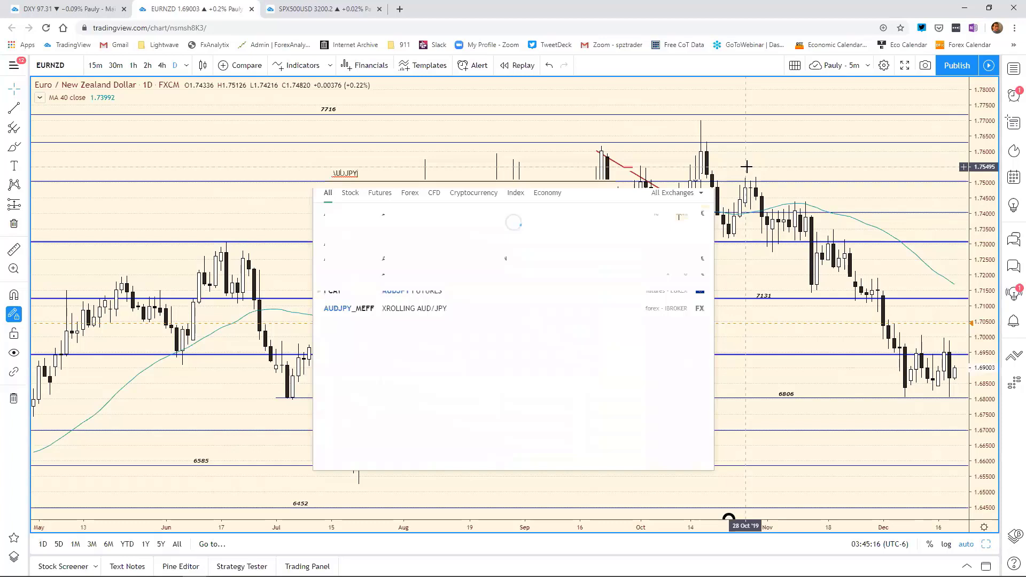
Load the AUDJPY daily chart and bring up the bias sheet showing 7473/7562, Bullish
{"action": "key", "text": "Return"}
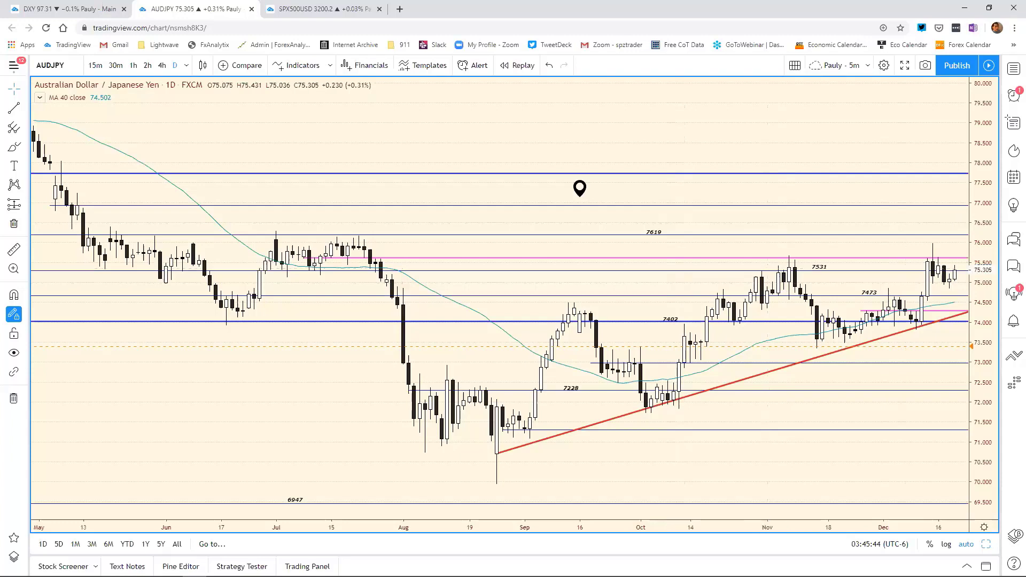
{"action": "key", "text": "alt+Tab"}
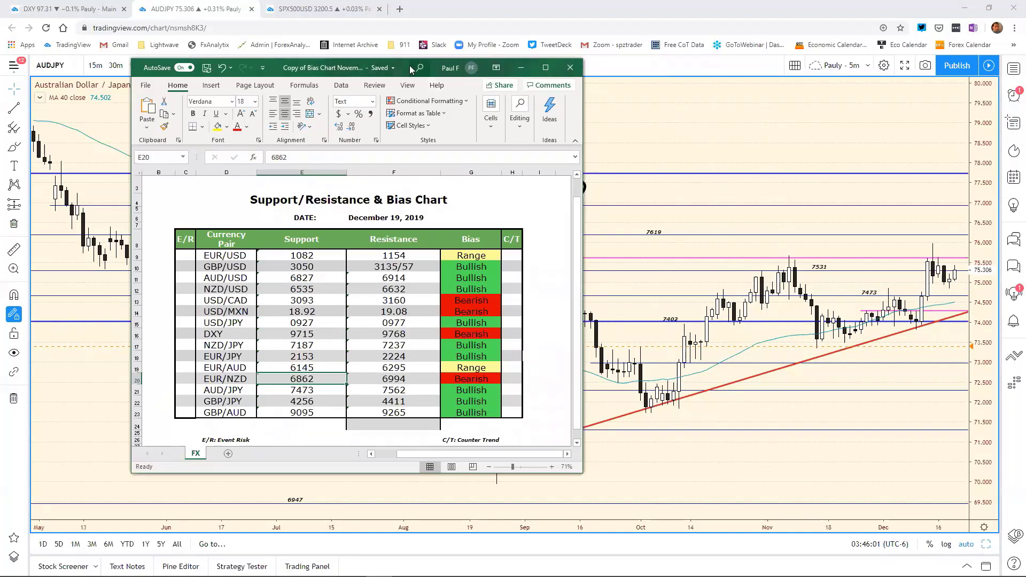
Minimize Excel and restore TradingView's eight-chart grid layout
{"action": "key", "text": "super+Down"}
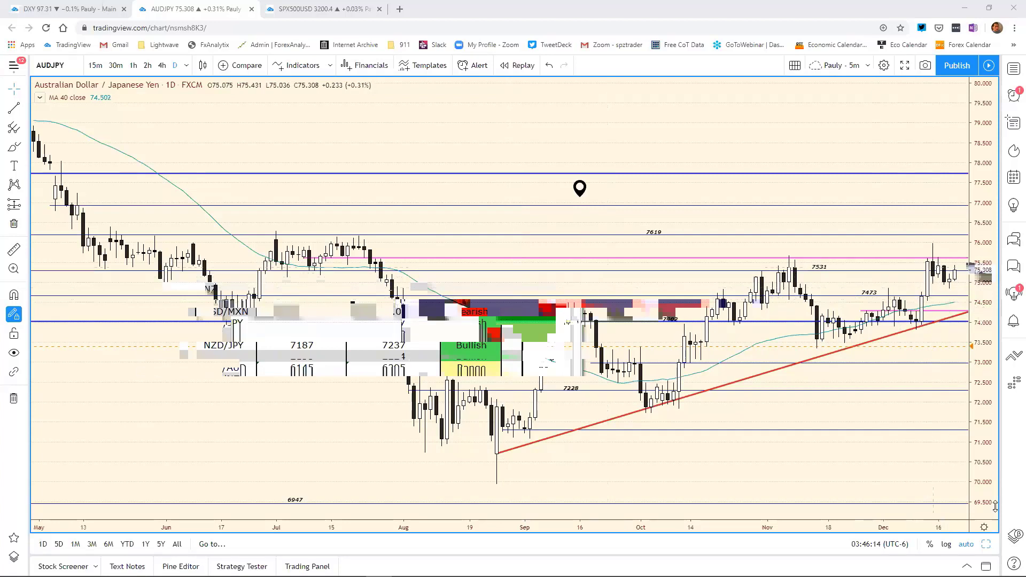
{"action": "left_click", "coordinate": [987, 545]}
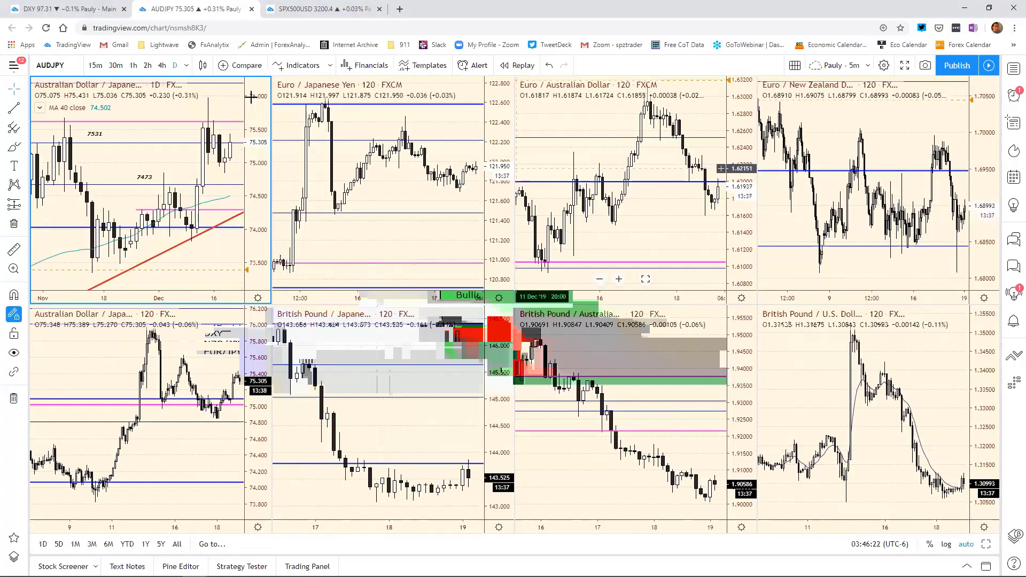
Switch the top-left chart to GBPJPY and expand it to full layout with Alt+Enter
{"action": "type", "text": "GB"}
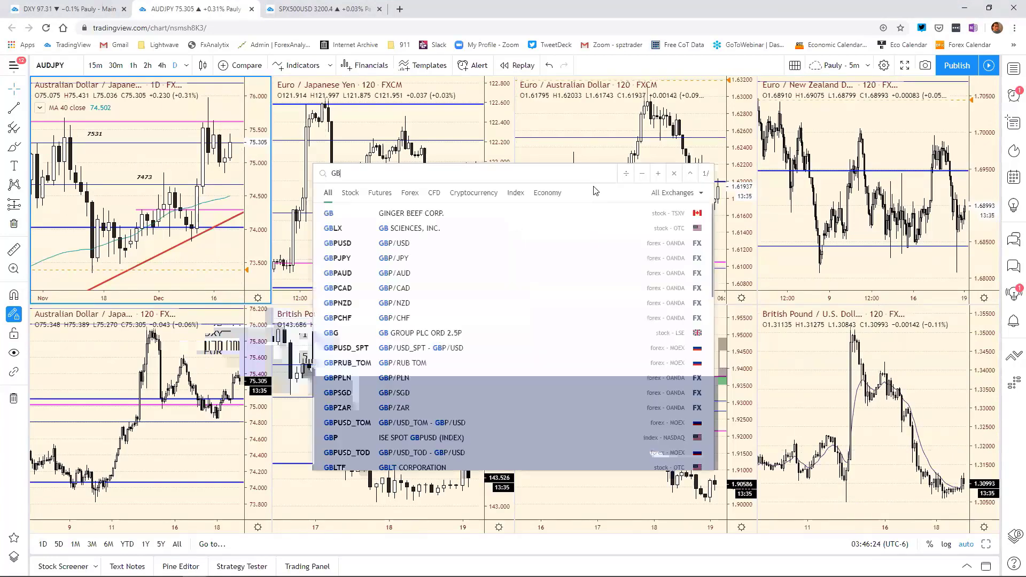
{"action": "type", "text": "PJPY"}
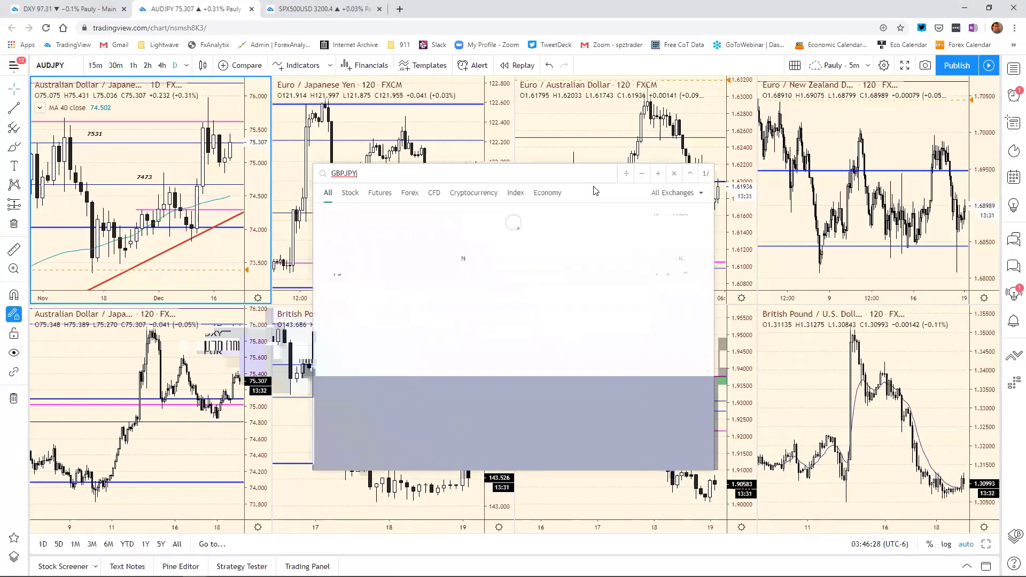
{"action": "key", "text": "Return"}
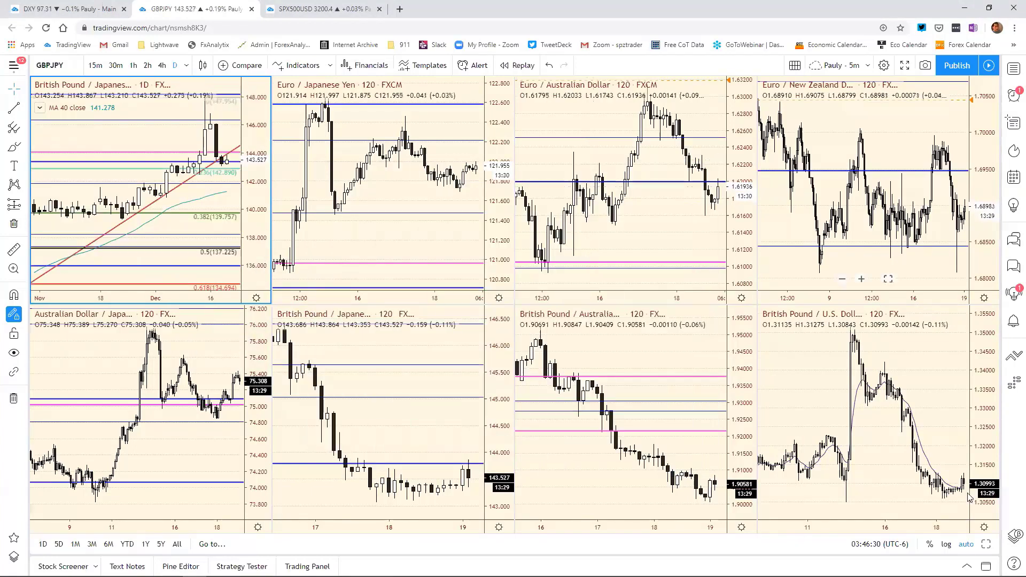
{"action": "key", "text": "alt+Return"}
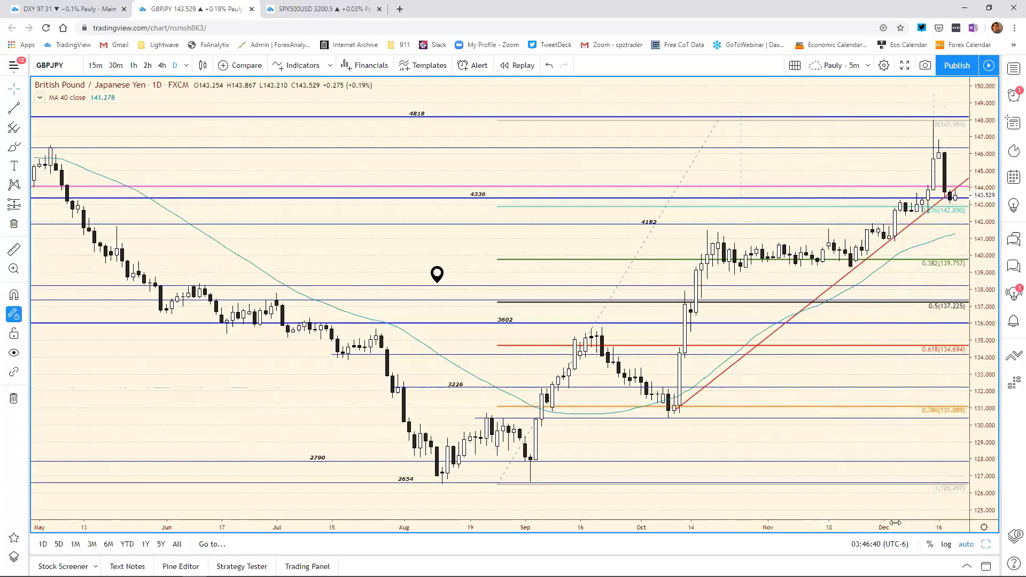
Zoom into the recent GBP/JPY daily candles, then switch to the bias workbook
{"action": "scroll", "coordinate": [607, 442], "scroll_direction": "up", "scroll_amount": 5}
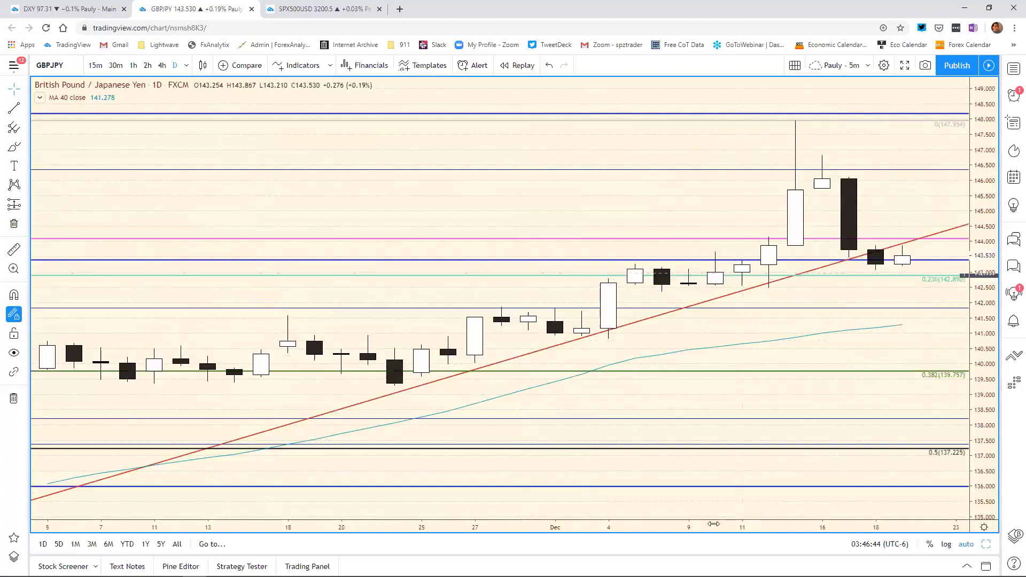
{"action": "left_click_drag", "start_coordinate": [871, 529], "coordinate": [943, 529]}
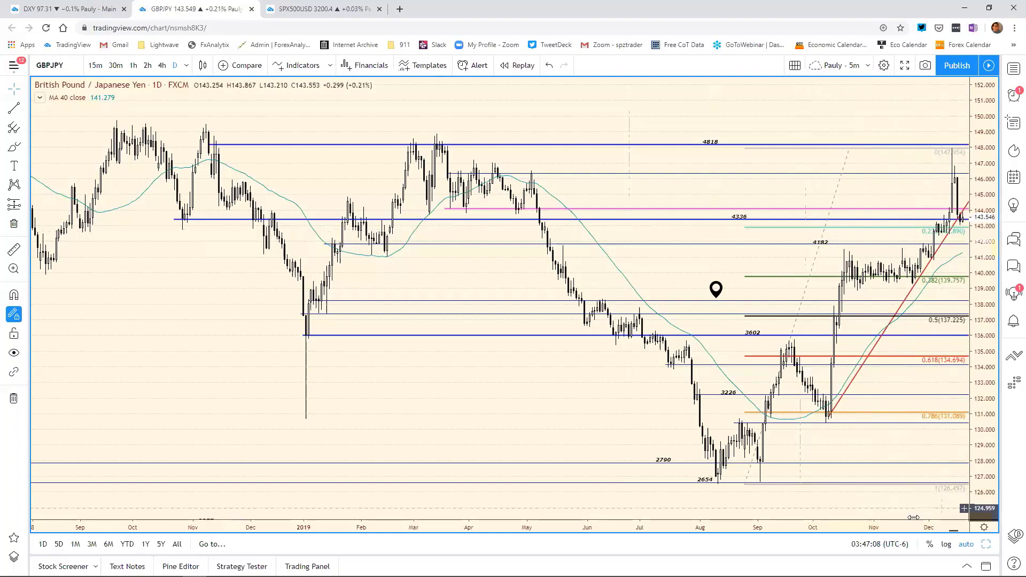
{"action": "scroll", "coordinate": [929, 240], "scroll_direction": "up", "scroll_amount": 5}
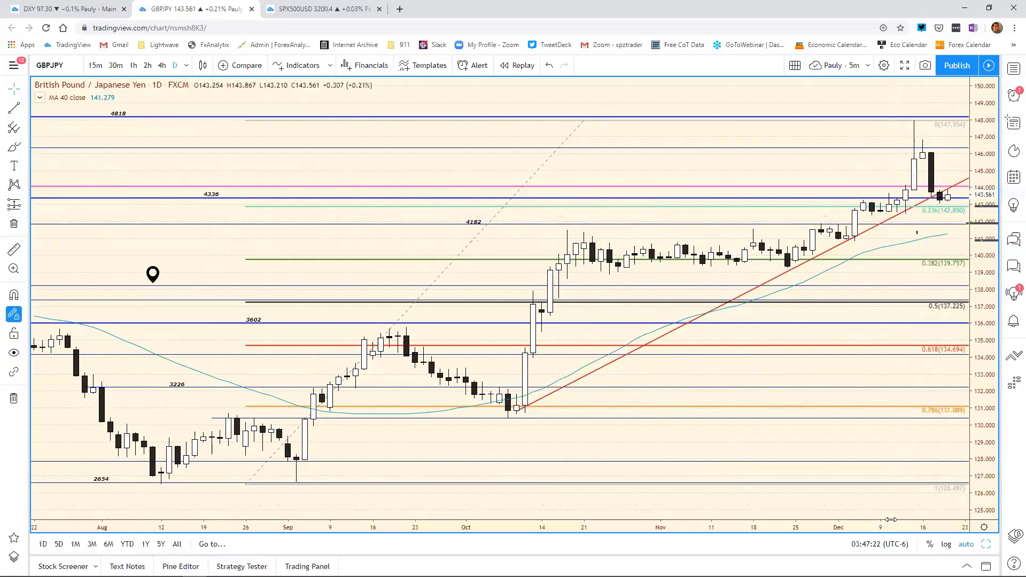
{"action": "scroll", "coordinate": [889, 521], "scroll_direction": "up", "scroll_amount": 5}
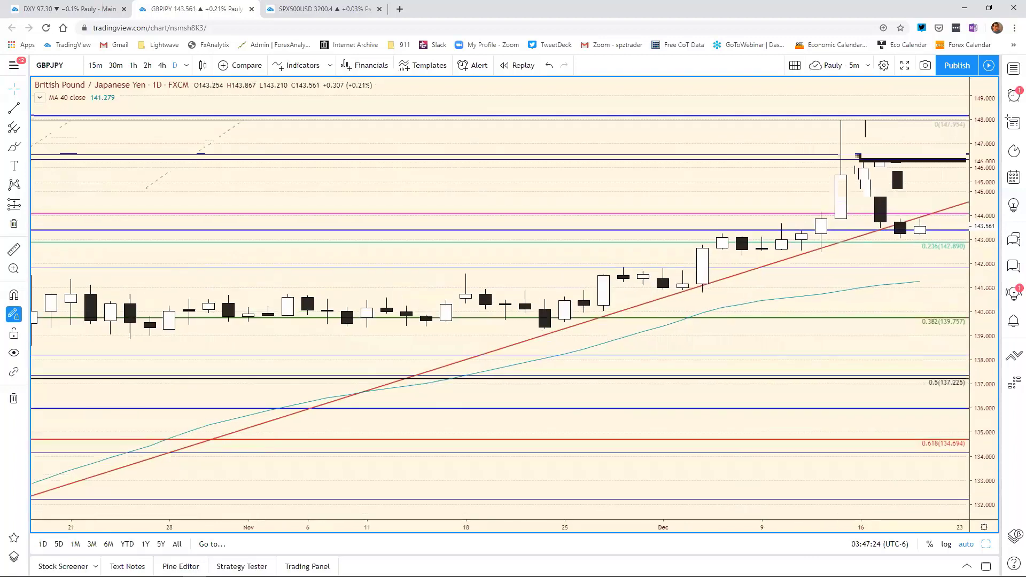
{"action": "scroll", "coordinate": [572, 303], "scroll_direction": "up", "scroll_amount": 3}
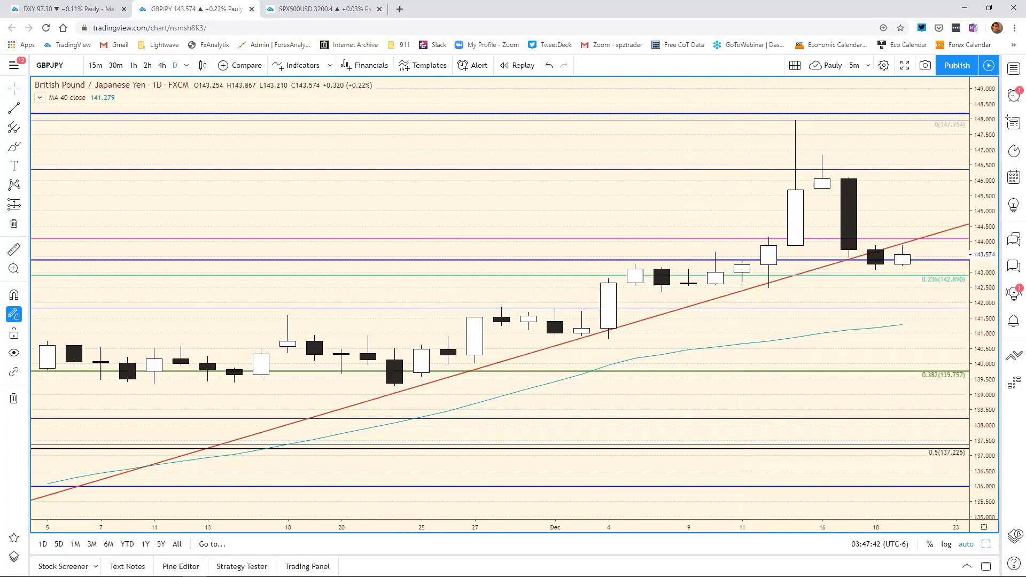
{"action": "key", "text": "alt+Tab"}
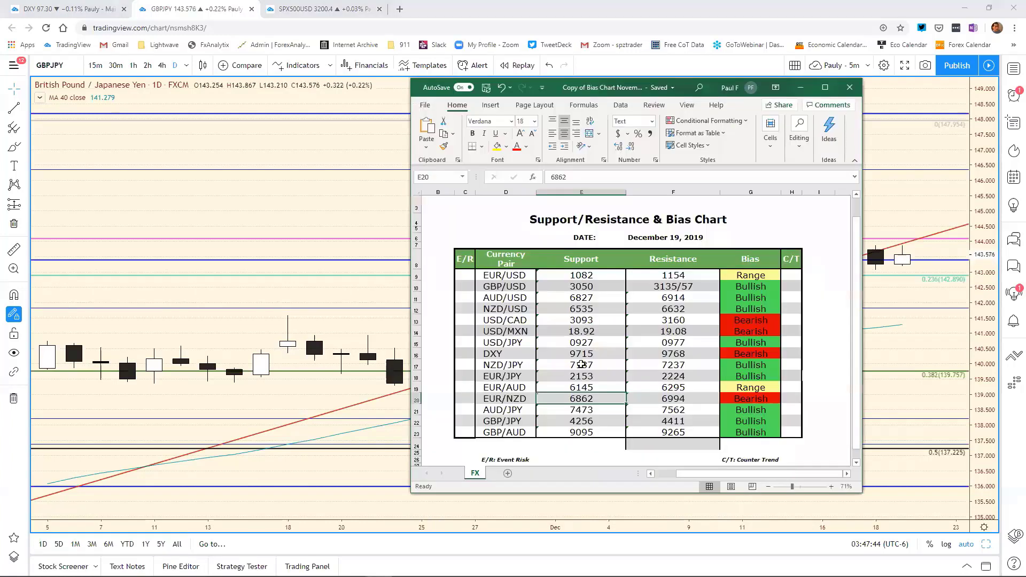
Correct the GBP/JPY support from 4256 to 4265 and glance back at the chart
{"action": "left_click", "coordinate": [592, 388]}
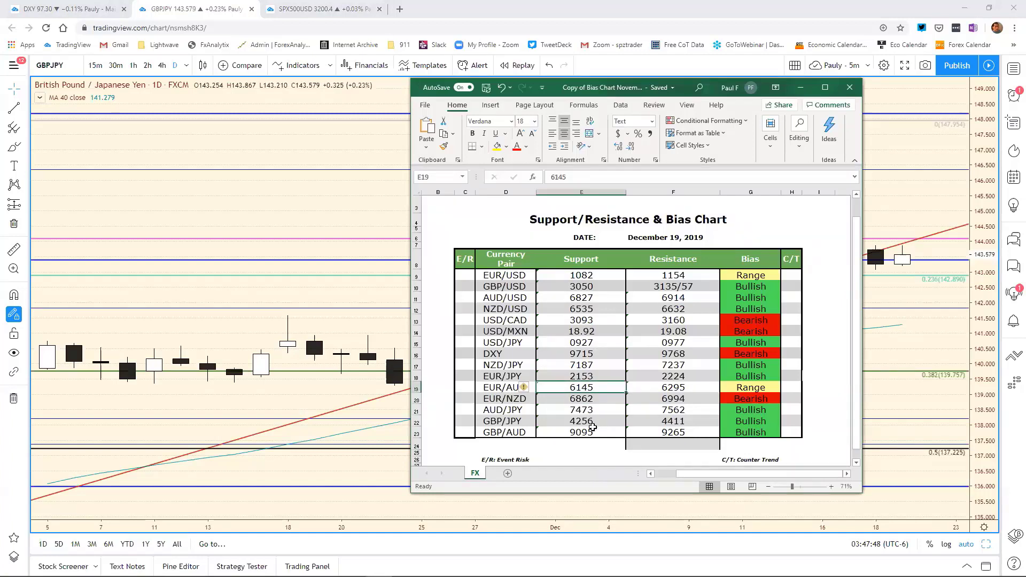
{"action": "left_click", "coordinate": [594, 428]}
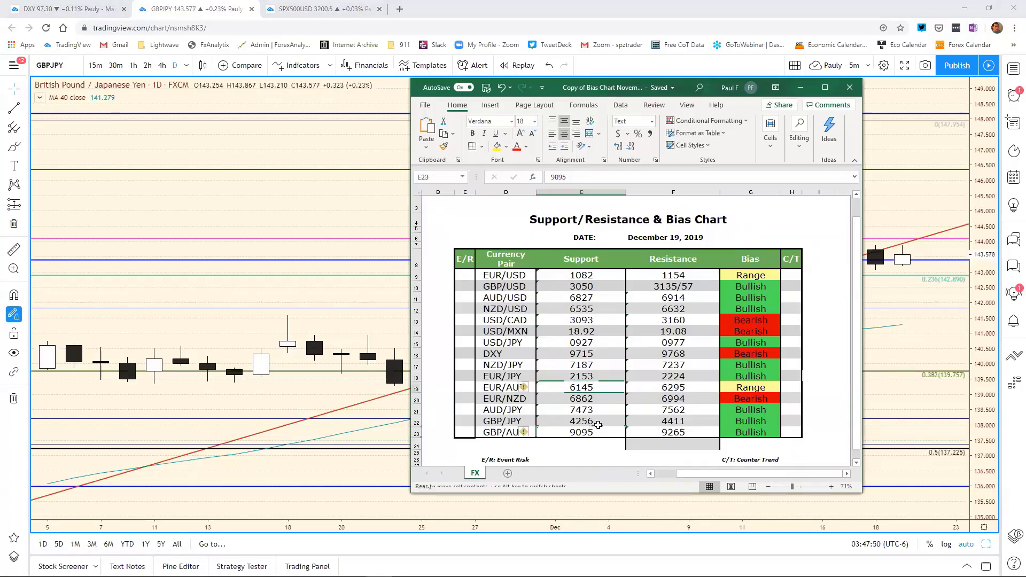
{"action": "left_click", "coordinate": [601, 421]}
{"action": "left_click", "coordinate": [583, 174]}
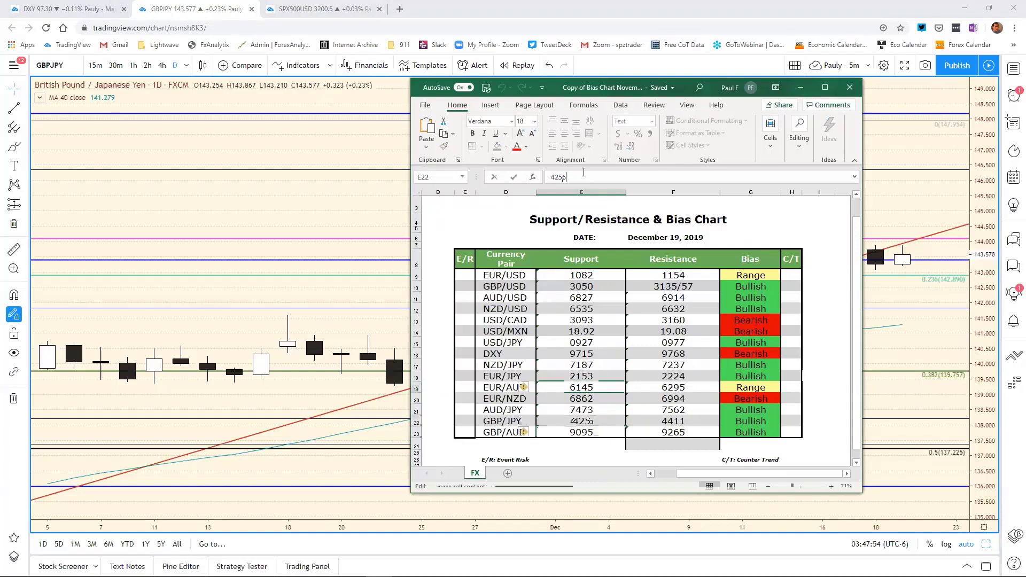
{"action": "key", "text": "BackSpace"}
{"action": "key", "text": "BackSpace"}
{"action": "type", "text": "65"}
{"action": "key", "text": "ctrl+Return"}
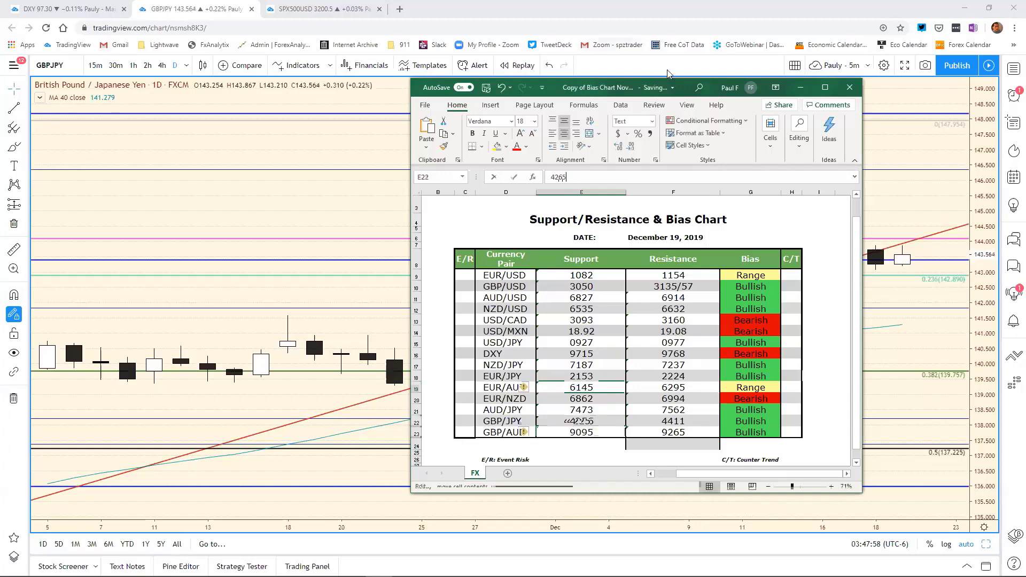
{"action": "key", "text": "alt+Tab"}
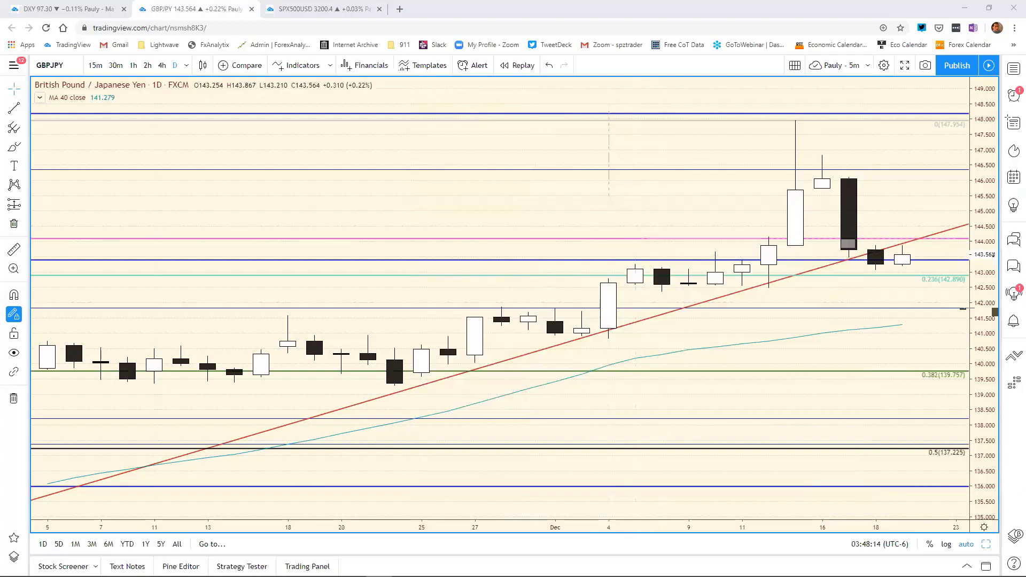
Change the GBP/JPY resistance from 4411 to 4410, then return to the chart
{"action": "key", "text": "alt+Tab"}
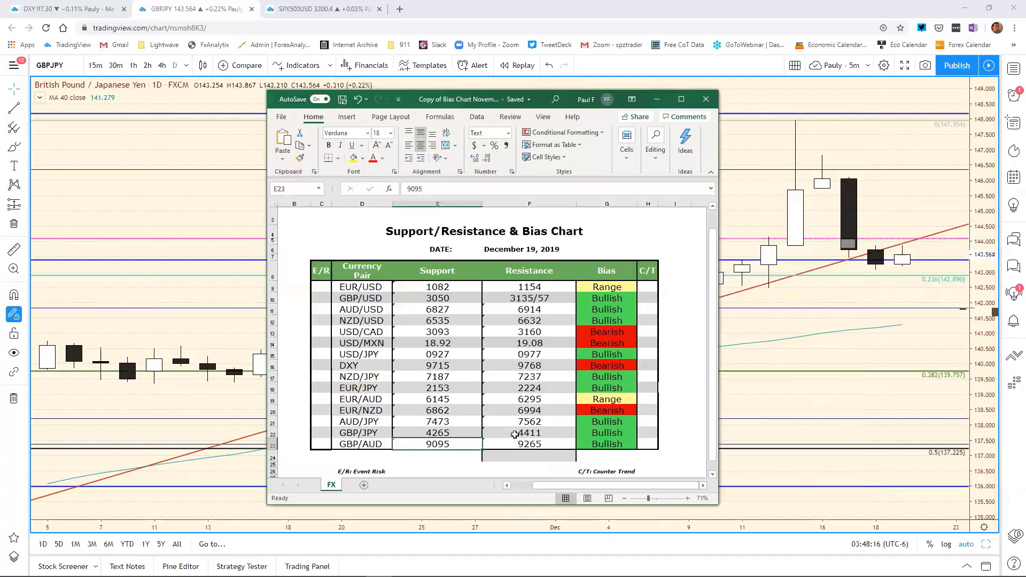
{"action": "left_click", "coordinate": [543, 433]}
{"action": "left_click", "coordinate": [424, 191]}
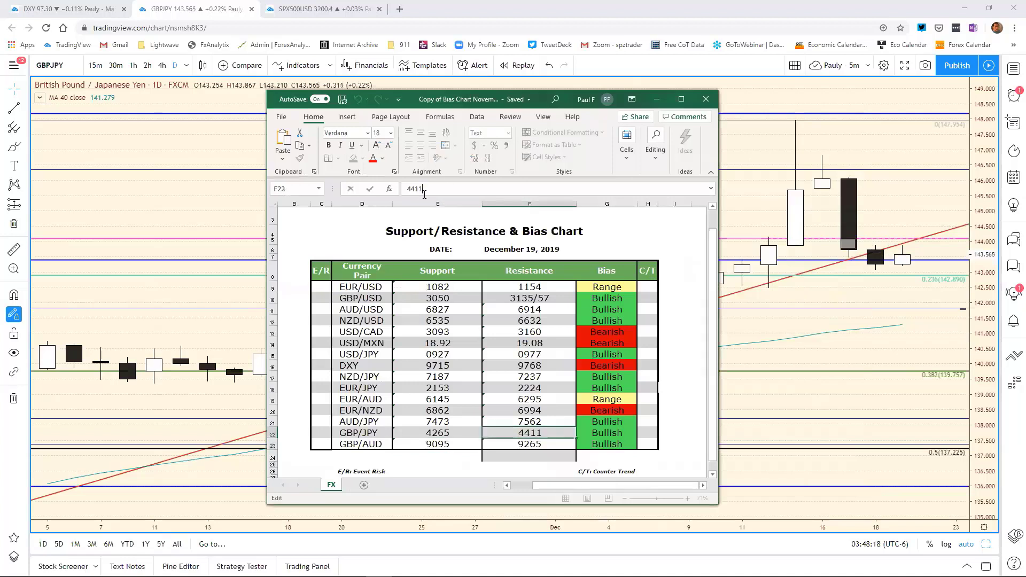
{"action": "key", "text": "BackSpace"}
{"action": "type", "text": "0"}
{"action": "key", "text": "Return"}
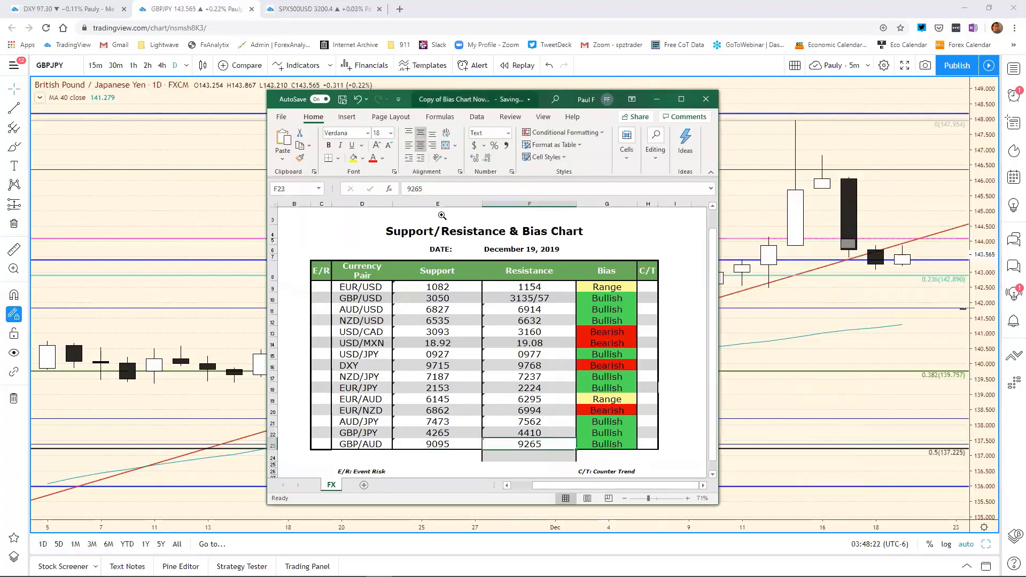
{"action": "left_click_drag", "start_coordinate": [470, 99], "coordinate": [188, 125]}
{"action": "left_click", "coordinate": [553, 310]}
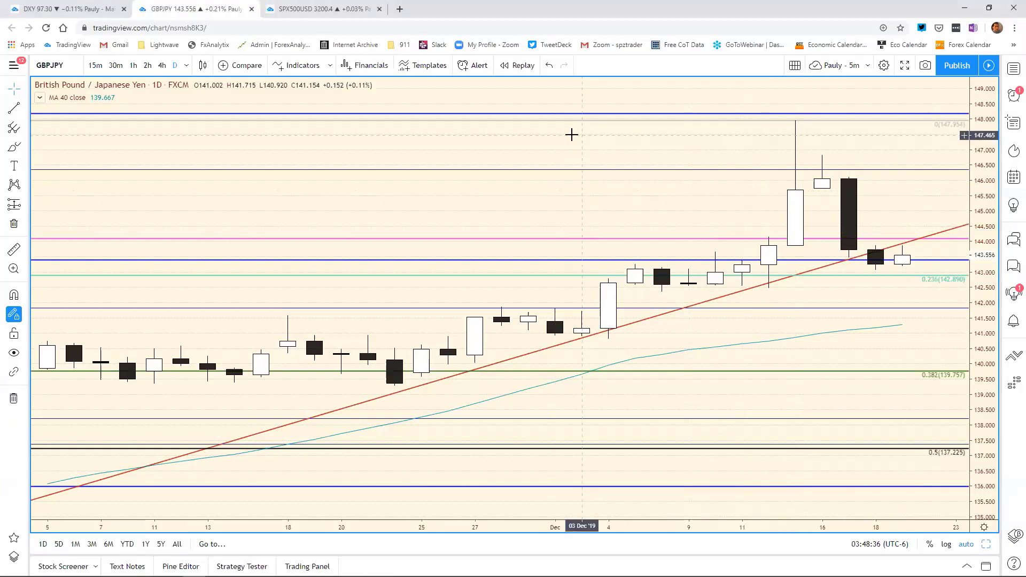
Load the GBPAUD daily chart and zoom through its marked levels
{"action": "type", "text": "GBP"}
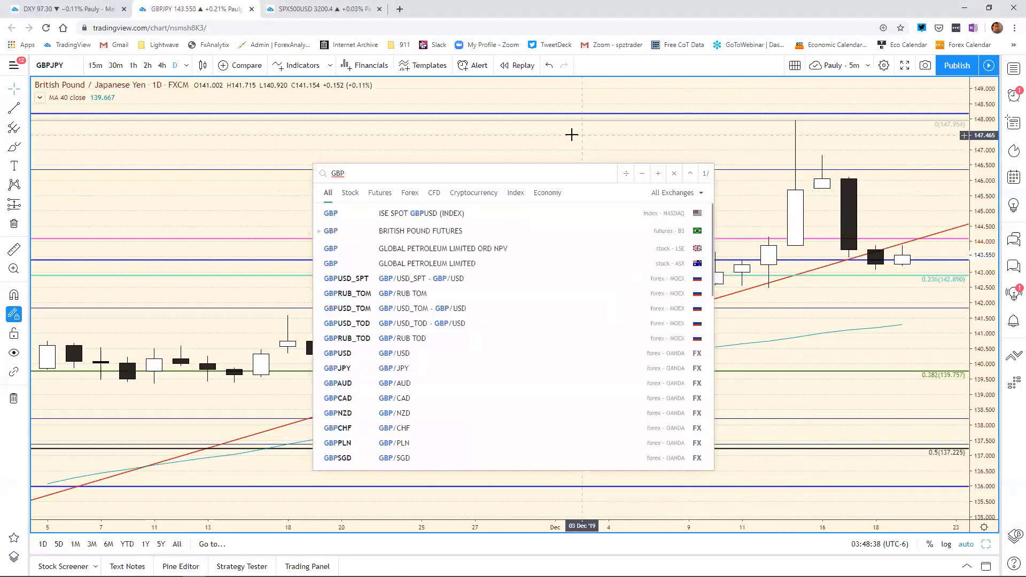
{"action": "type", "text": "AUD"}
{"action": "key", "text": "Return"}
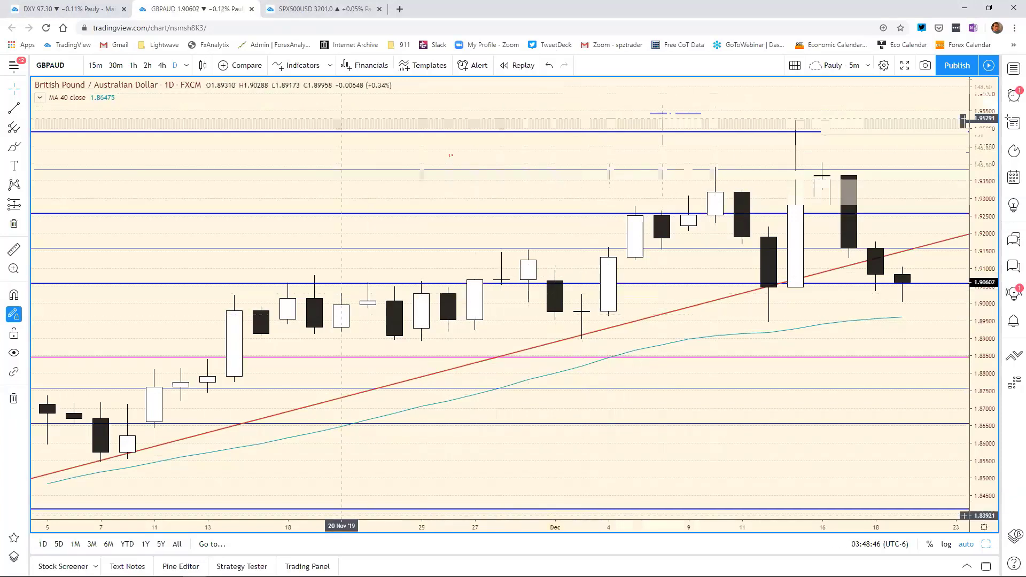
{"action": "scroll", "coordinate": [392, 519], "scroll_direction": "down", "scroll_amount": 10}
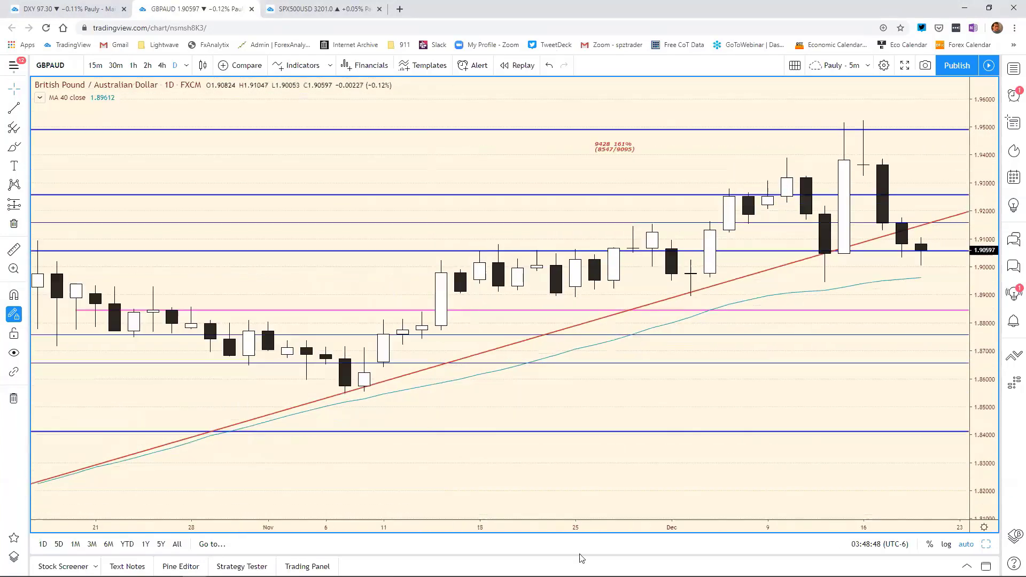
{"action": "scroll", "coordinate": [392, 519], "scroll_direction": "down", "scroll_amount": 10}
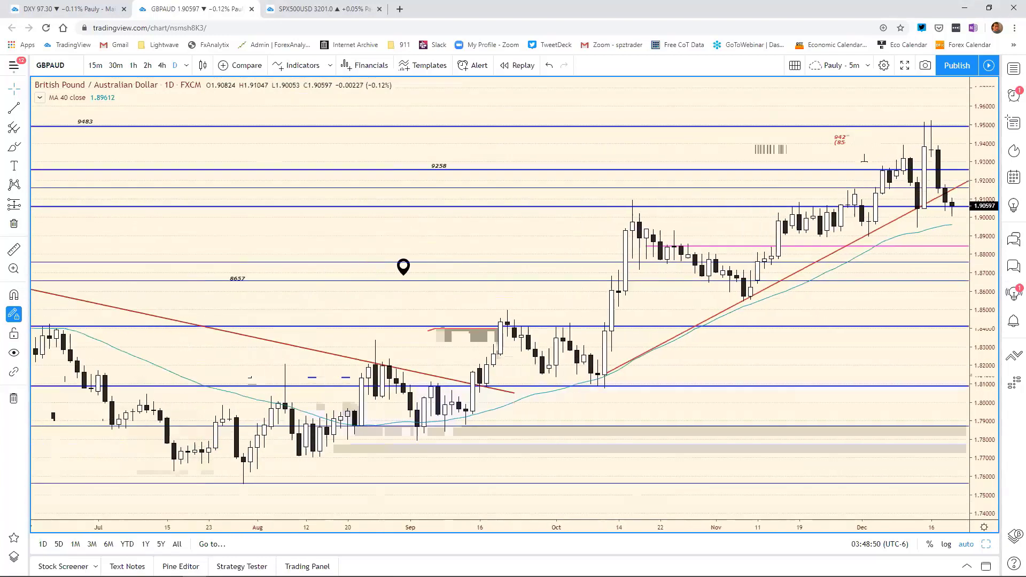
{"action": "scroll", "coordinate": [392, 520], "scroll_direction": "down", "scroll_amount": 8}
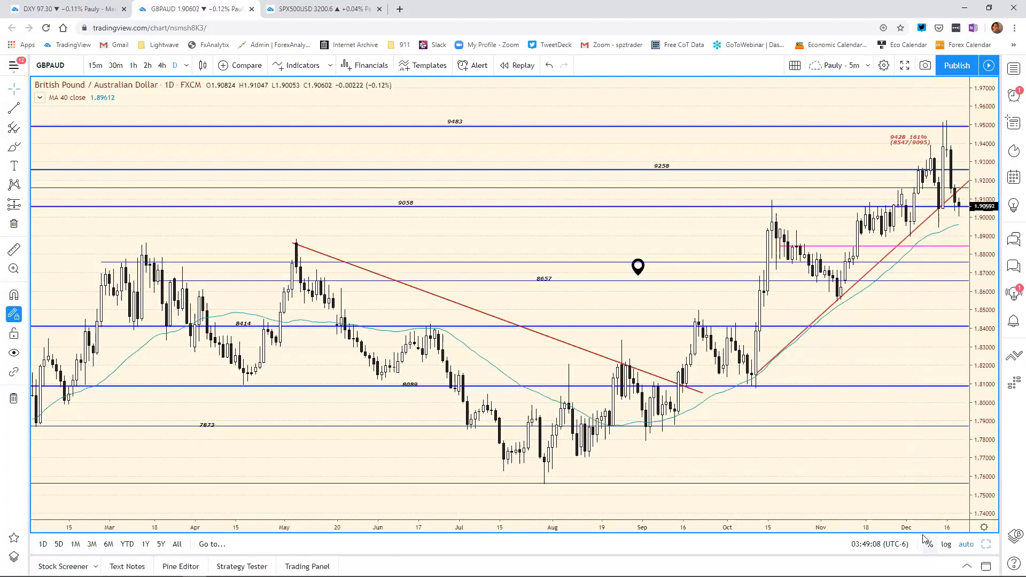
{"action": "scroll", "coordinate": [926, 528], "scroll_direction": "up", "scroll_amount": 5}
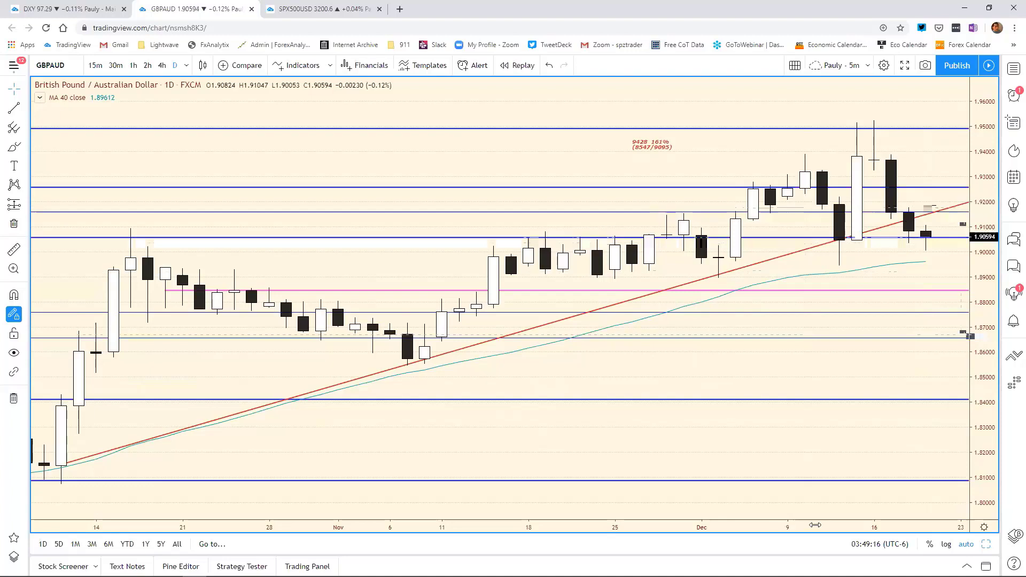
Review GBP/AUD from July–December, then February–December, and restore the eight-chart grid
{"action": "left_click_drag", "start_coordinate": [814, 526], "coordinate": [912, 529]}
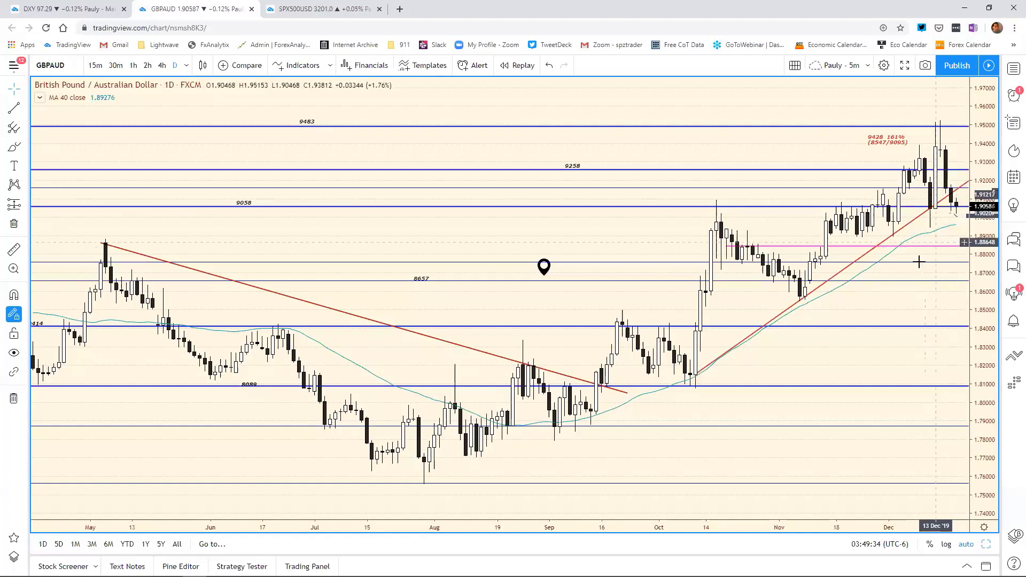
{"action": "left_click_drag", "start_coordinate": [819, 518], "coordinate": [854, 521]}
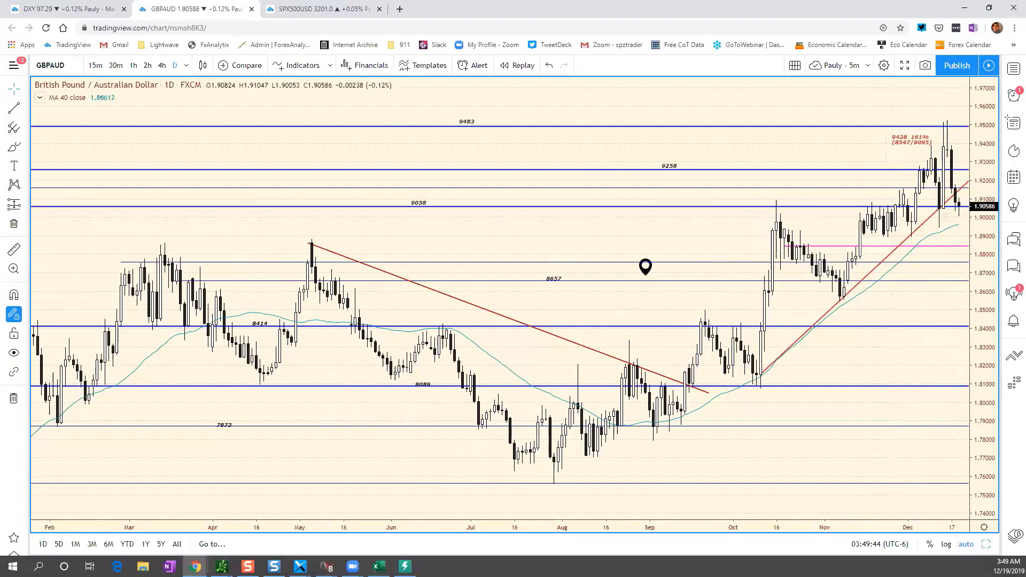
{"action": "left_click", "coordinate": [983, 545]}
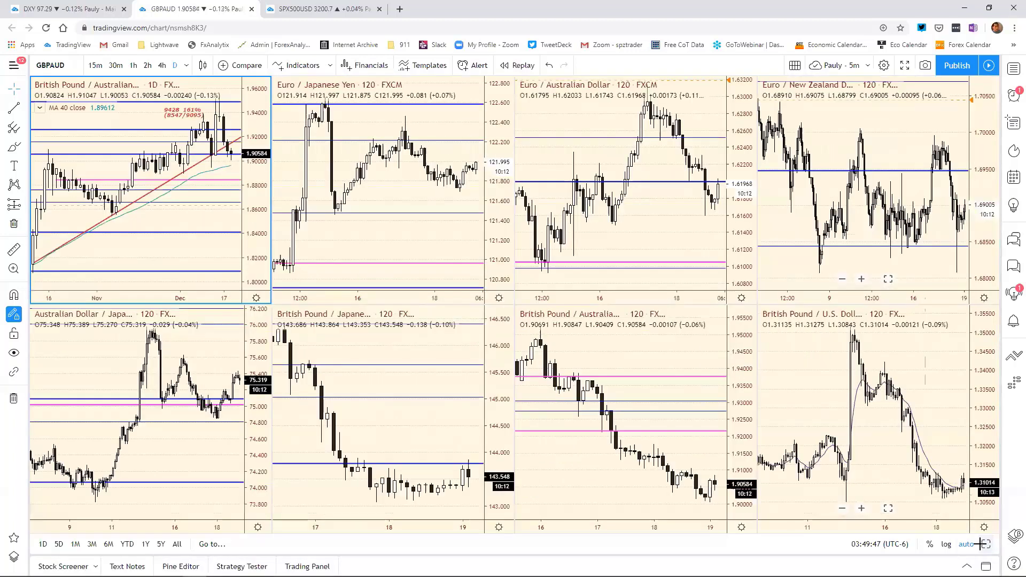
Maximize the GBP/AUD 120-minute pane, then bring the Excel bias chart forward
{"action": "left_click", "coordinate": [739, 362]}
{"action": "left_click", "coordinate": [985, 544]}
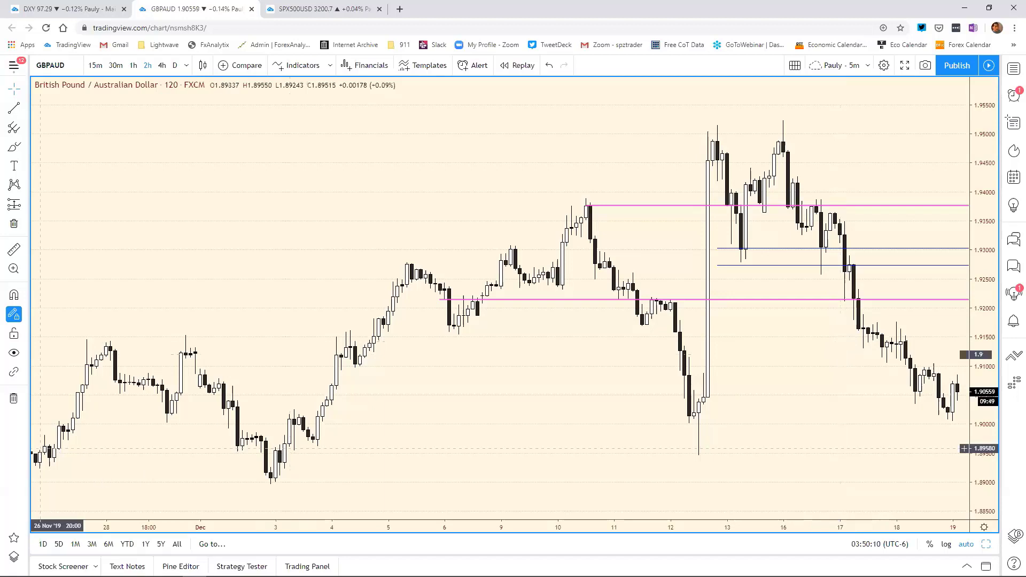
{"action": "key", "text": "alt+Tab"}
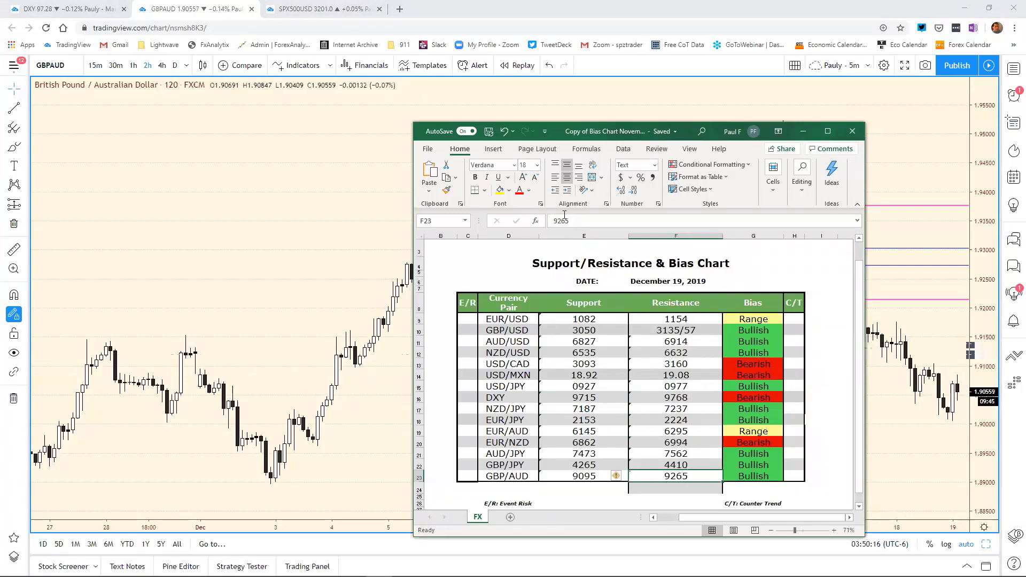
Re-enter the GBP/AUD resistance value in F23, then minimize Excel
{"action": "double_click", "coordinate": [502, 220]}
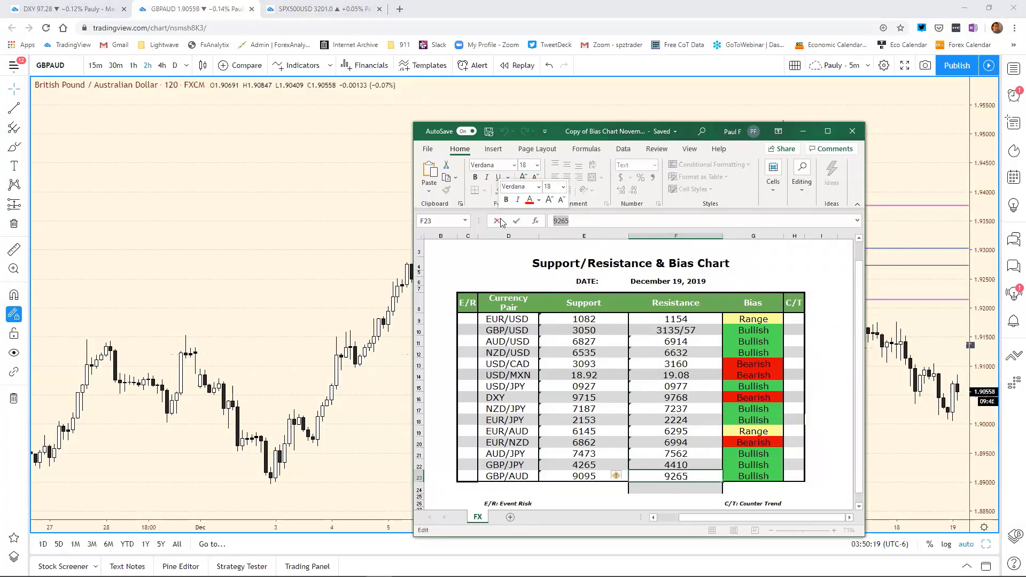
{"action": "type", "text": "91 .1"}
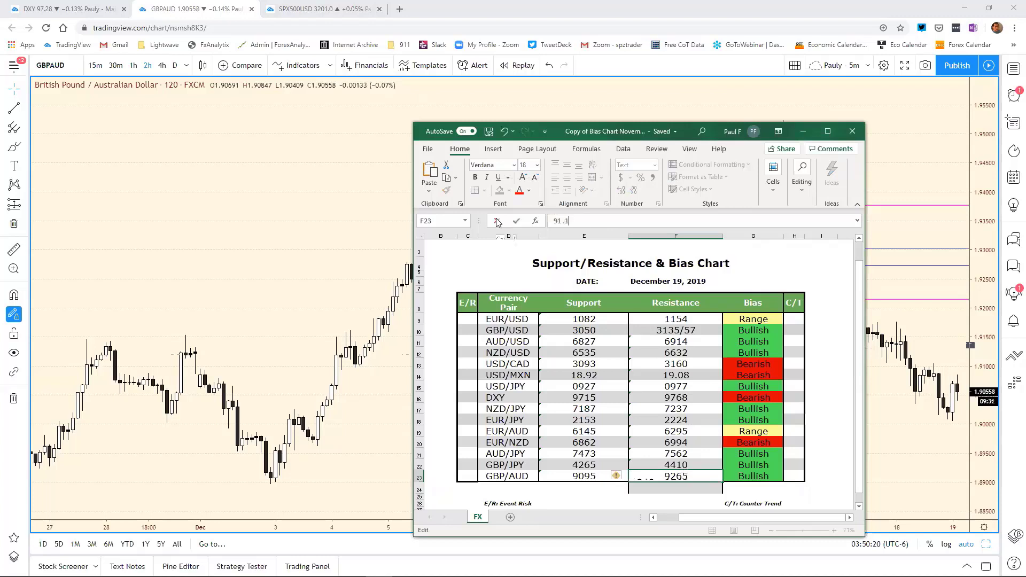
{"action": "key", "text": "Return"}
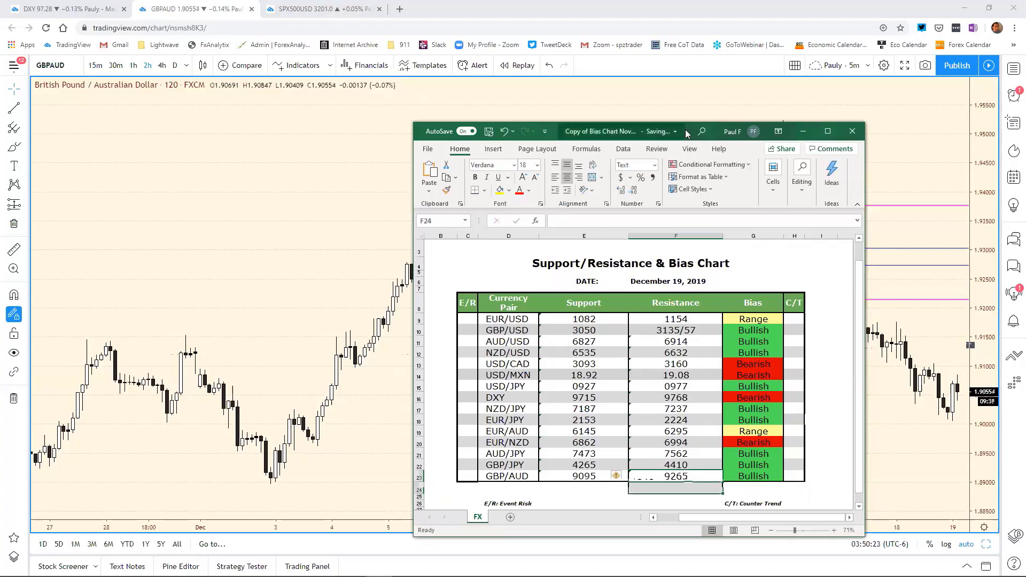
{"action": "left_click", "coordinate": [115, 165]}
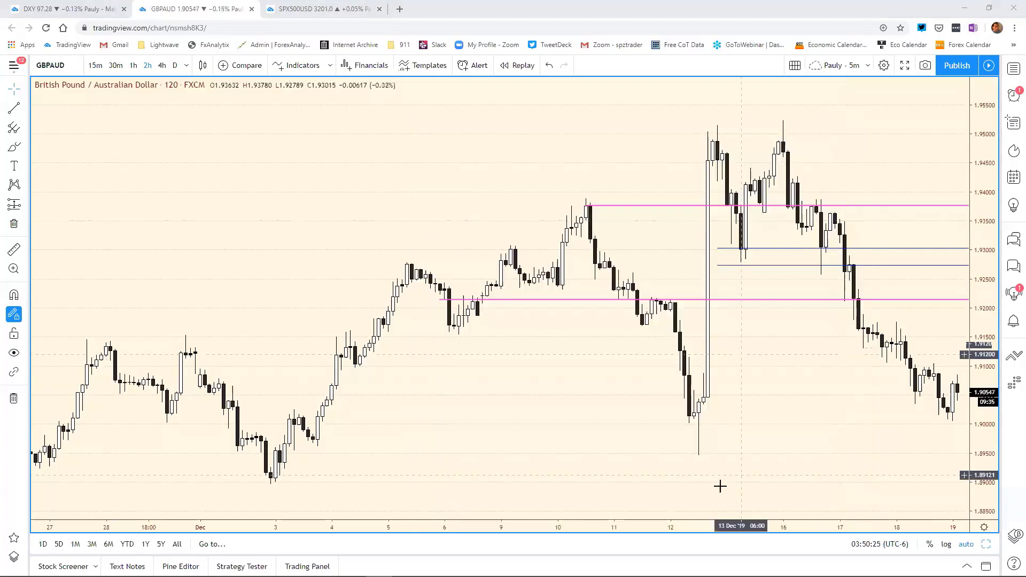
Rescale the GBPAUD time axis and clone the blue horizontal ray
{"action": "left_click_drag", "start_coordinate": [680, 518], "coordinate": [790, 522]}
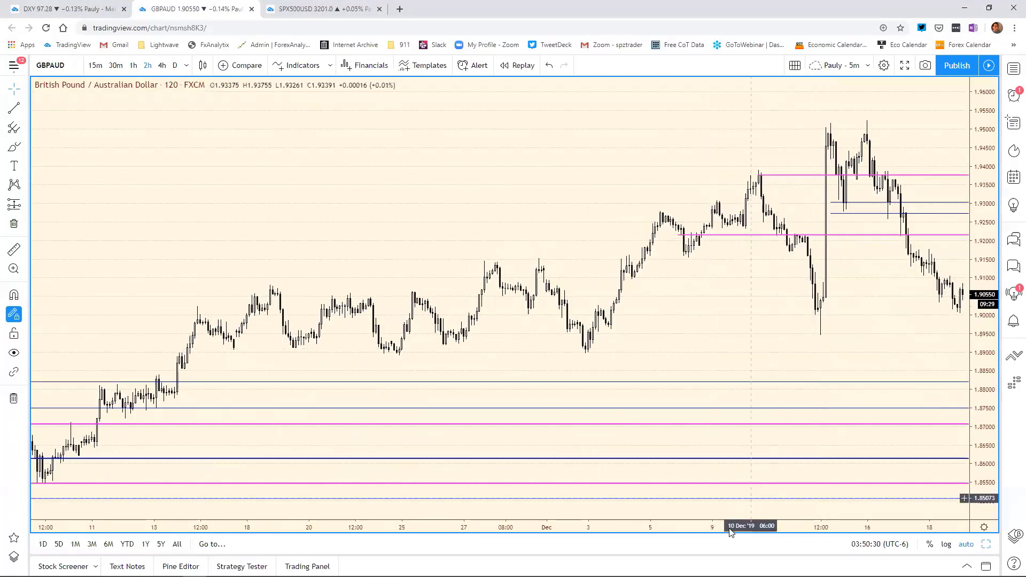
{"action": "left_click_drag", "start_coordinate": [730, 526], "coordinate": [674, 528]}
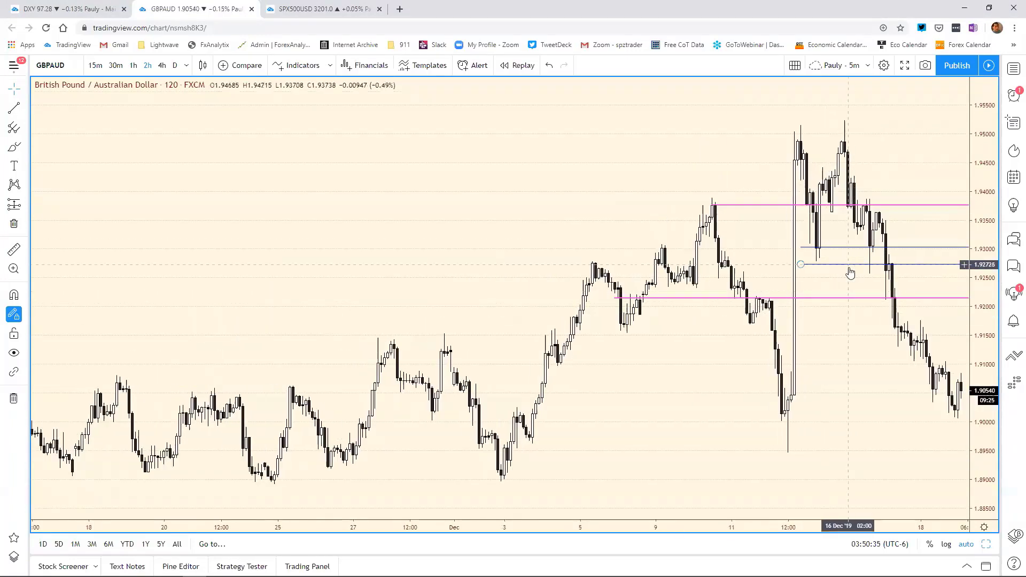
{"action": "right_click", "coordinate": [850, 264]}
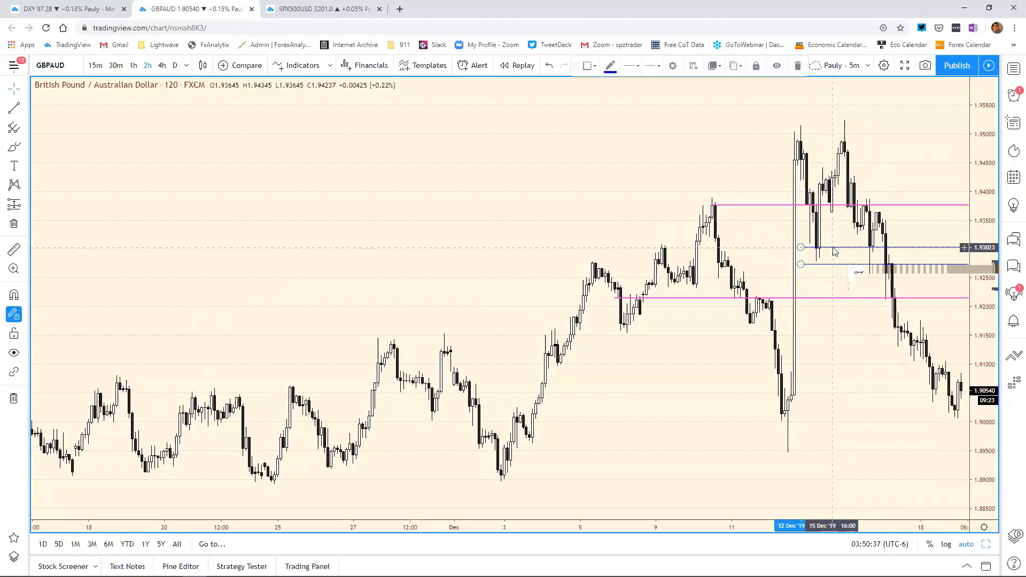
{"action": "right_click", "coordinate": [833, 250]}
{"action": "left_click", "coordinate": [861, 341]}
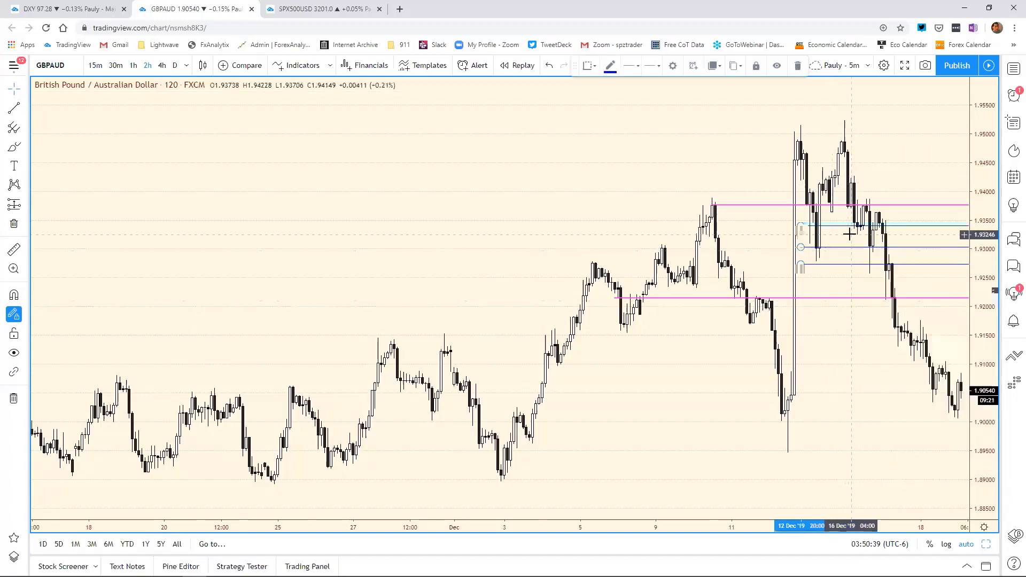
Move the cloned level down to 1.89605 and switch back to Excel
{"action": "mouse_move", "coordinate": [790, 263]}
{"action": "left_mouse_down"}
{"action": "mouse_move", "coordinate": [623, 369]}
{"action": "mouse_move", "coordinate": [407, 423]}
{"action": "mouse_move", "coordinate": [231, 423]}
{"action": "left_mouse_up"}
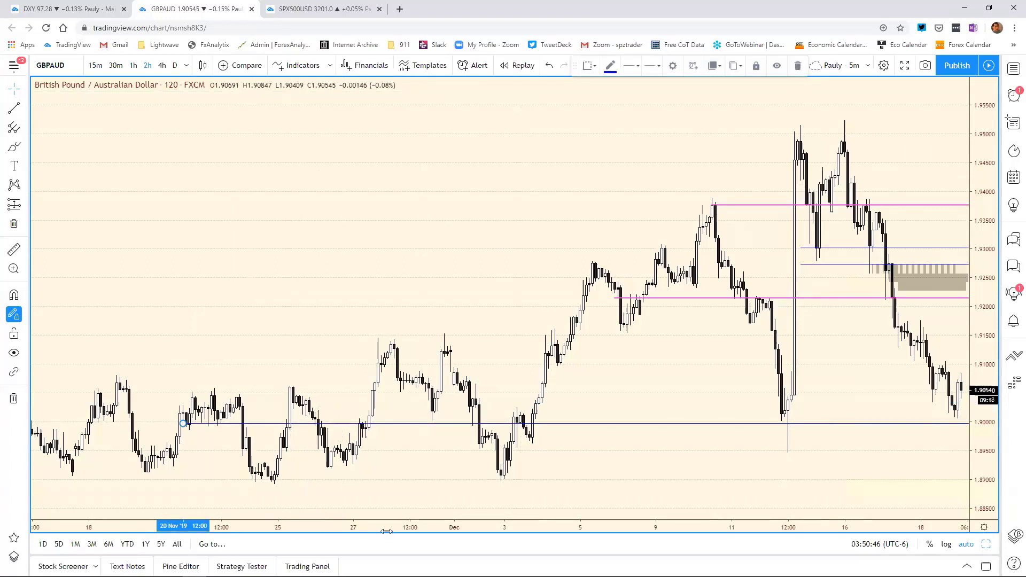
{"action": "mouse_move", "coordinate": [386, 531]}
{"action": "left_mouse_down"}
{"action": "mouse_move", "coordinate": [397, 531]}
{"action": "mouse_move", "coordinate": [377, 533]}
{"action": "left_mouse_up"}
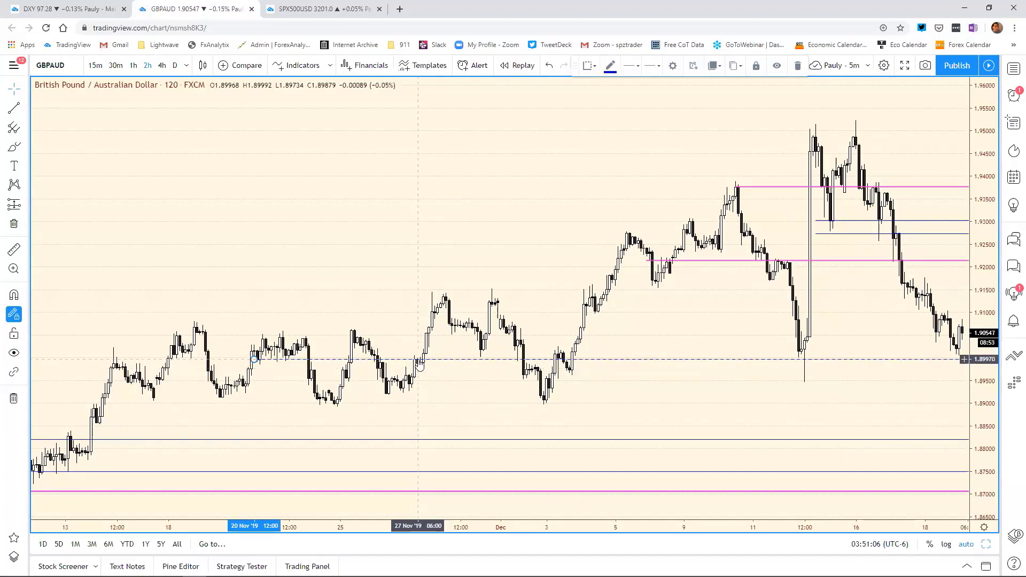
{"action": "left_click_drag", "start_coordinate": [419, 364], "coordinate": [406, 375]}
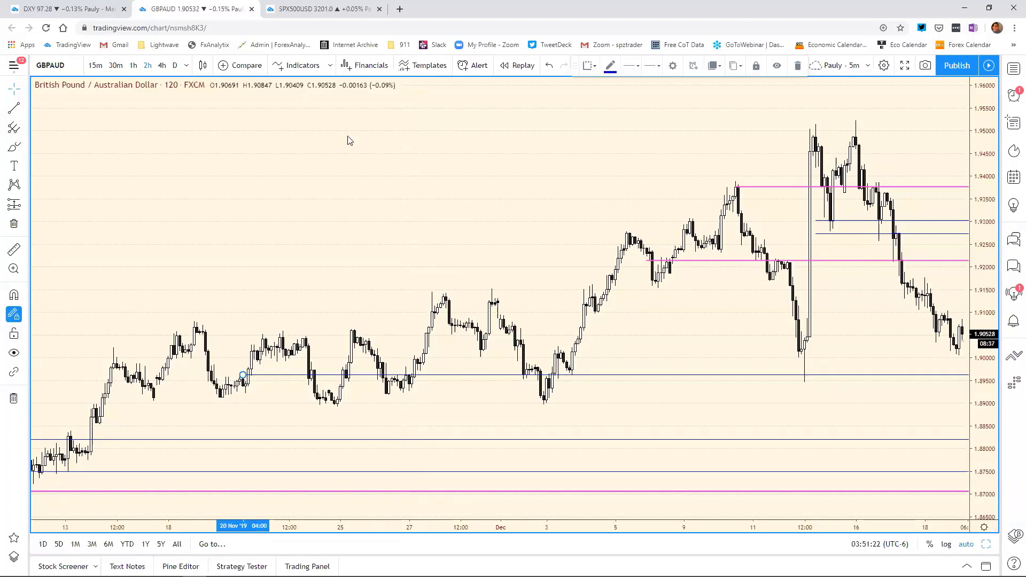
{"action": "key", "text": "alt+Tab"}
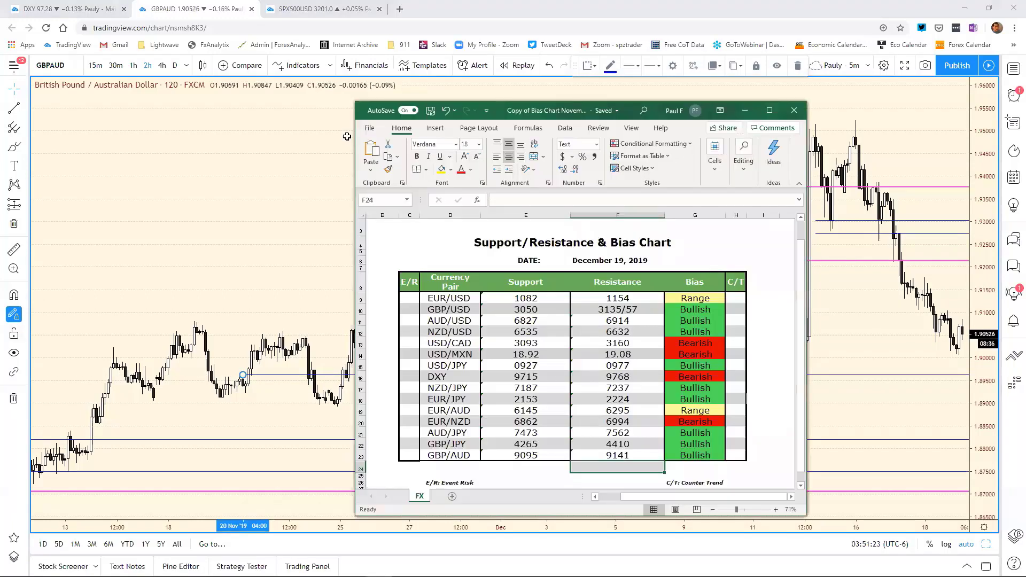
Change GBP/AUD support in E23 from 9095 to 8963, then minimize Excel
{"action": "double_click", "coordinate": [538, 457]}
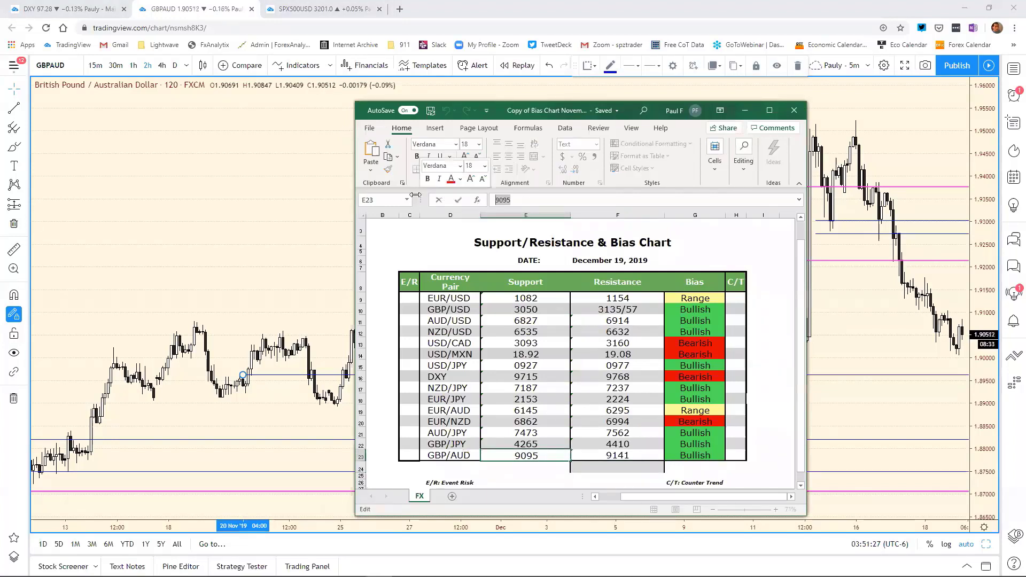
{"action": "type", "text": "8963"}
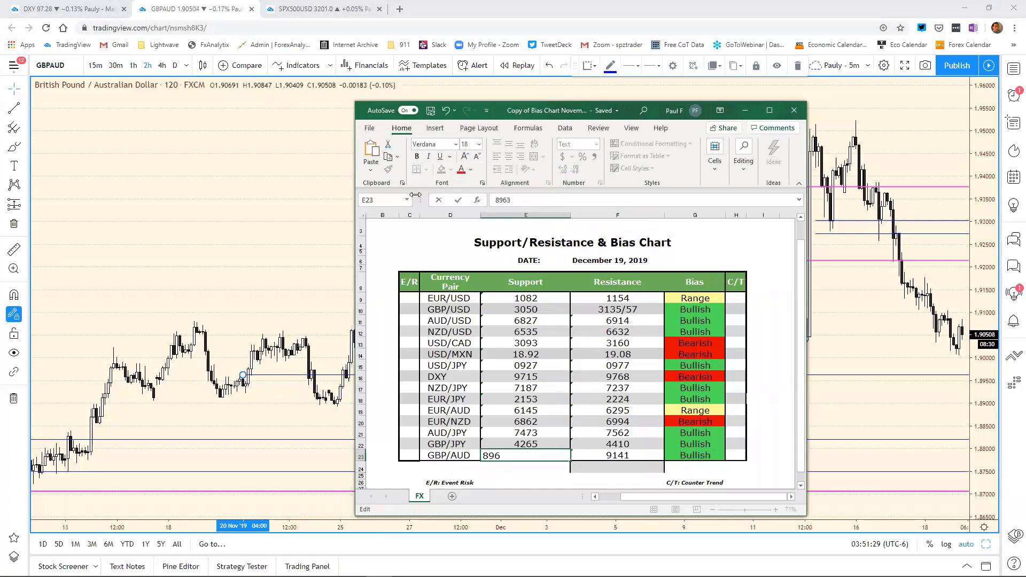
{"action": "key", "text": "Return"}
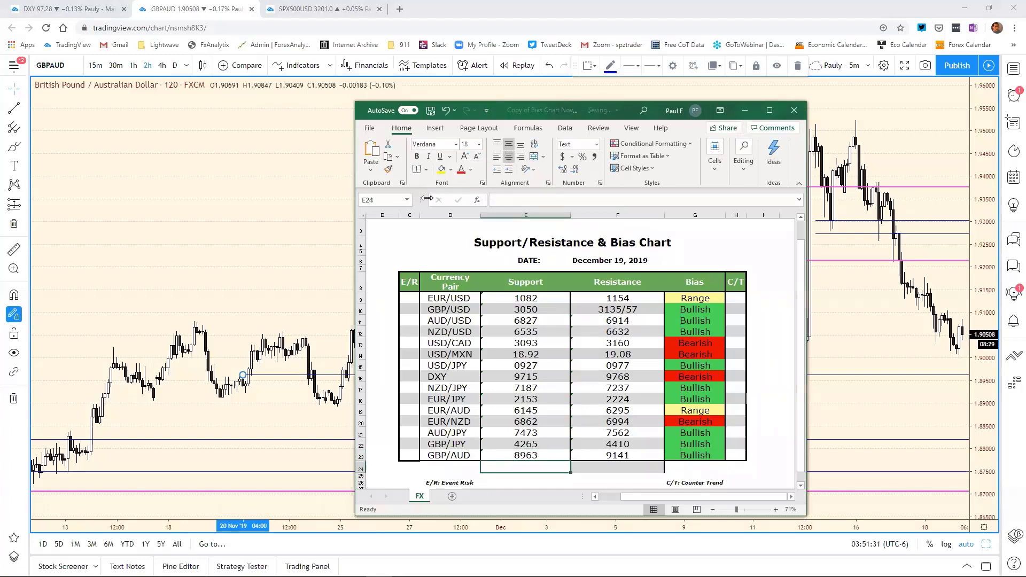
{"action": "left_click", "coordinate": [744, 110]}
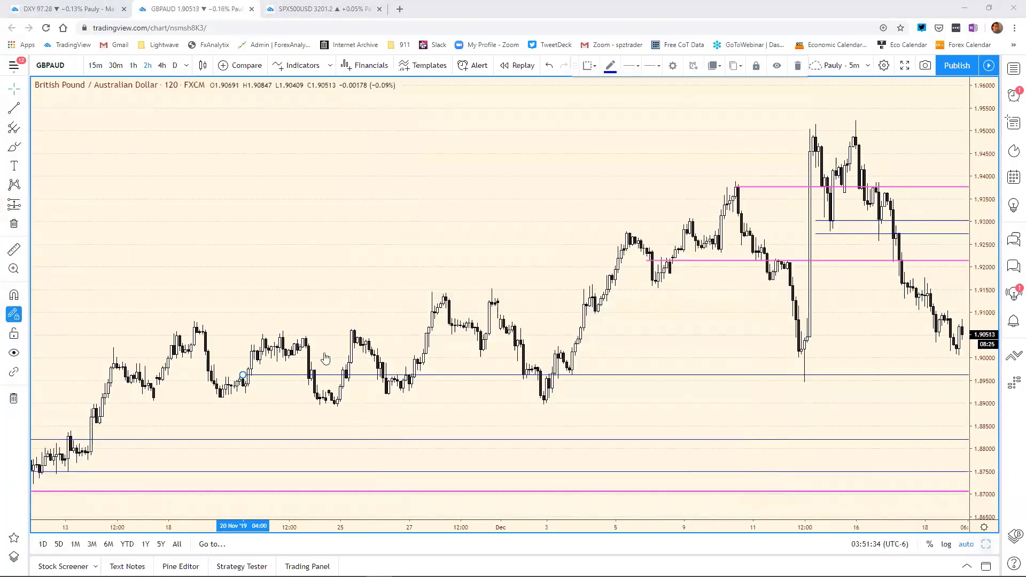
Review the eight-chart GBPAUD and DXY layouts, refitting the USD/JPY price scale
{"action": "key", "text": "alt+Return"}
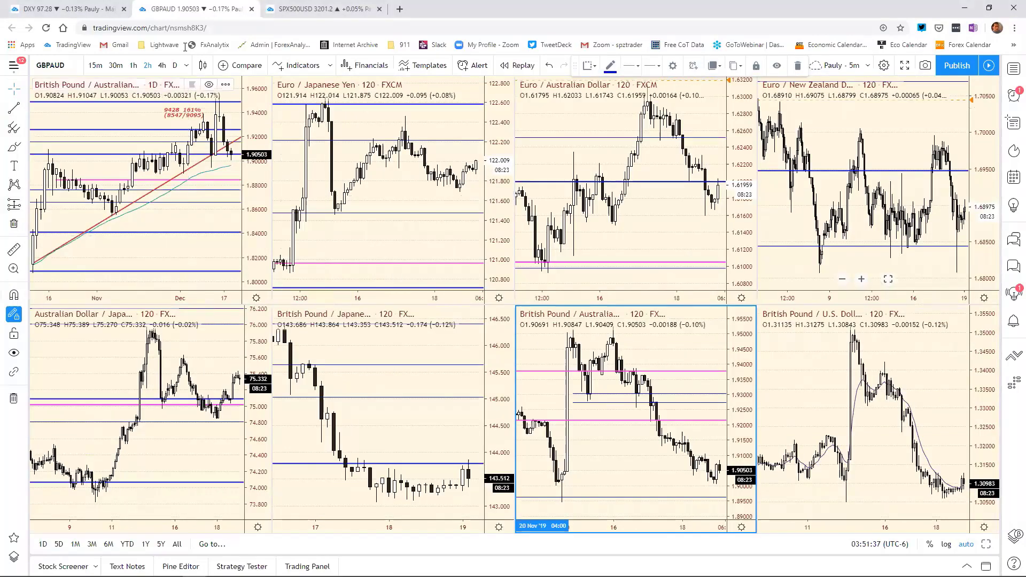
{"action": "left_click", "coordinate": [64, 9]}
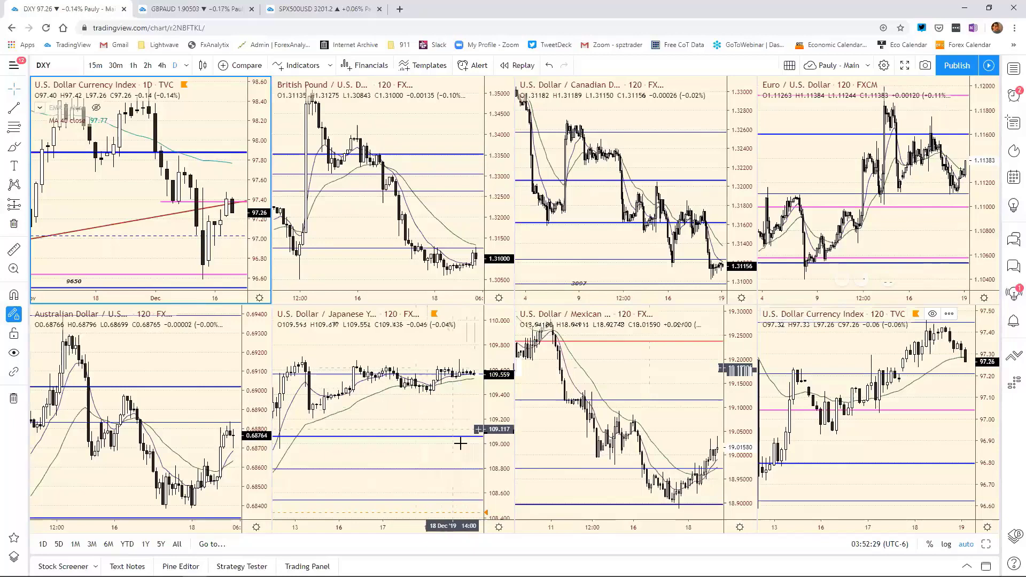
{"action": "left_click", "coordinate": [430, 509]}
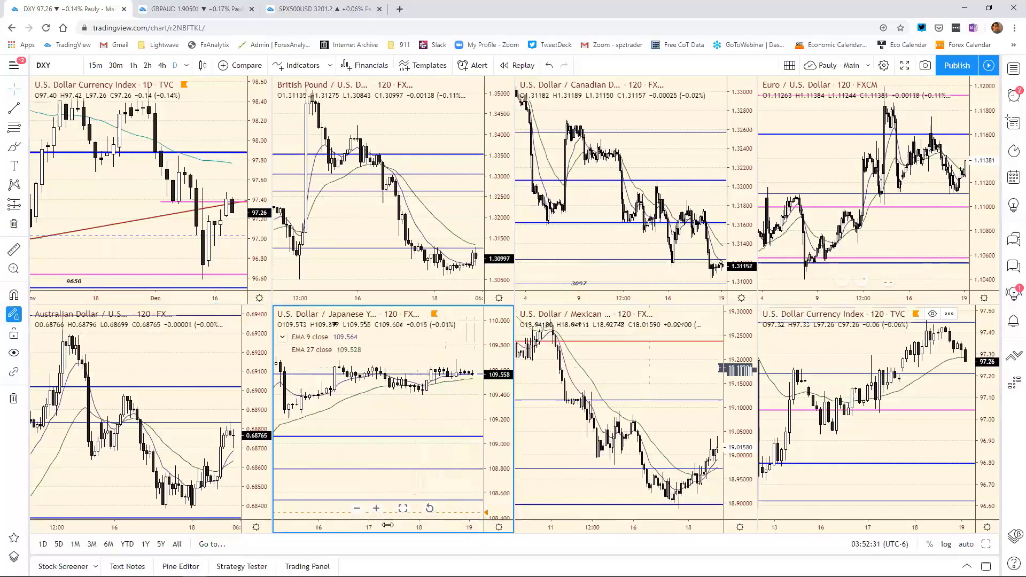
{"action": "left_click", "coordinate": [429, 509]}
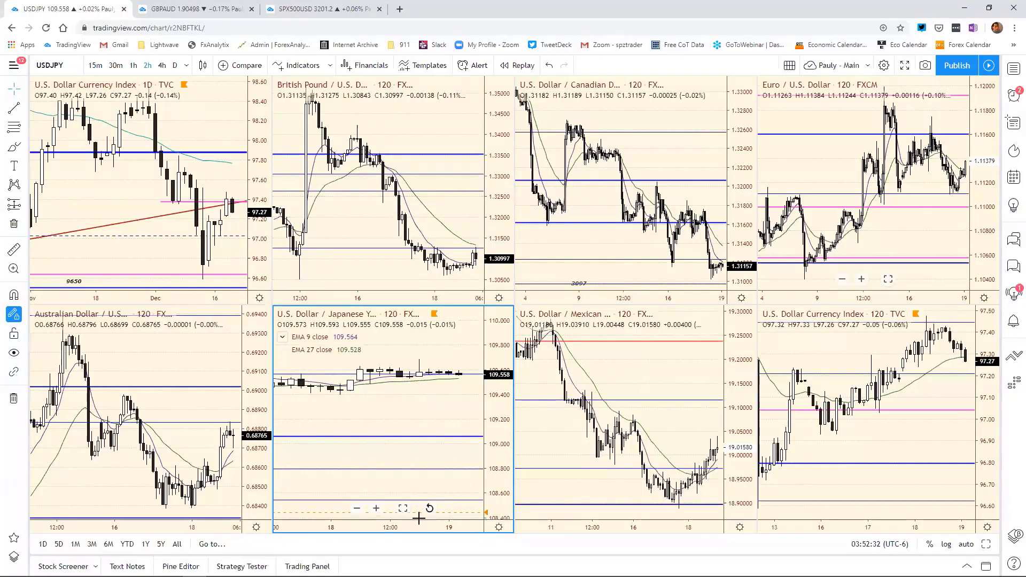
{"action": "scroll", "coordinate": [374, 508], "scroll_direction": "down", "scroll_amount": 5}
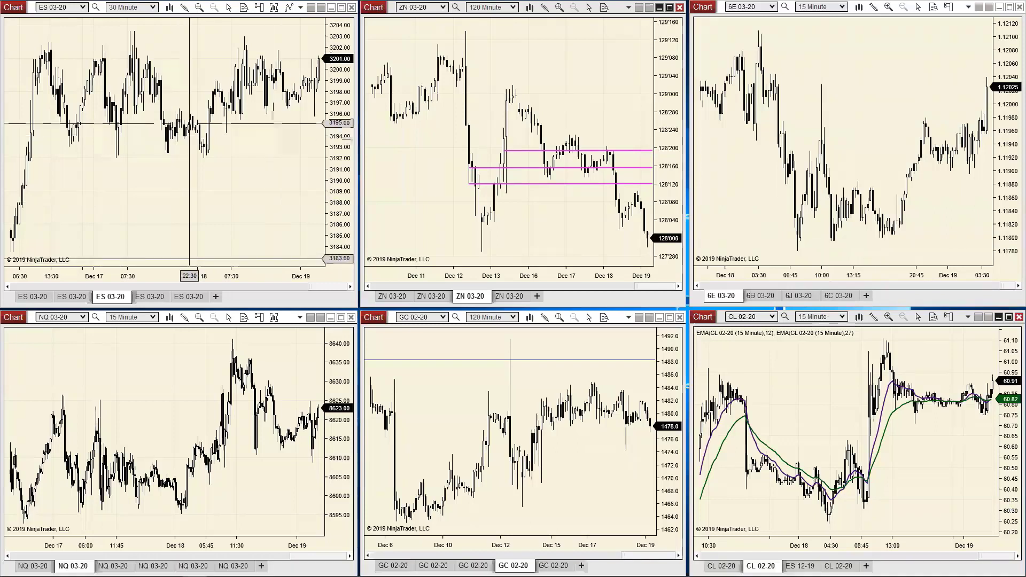
Switch ES and NQ to 120-minute charts and compress NQ bars for more history
{"action": "left_click", "coordinate": [148, 297]}
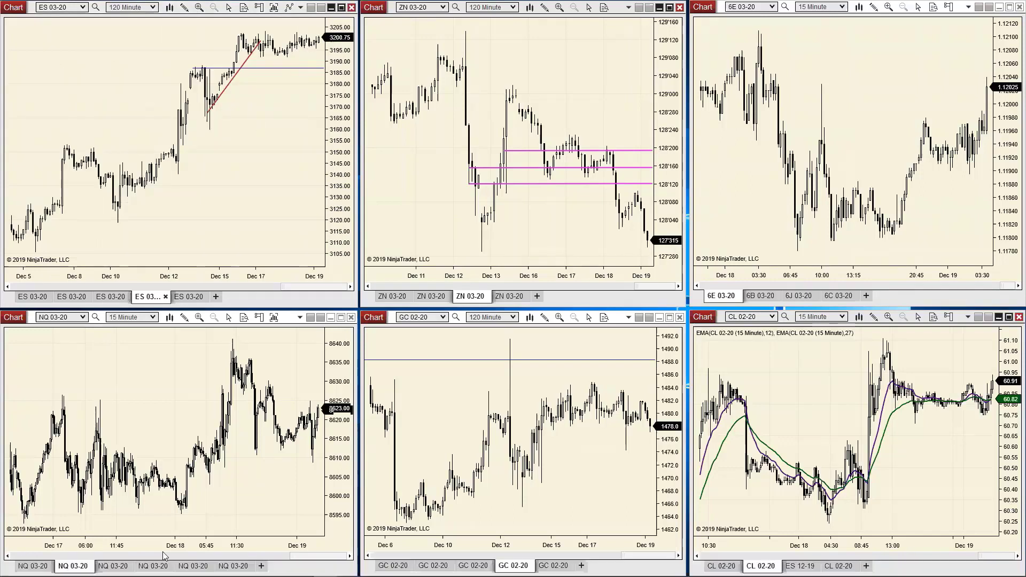
{"action": "left_click", "coordinate": [154, 565]}
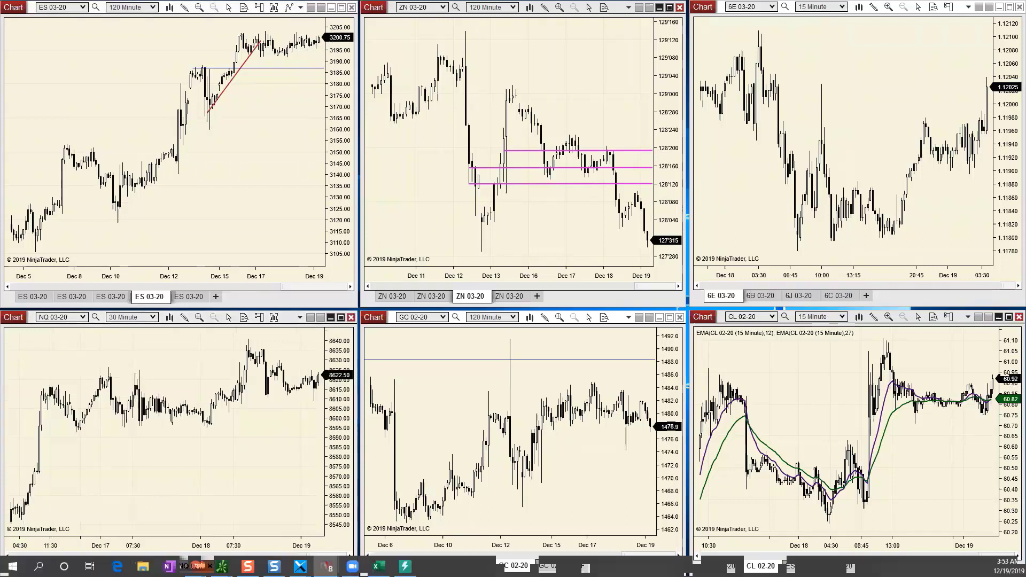
{"action": "left_click", "coordinate": [192, 566]}
{"action": "left_click_drag", "start_coordinate": [193, 544], "coordinate": [254, 544]}
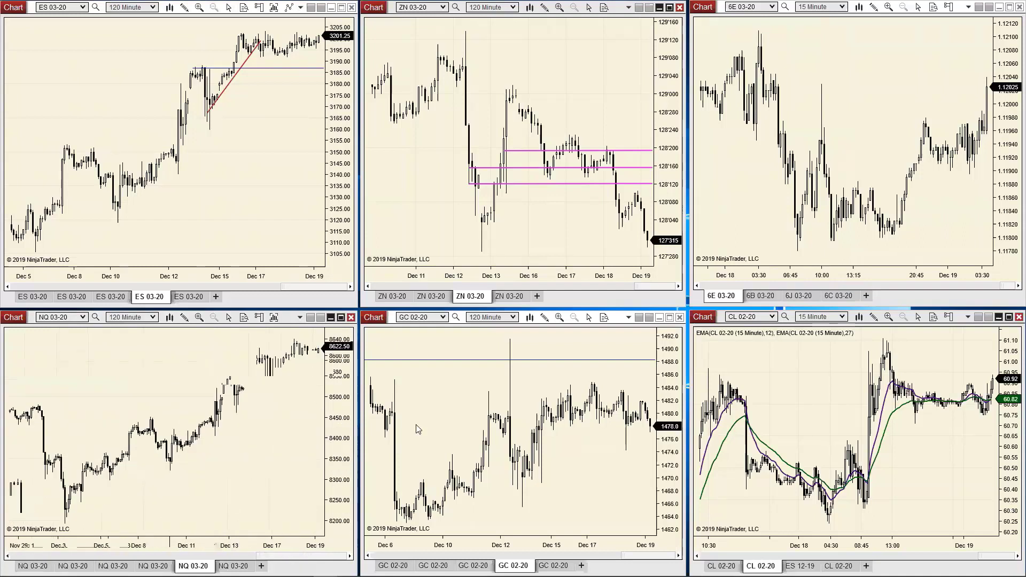